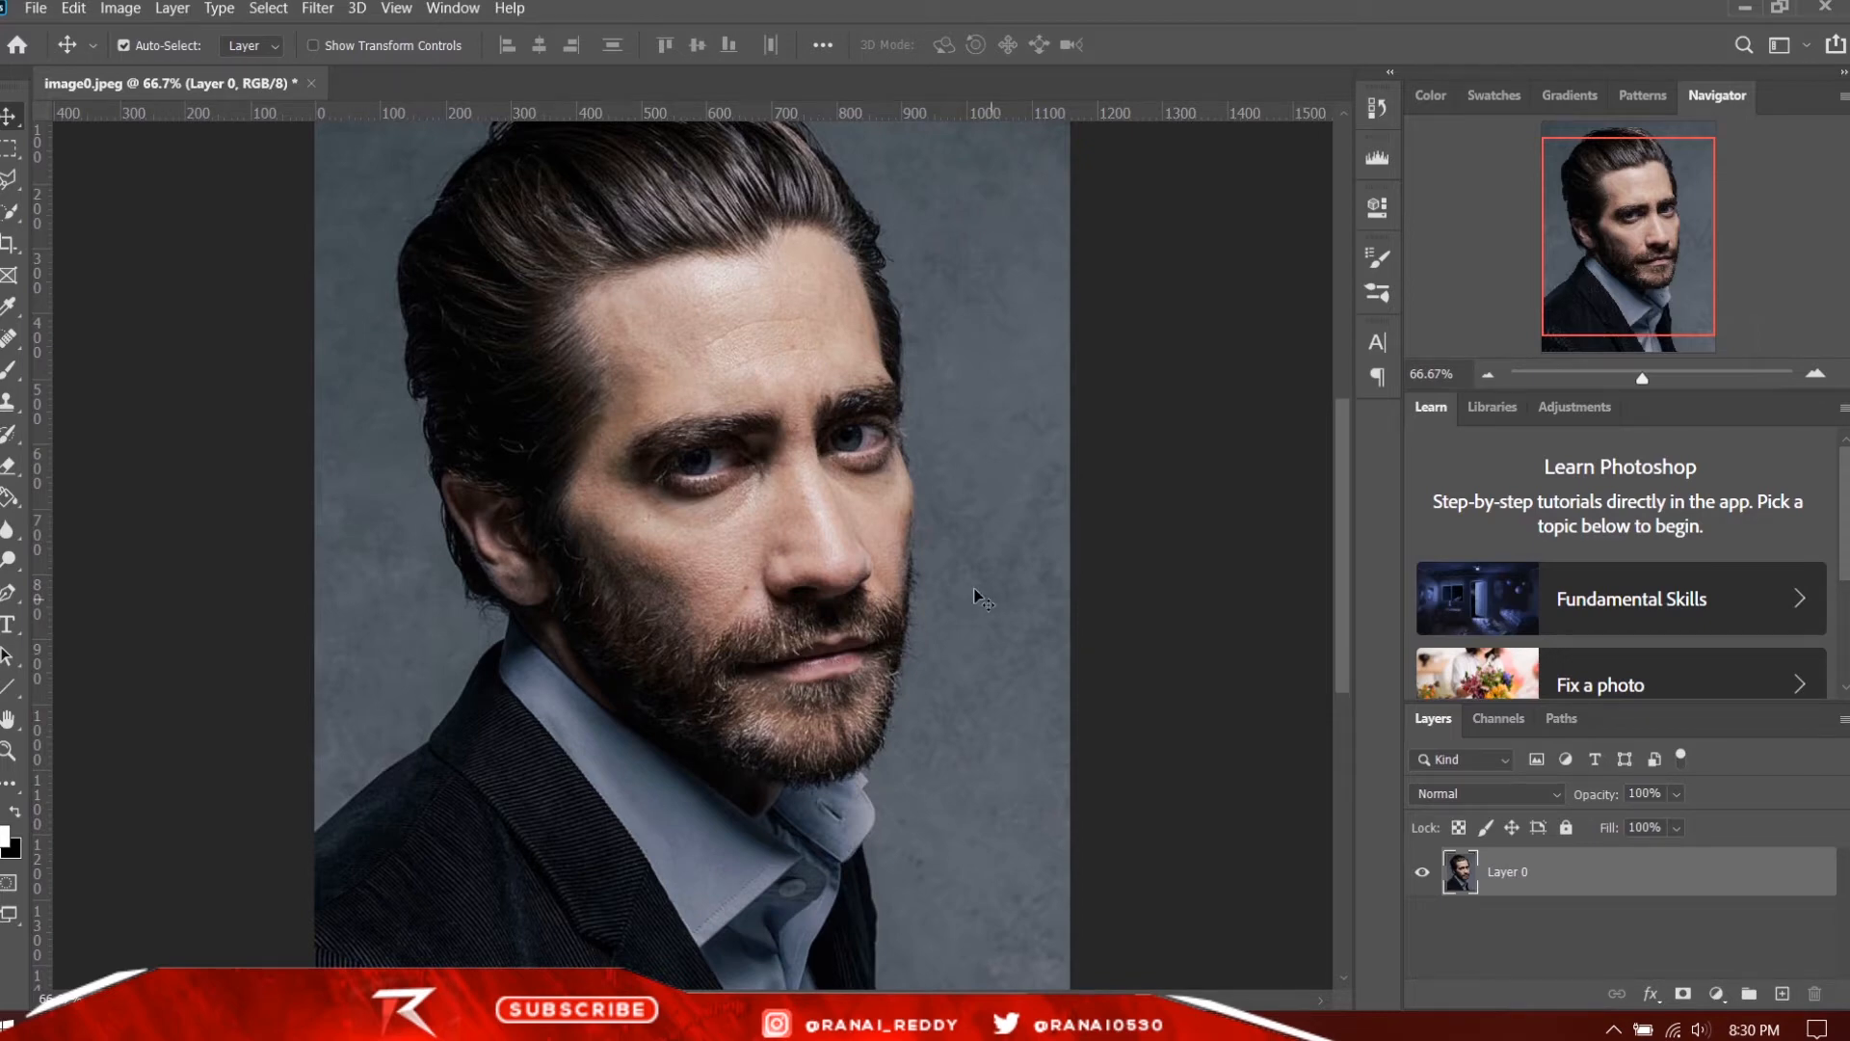
Step: Darken the portrait with a Brightness/Contrast adjustment, setting brightness to -55 and contrast to 21
scroll(985, 517, "down", 1)
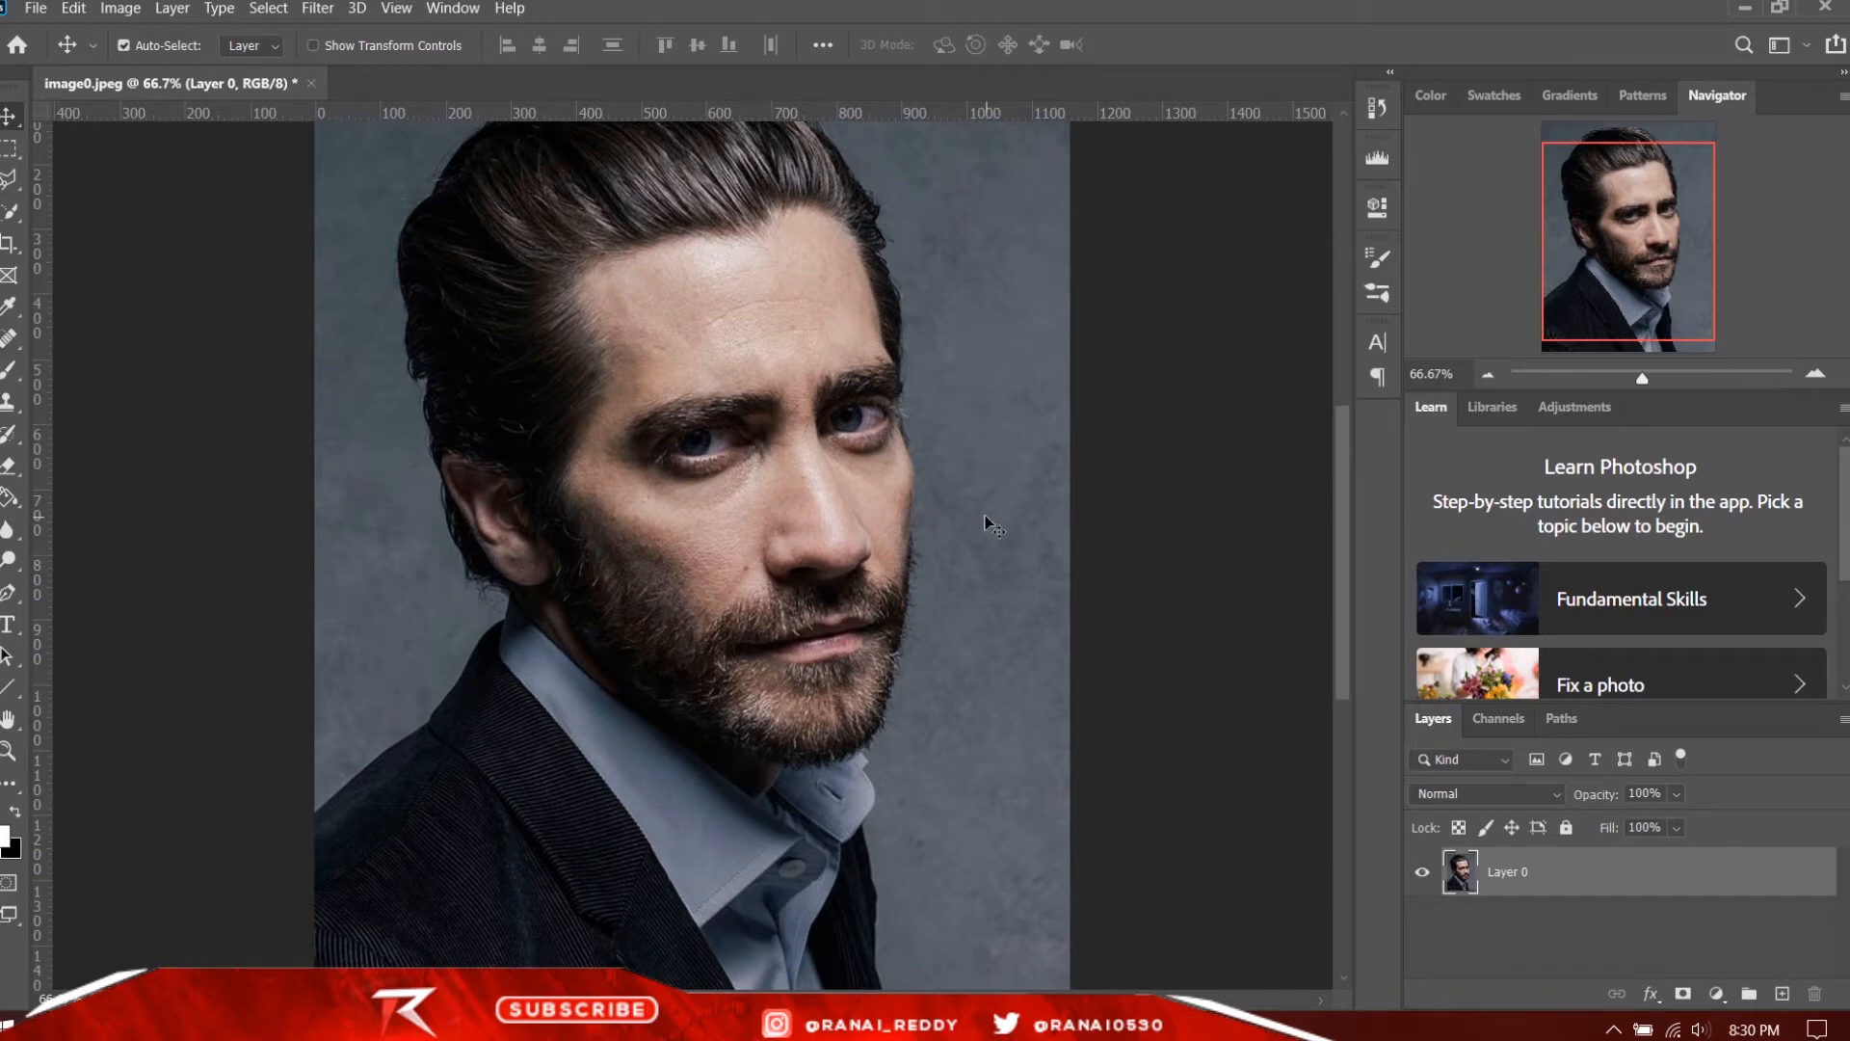
key("ctrl+minus")
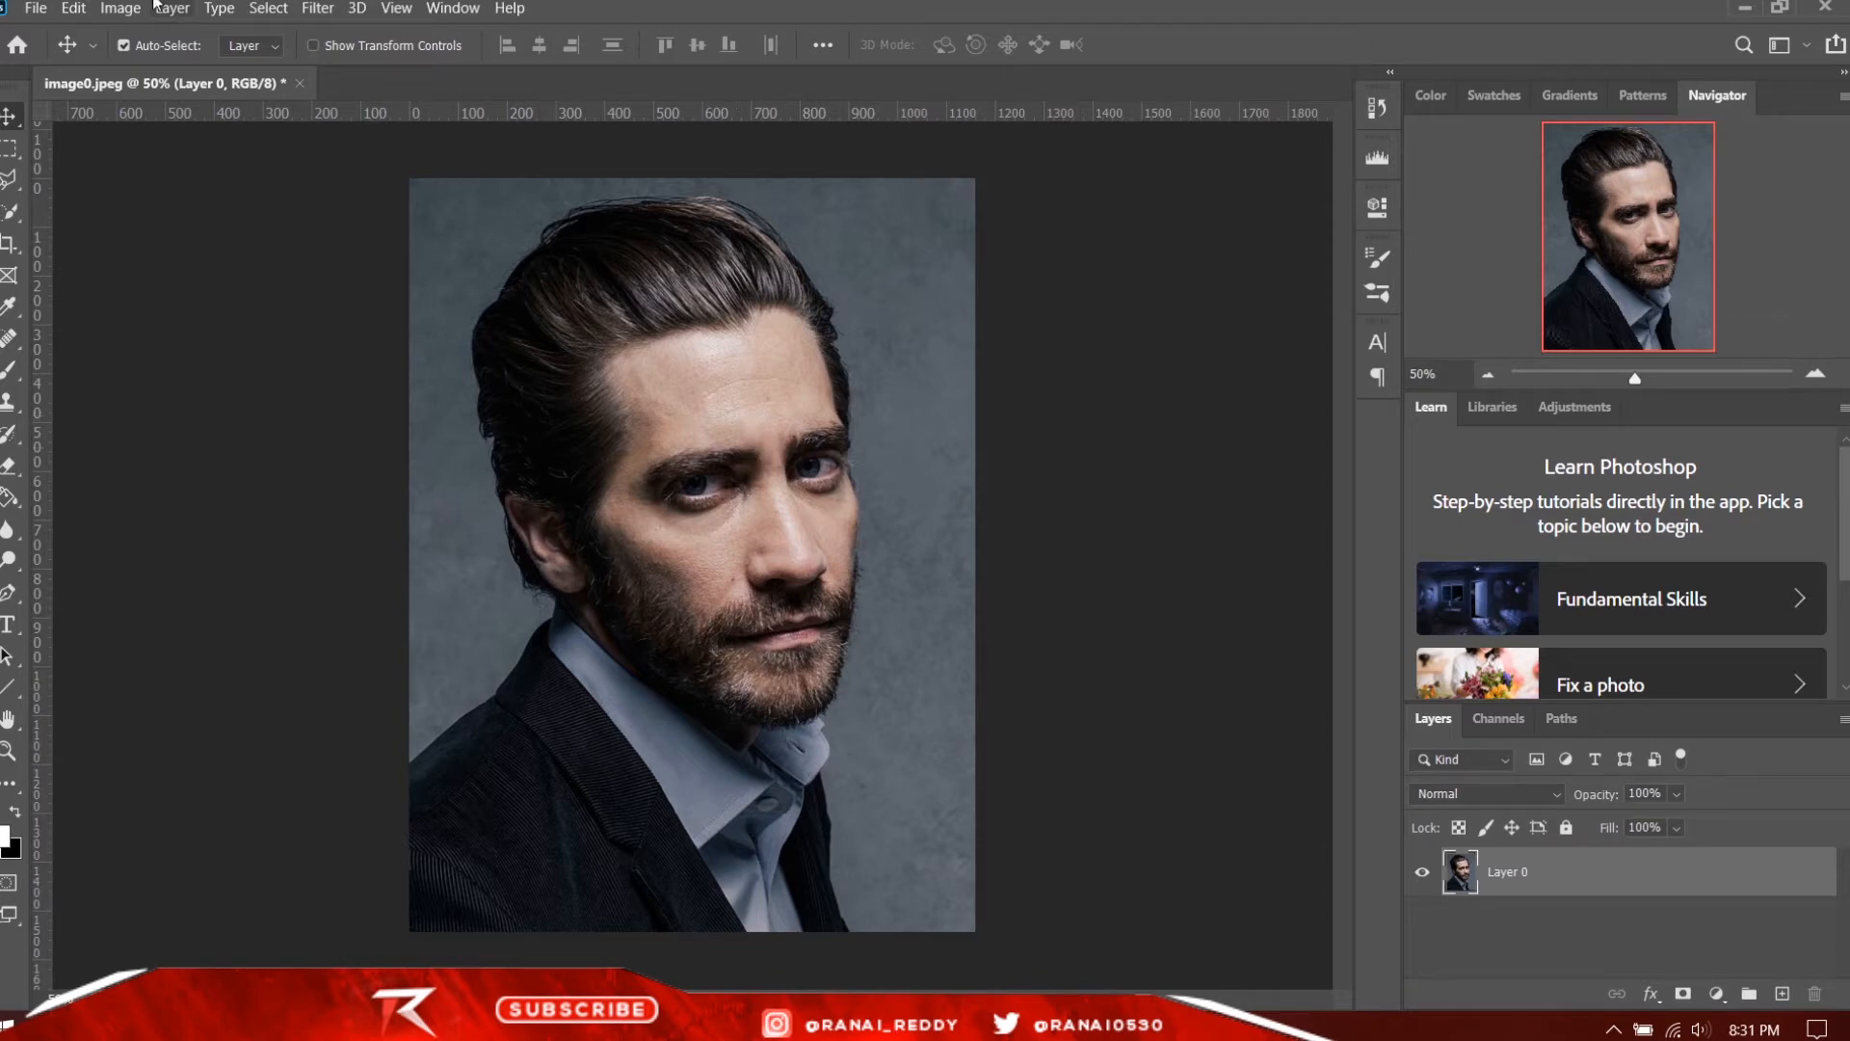
left_click(120, 9)
mouse_move(318, 64)
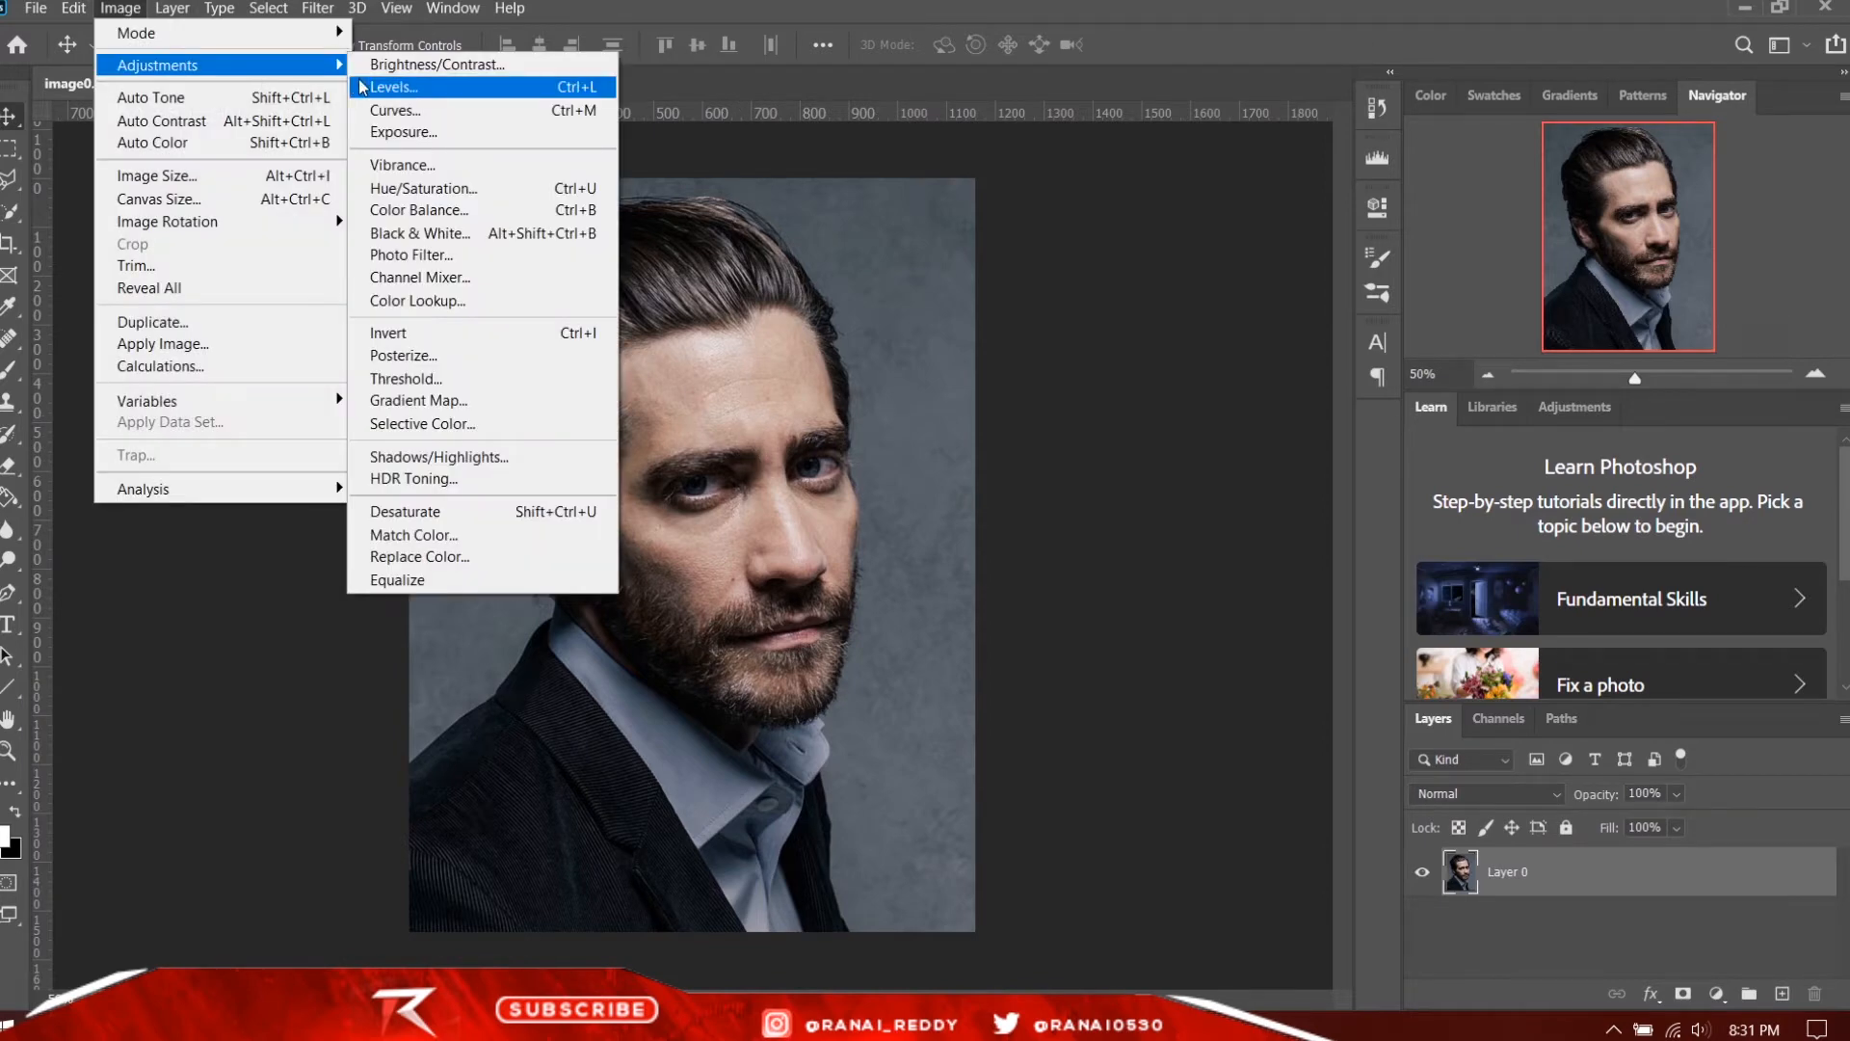
left_click(414, 45)
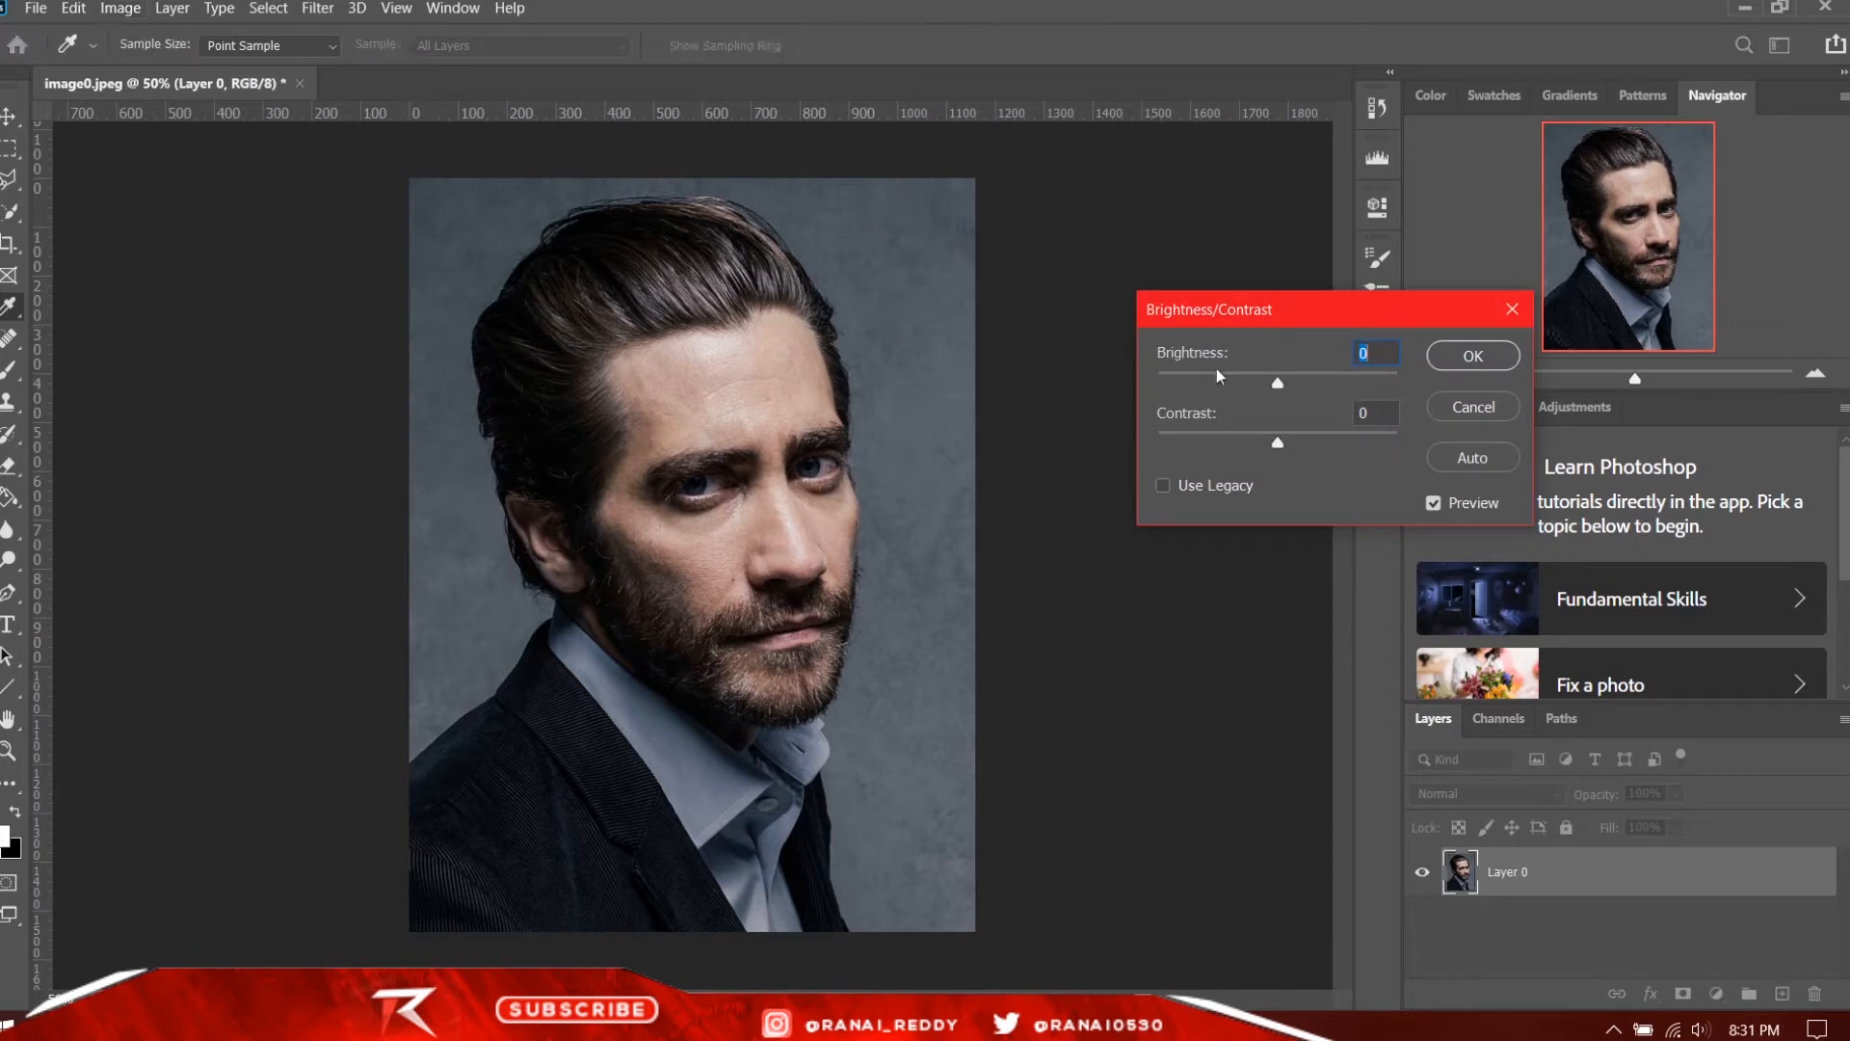
left_click_drag(1222, 373, 1235, 383)
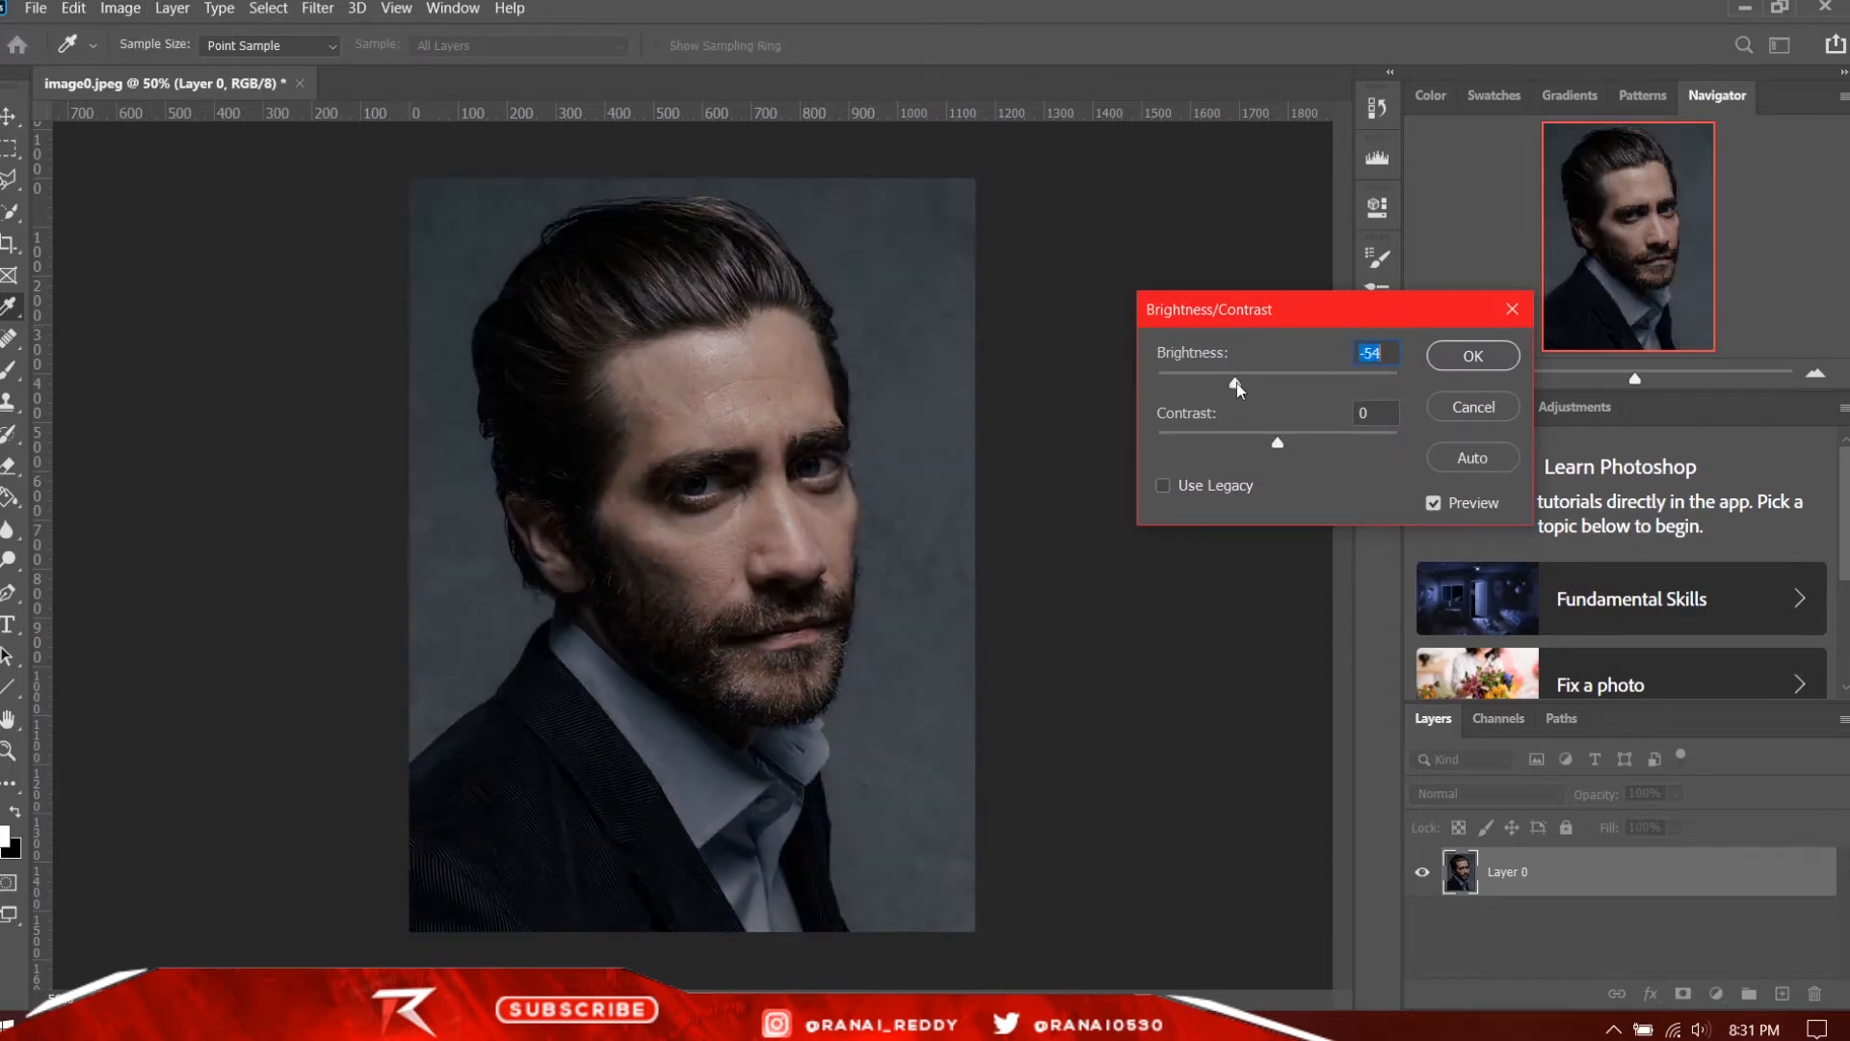
left_click(1336, 433)
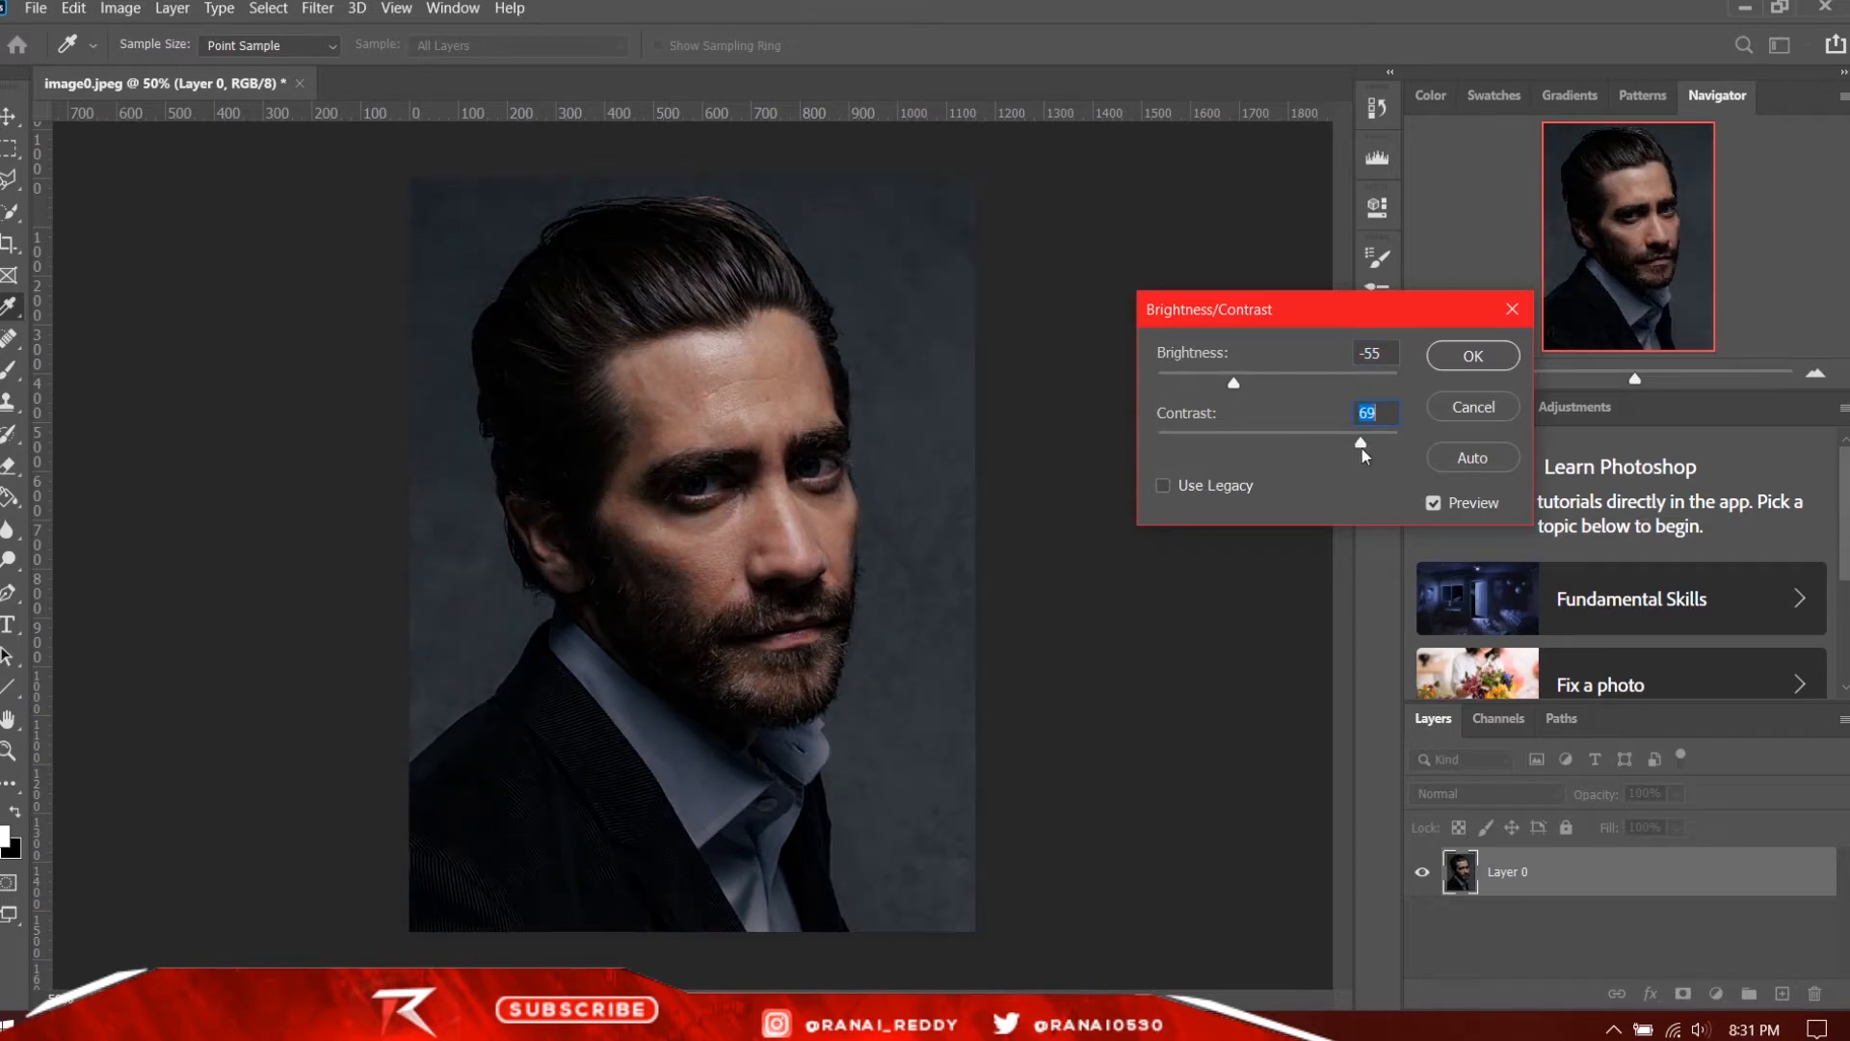
left_click_drag(1362, 448, 1350, 448)
left_click_drag(1349, 441, 1311, 443)
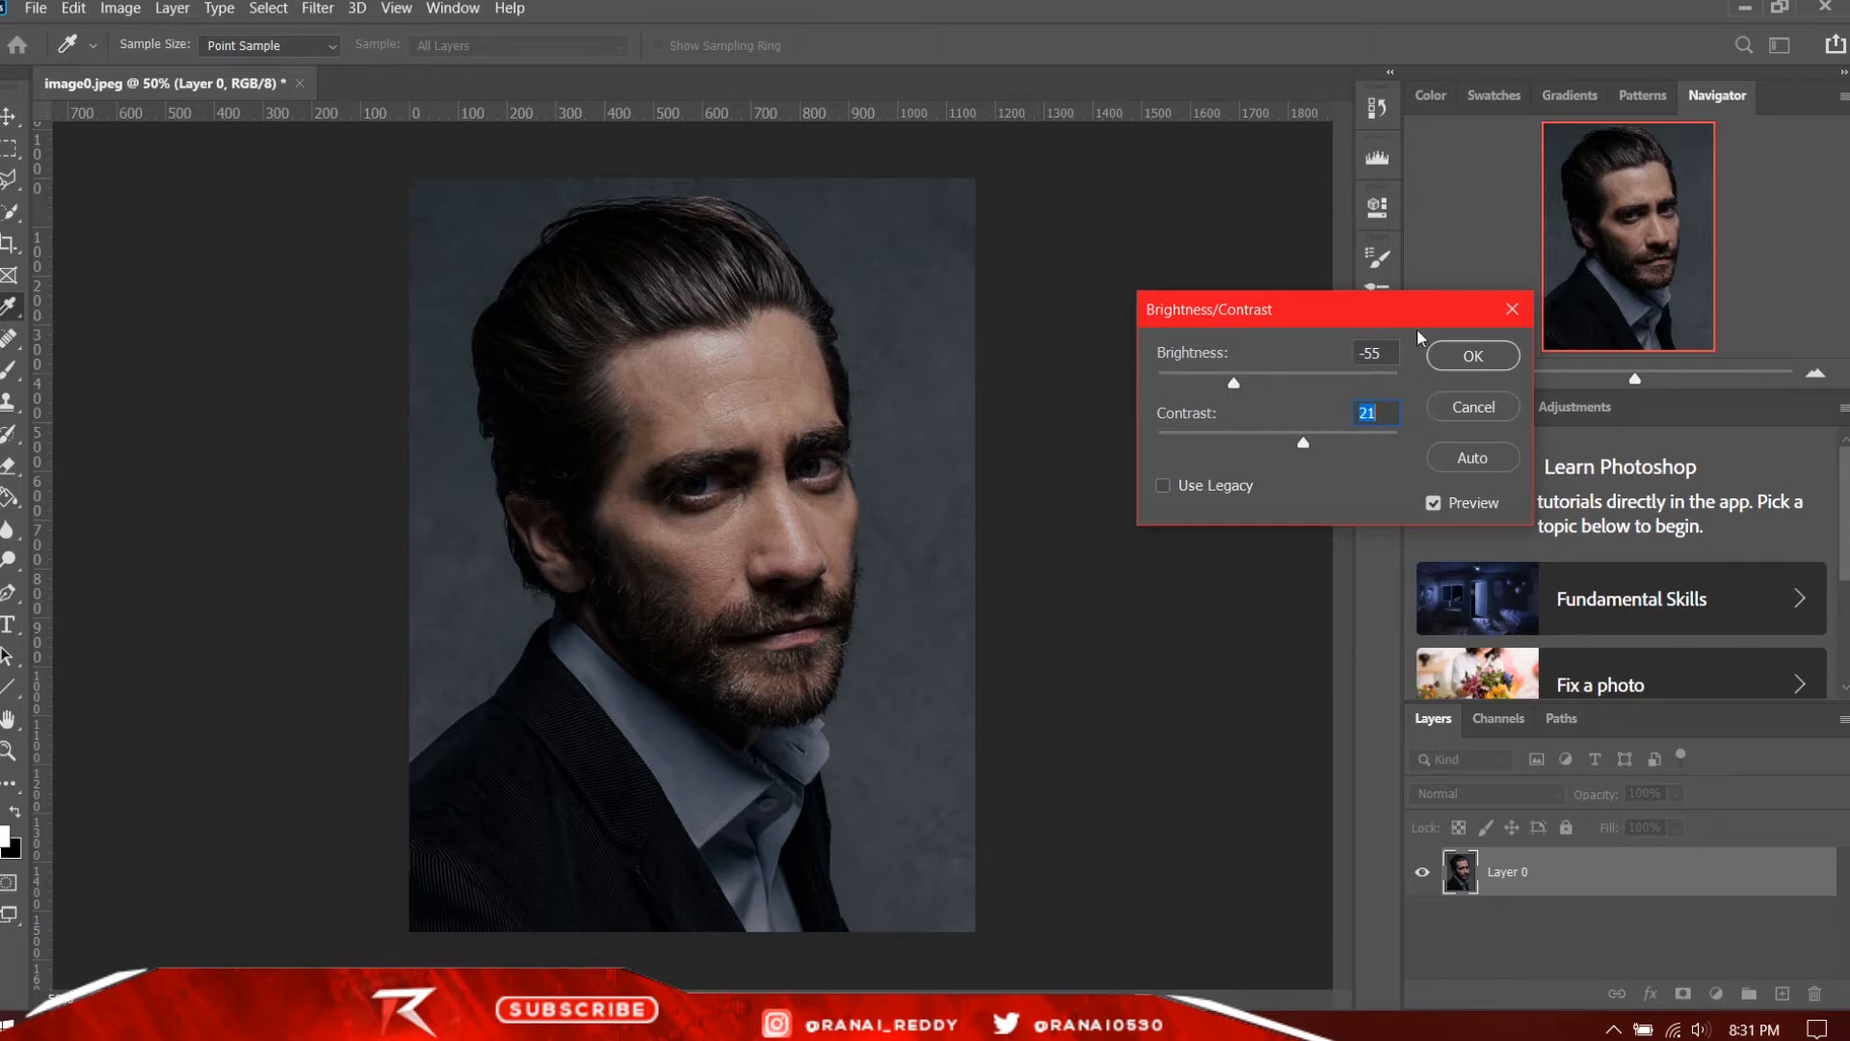
left_click(1480, 361)
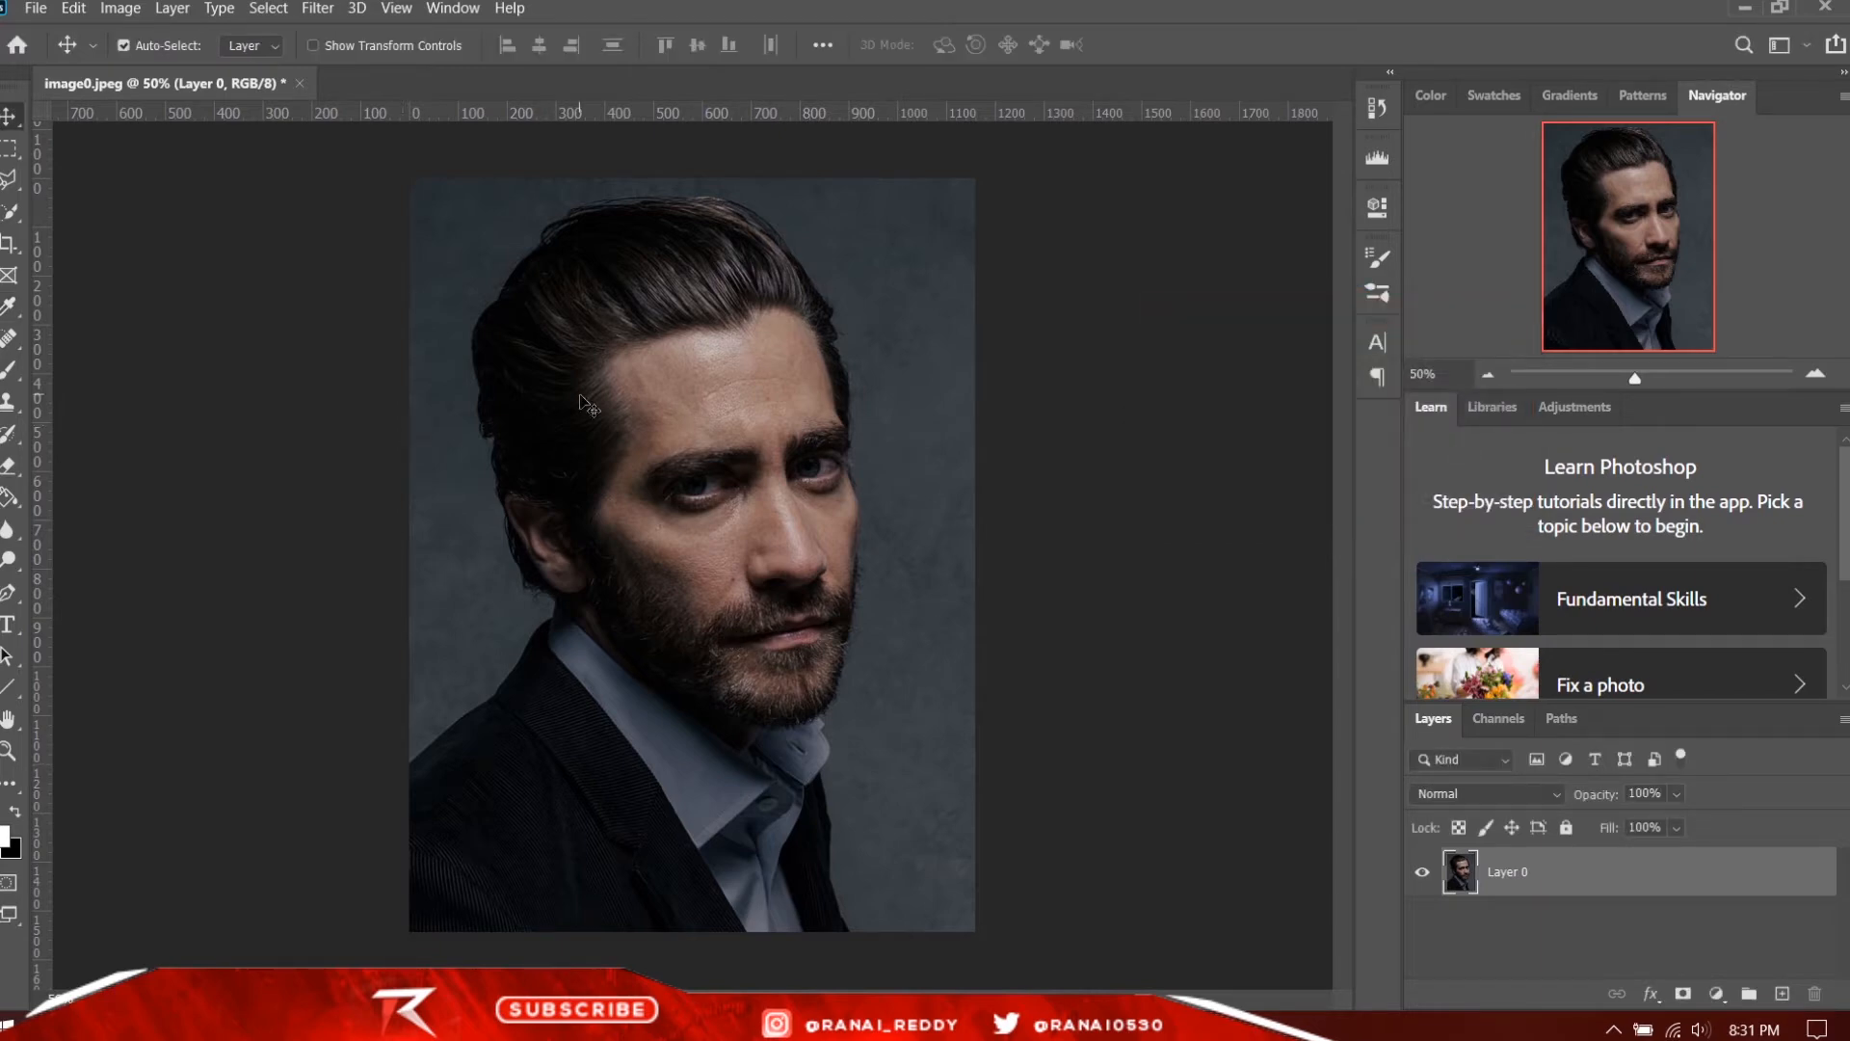
Step: Add a new empty layer above the portrait layer
key("ctrl+plus")
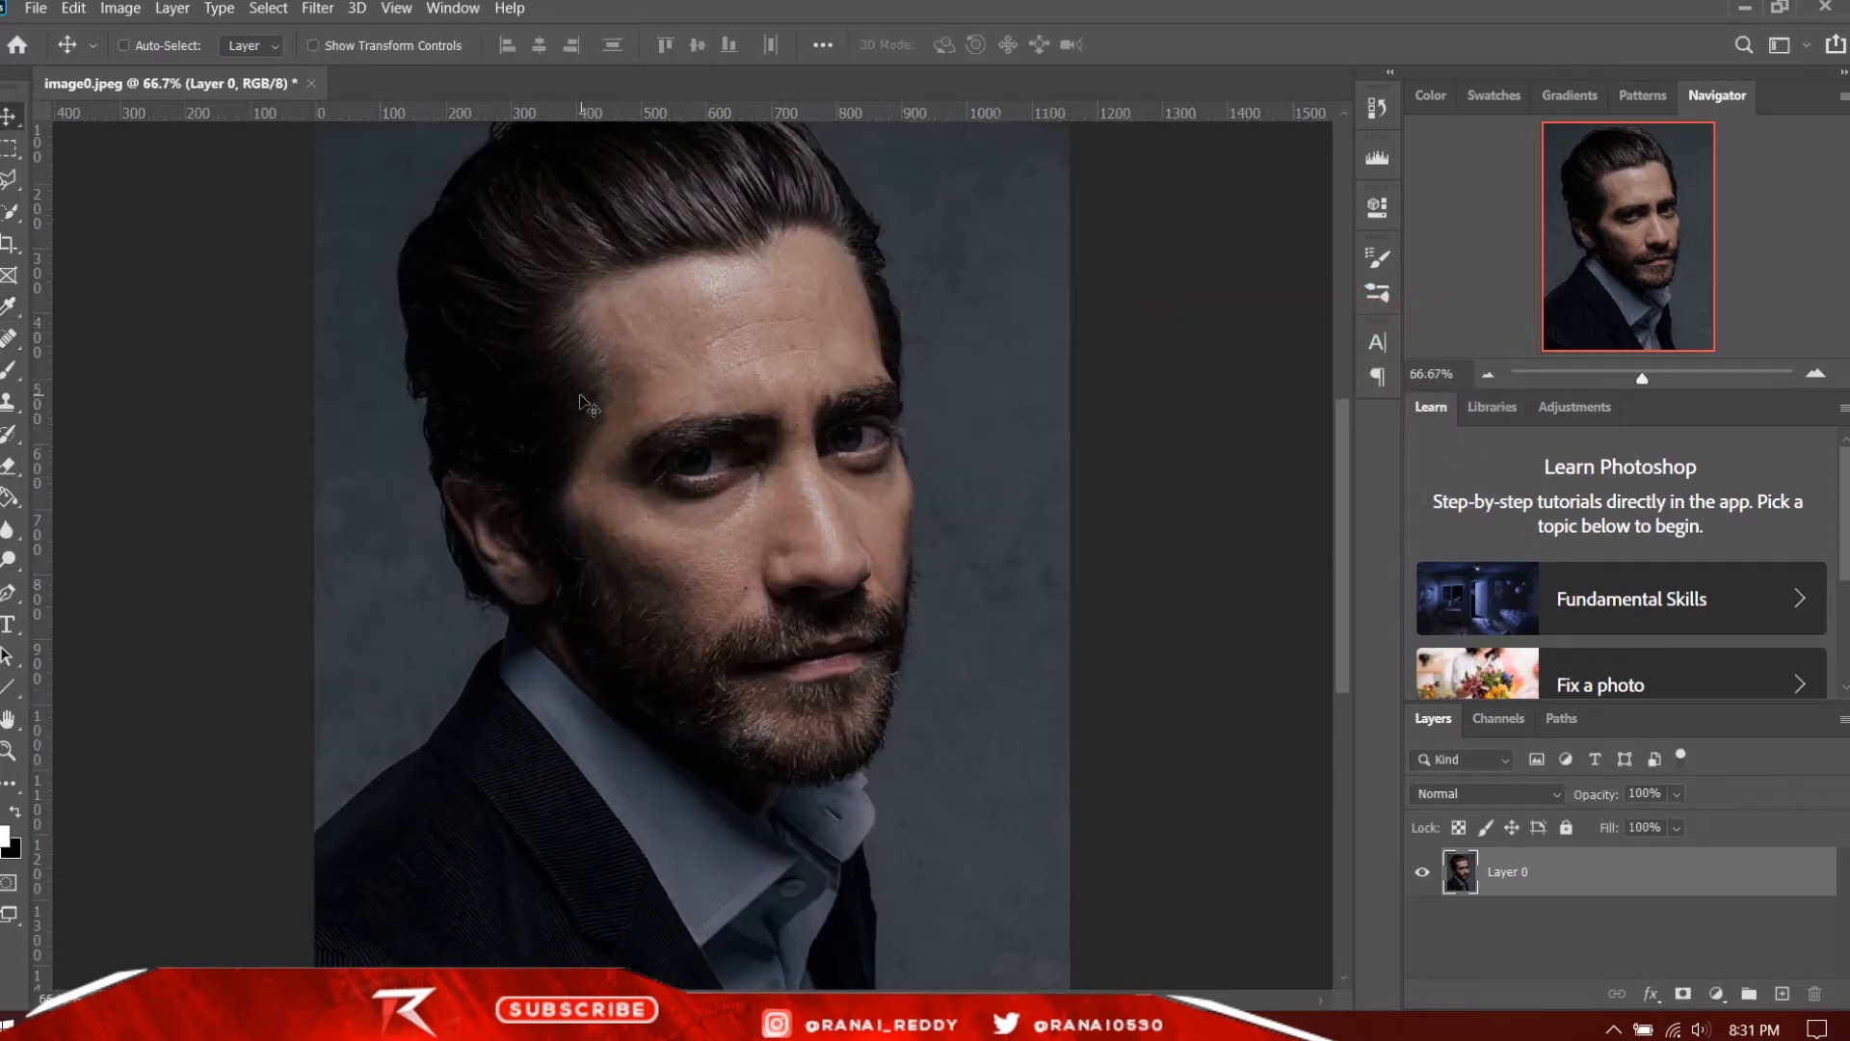
key("ctrl+plus")
scroll(549, 376, "up", 3)
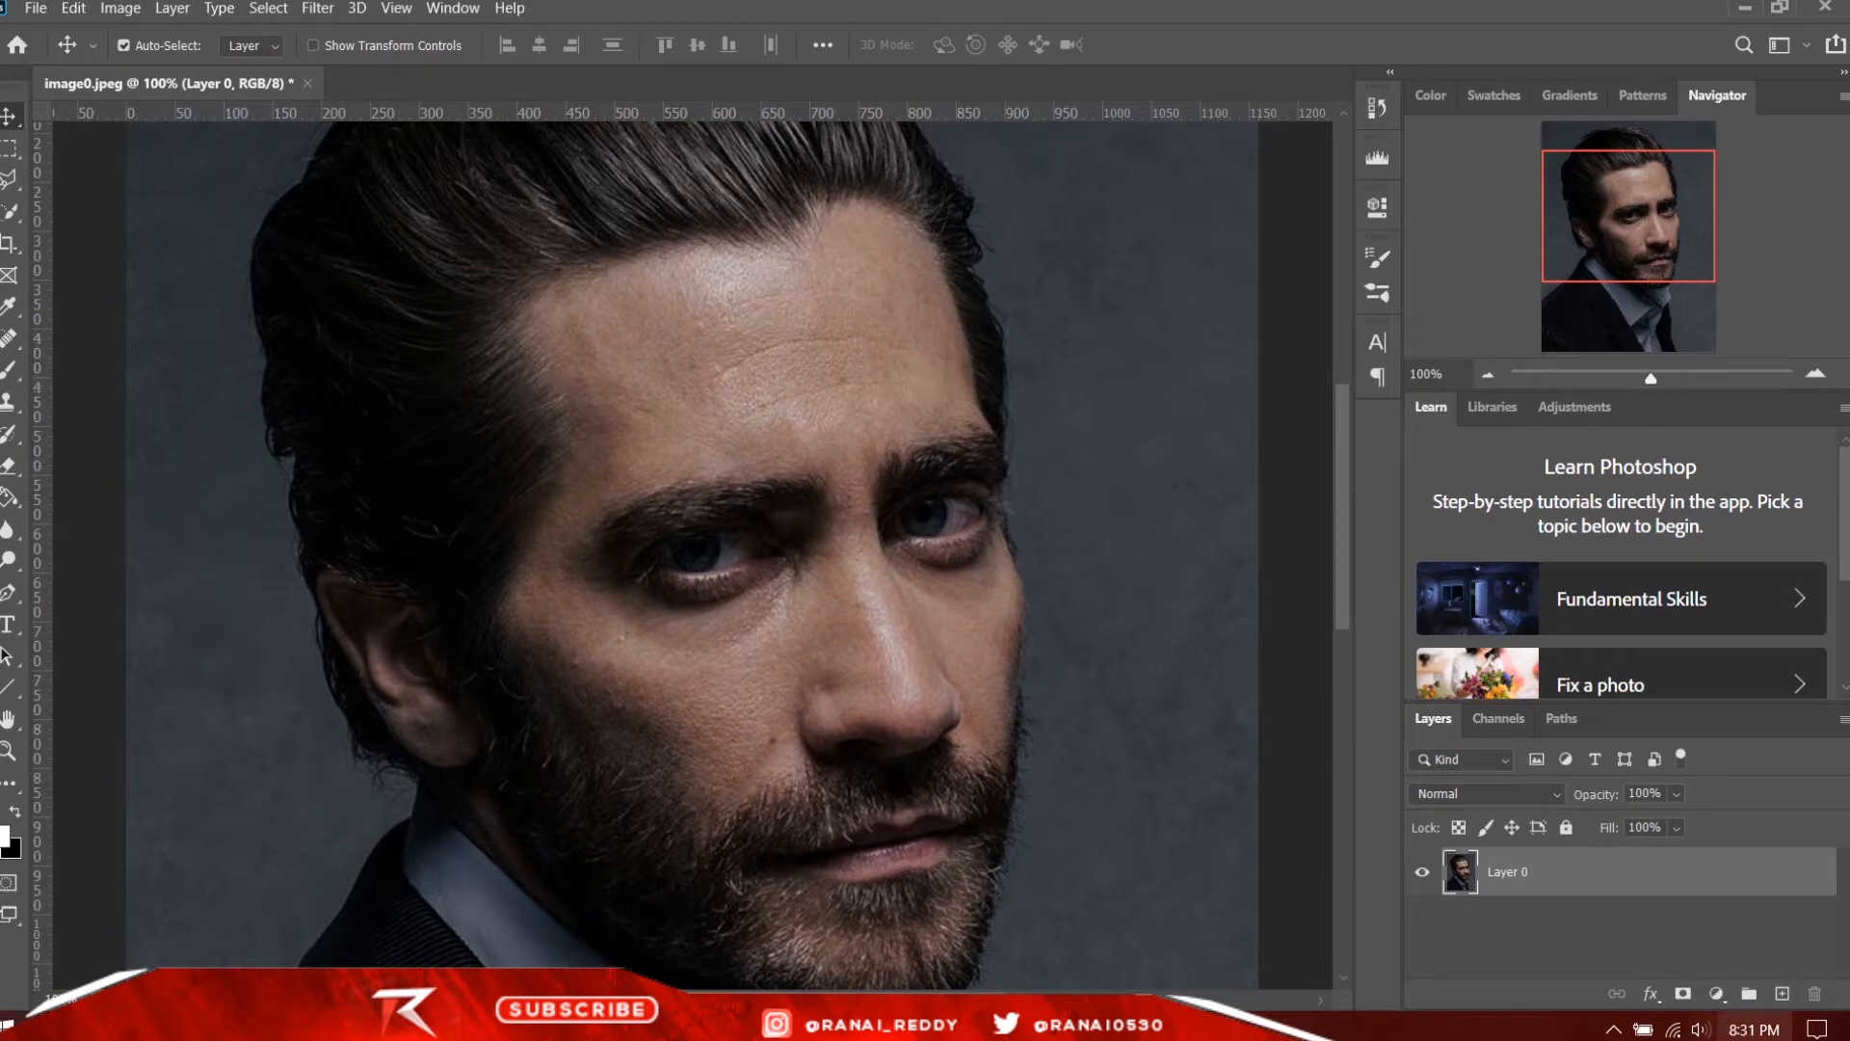
left_click(1782, 993)
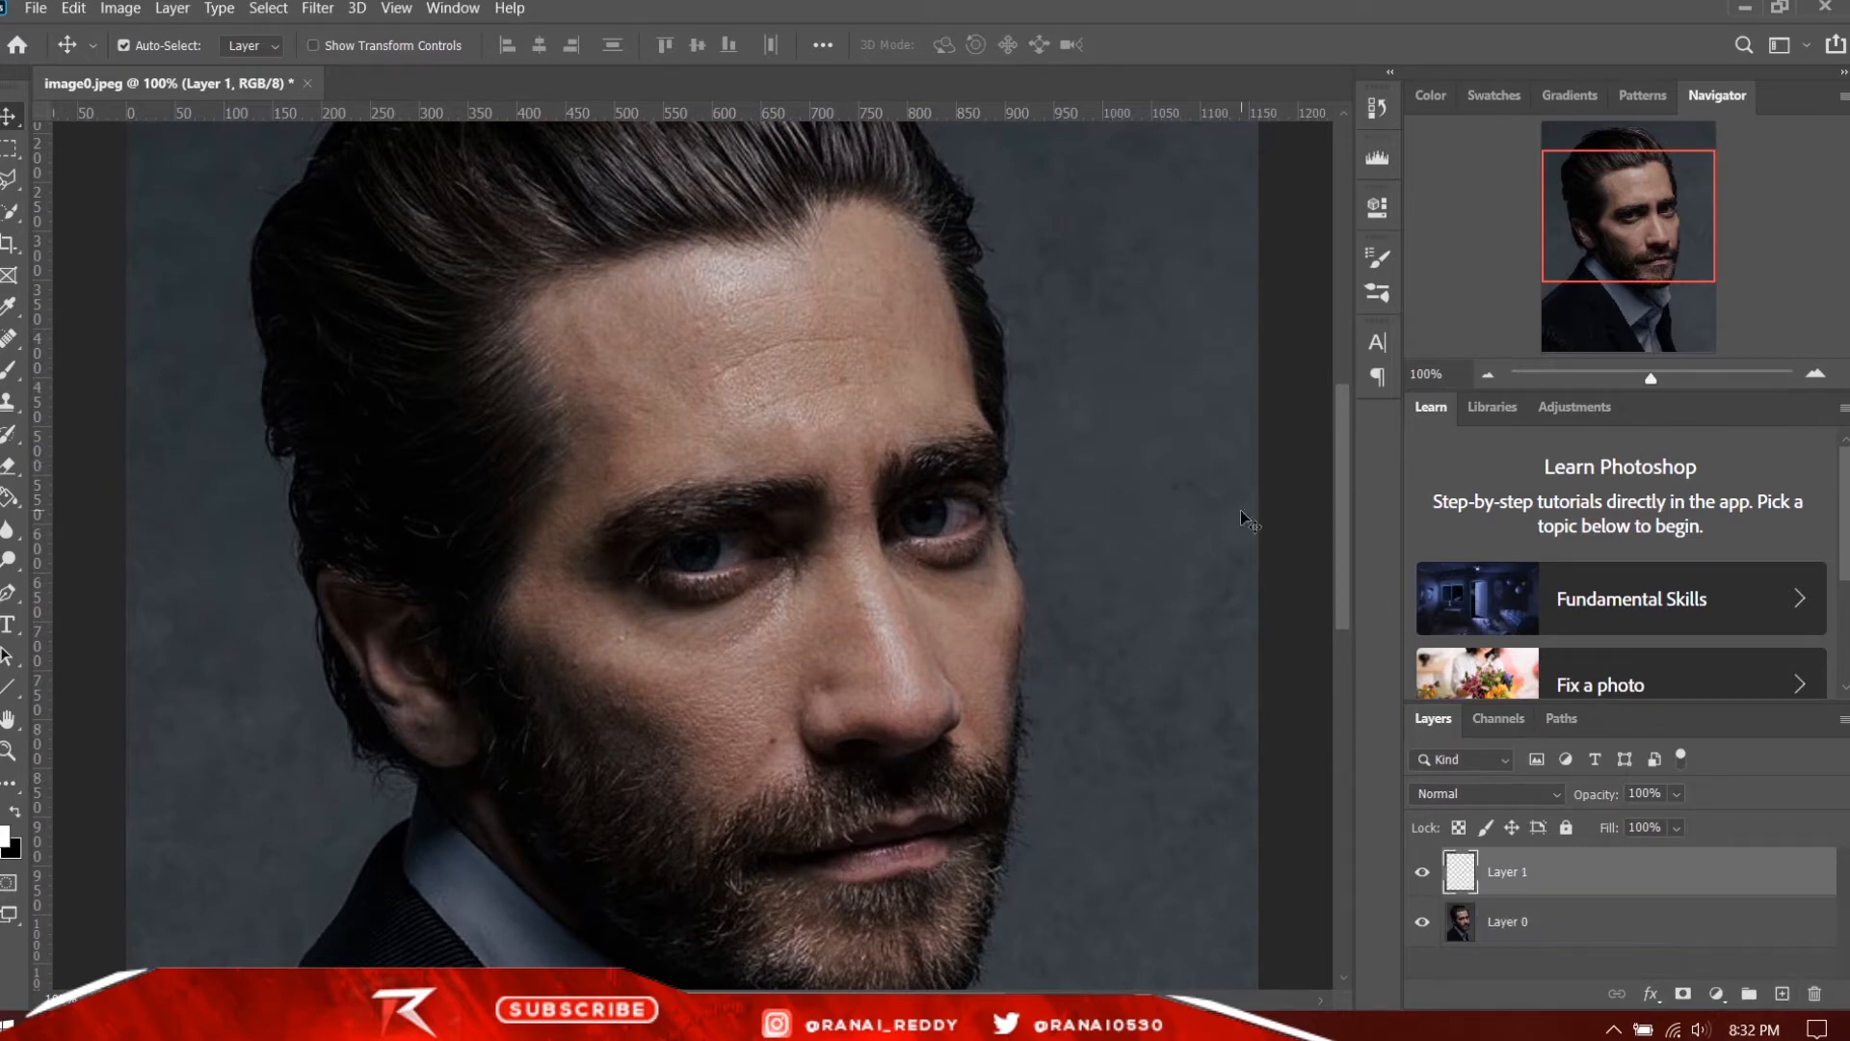
Step: Paint over the shiny forehead highlight below the hairline in black with a 51 px soft brush on the new layer
scroll(1002, 455, "up", 1)
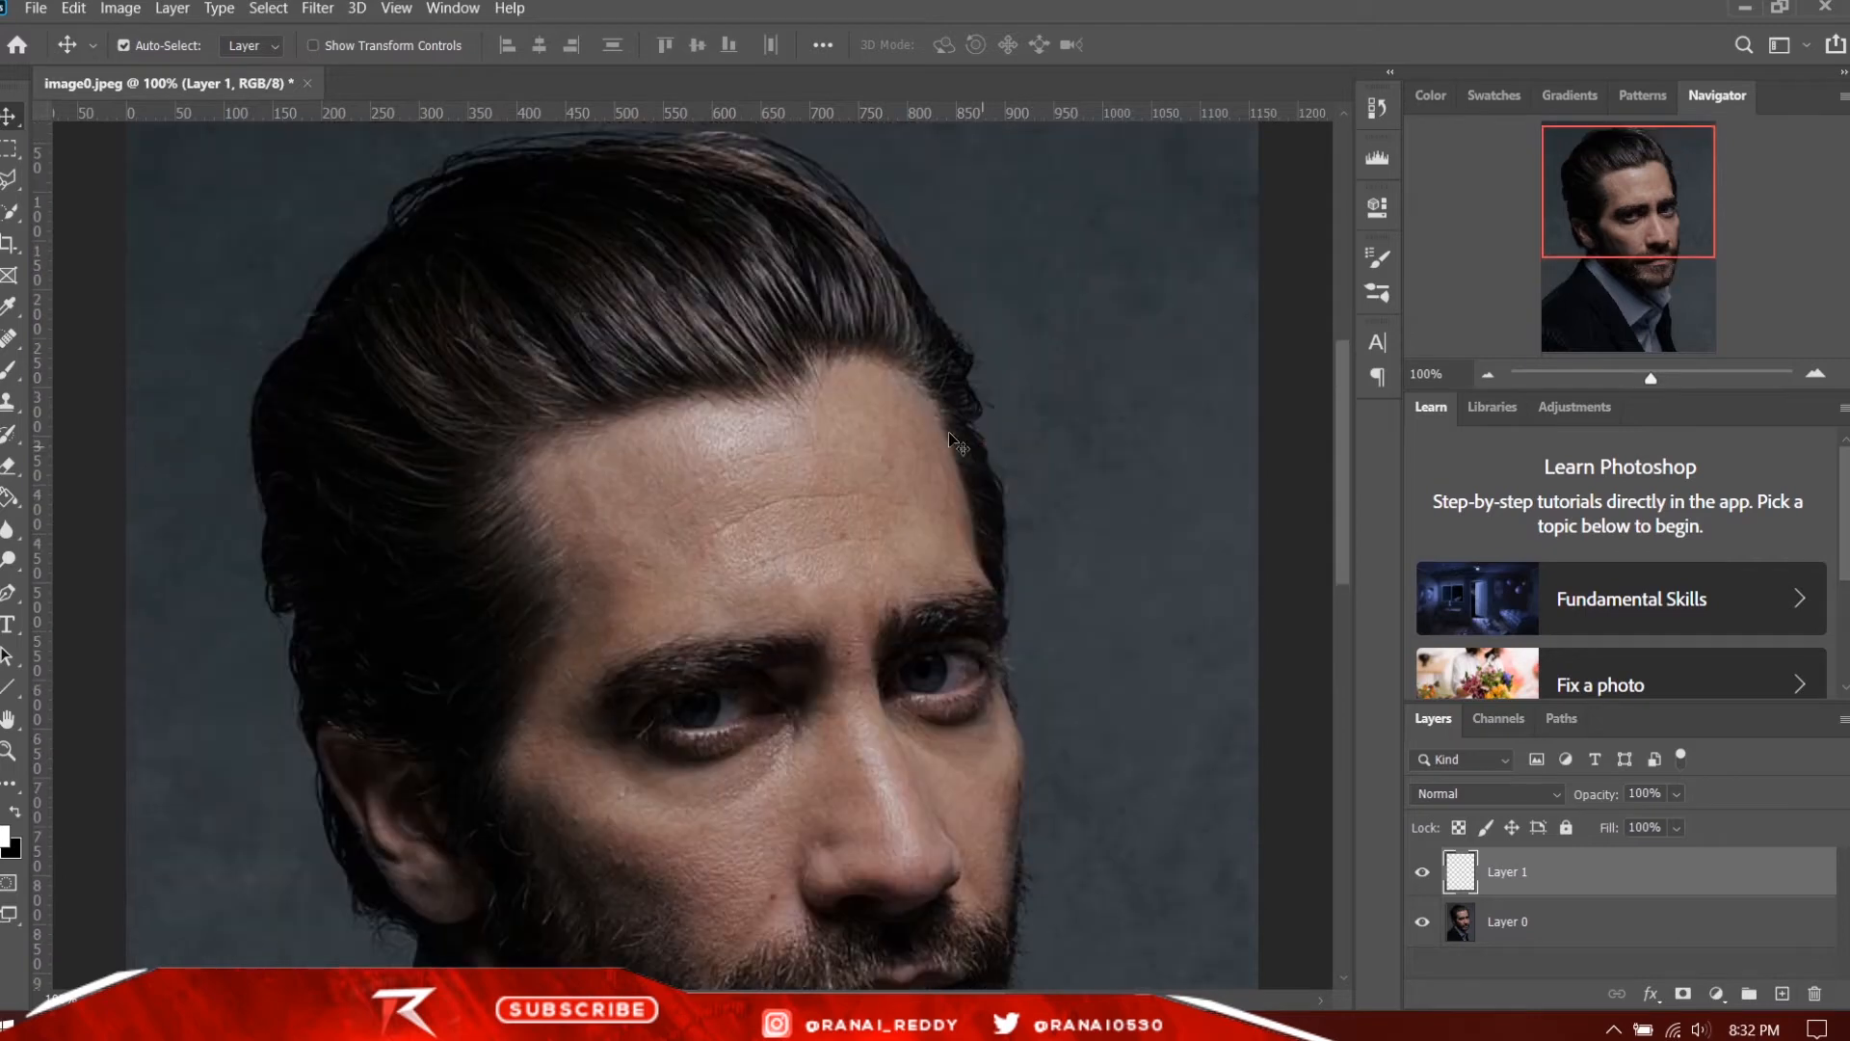
scroll(841, 403, "up", 1)
key("ctrl+equal")
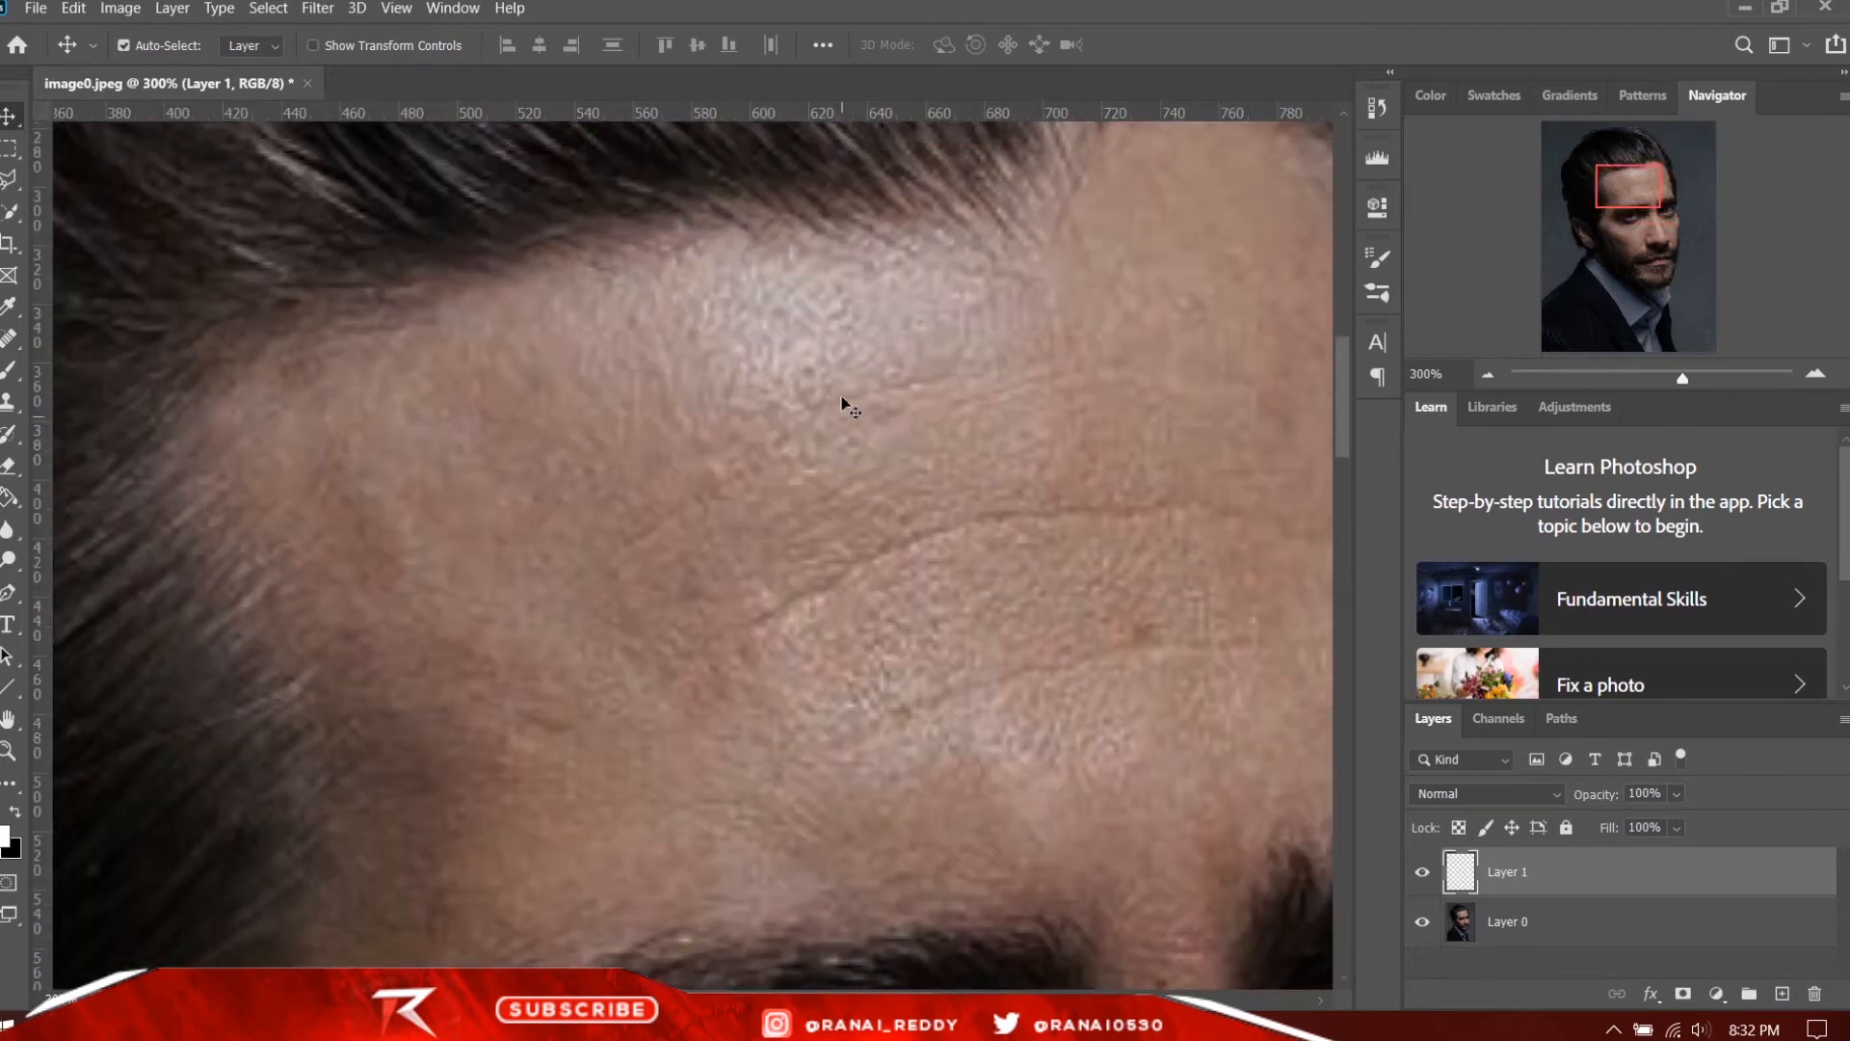
scroll(846, 400, "up", 3)
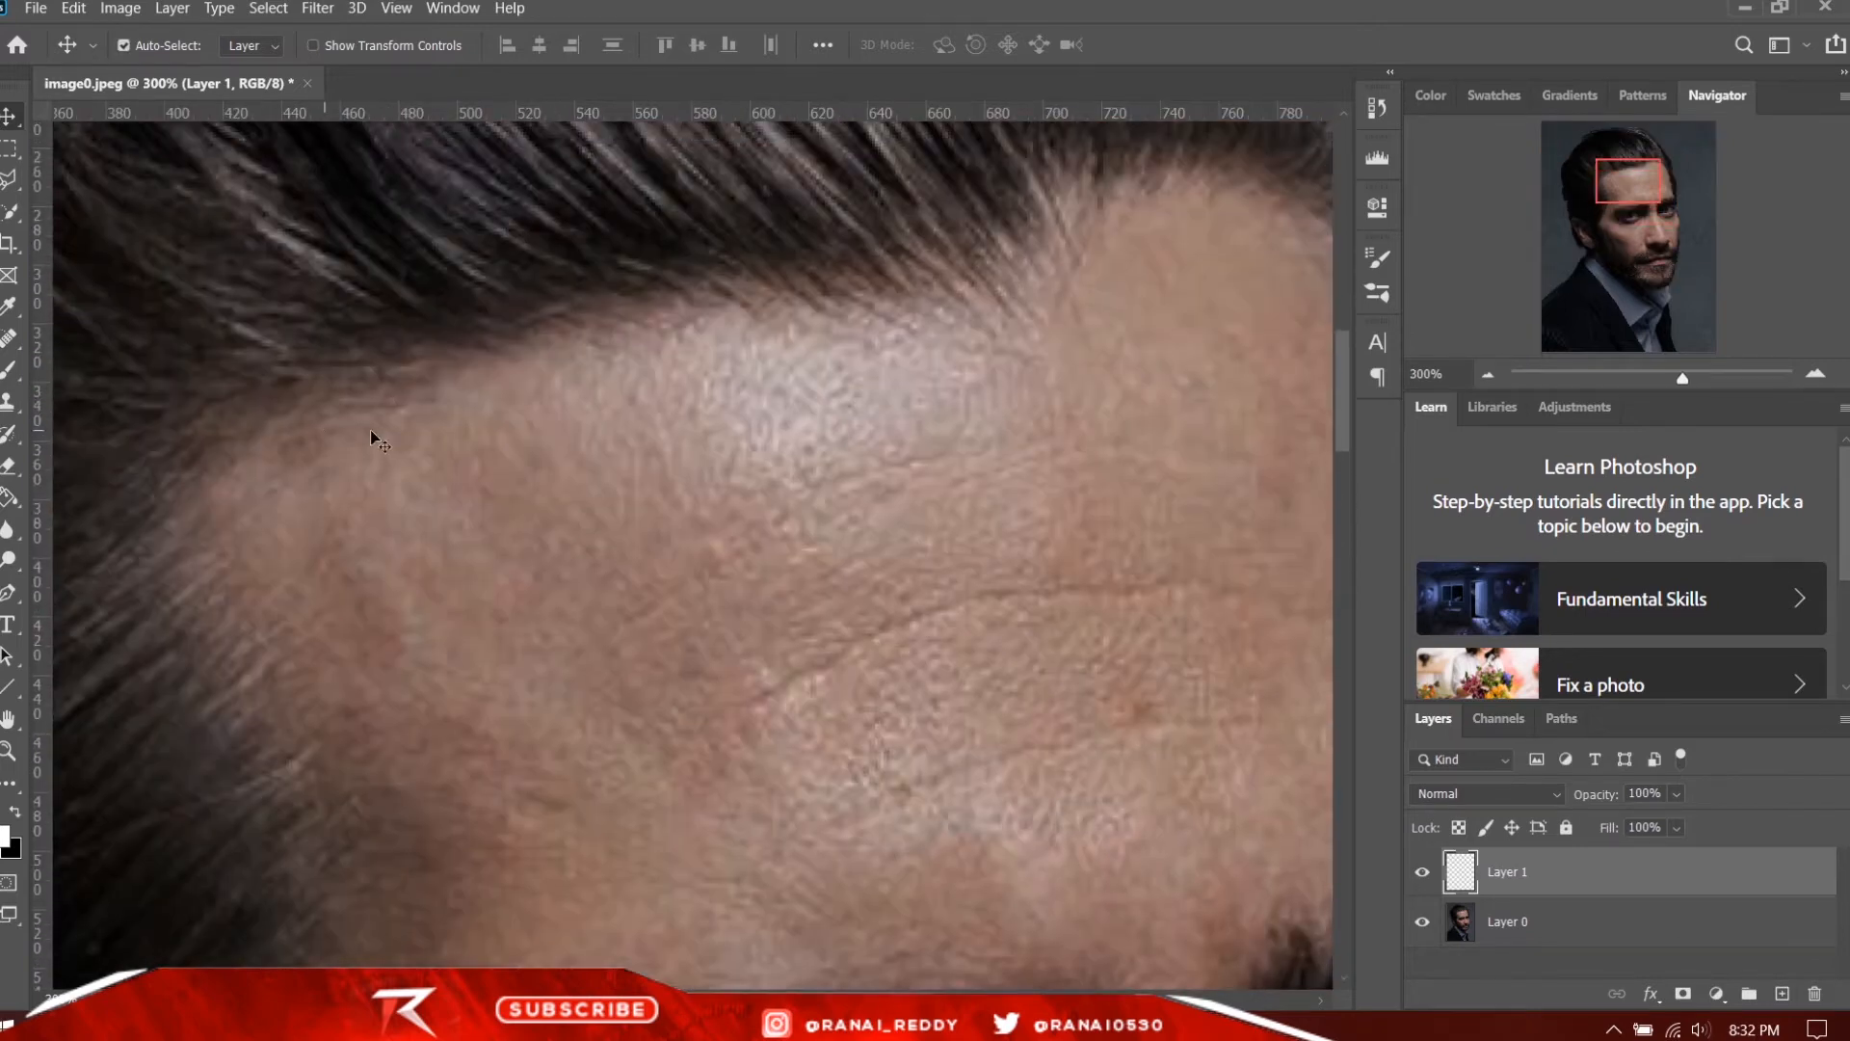
left_click(10, 369)
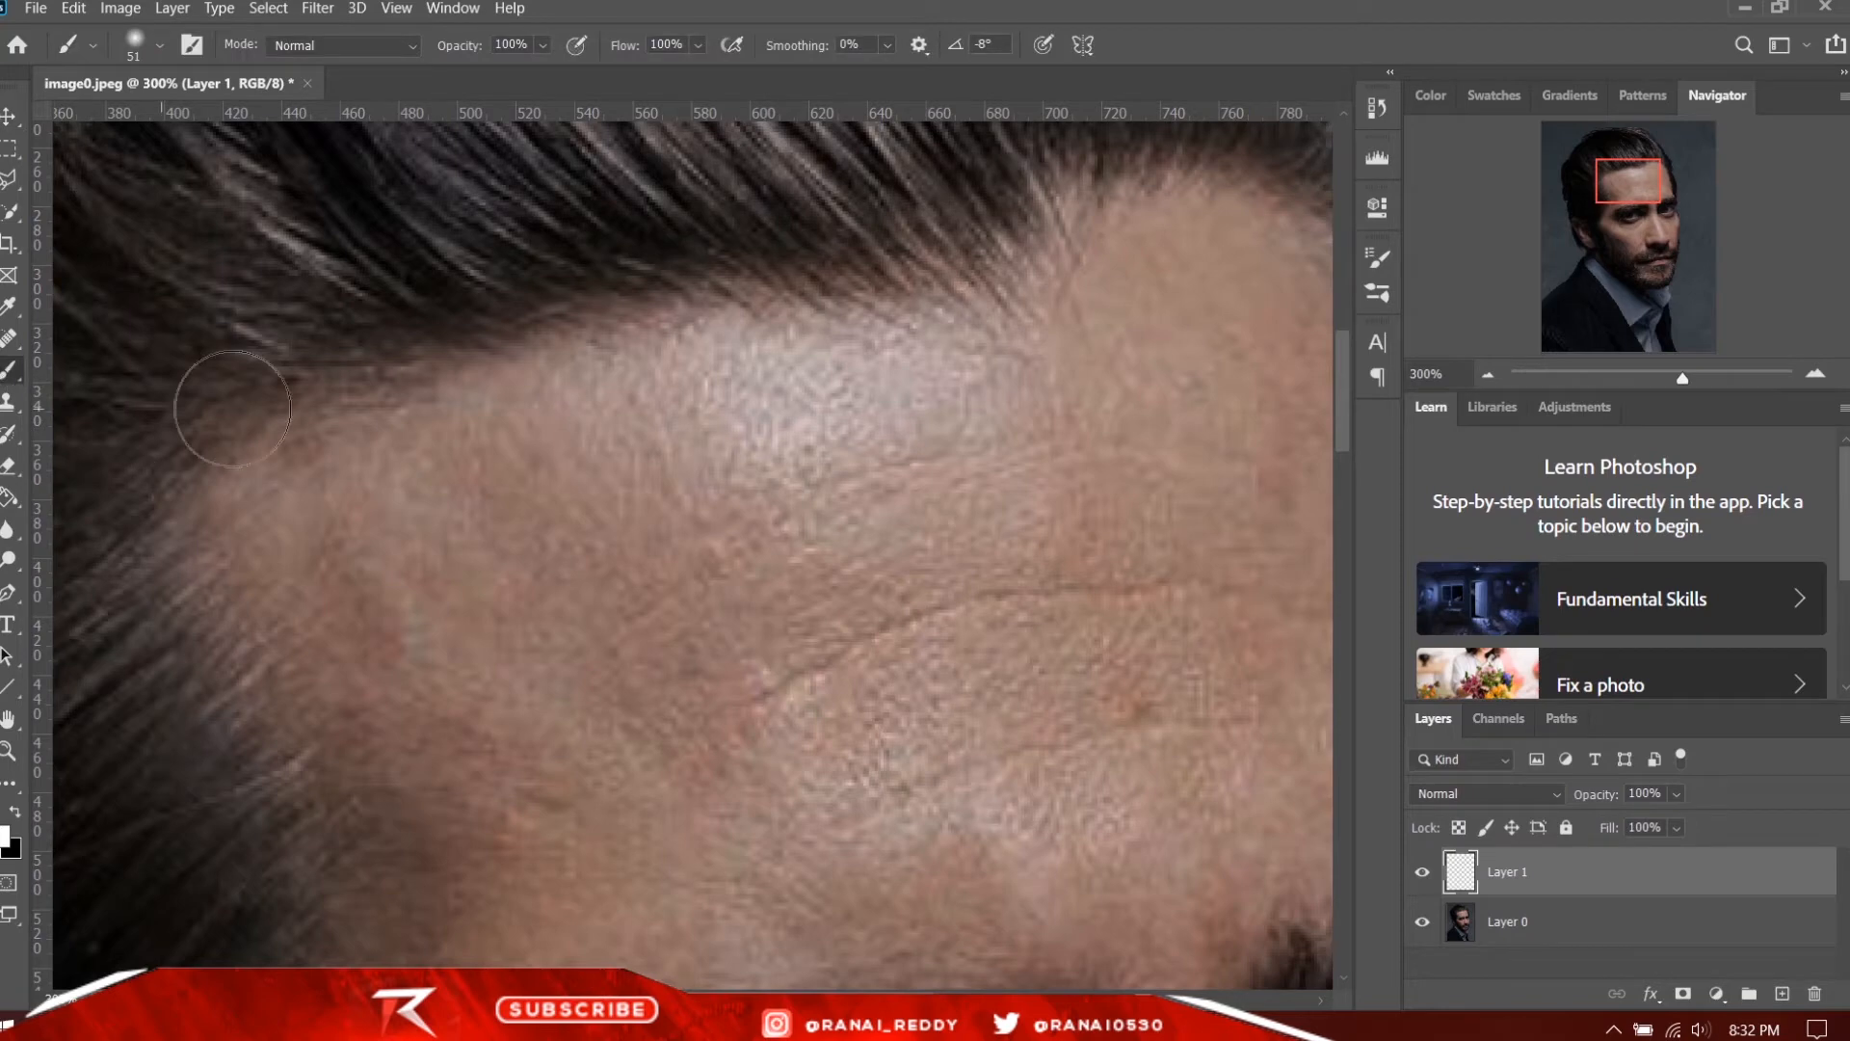
left_click(16, 814)
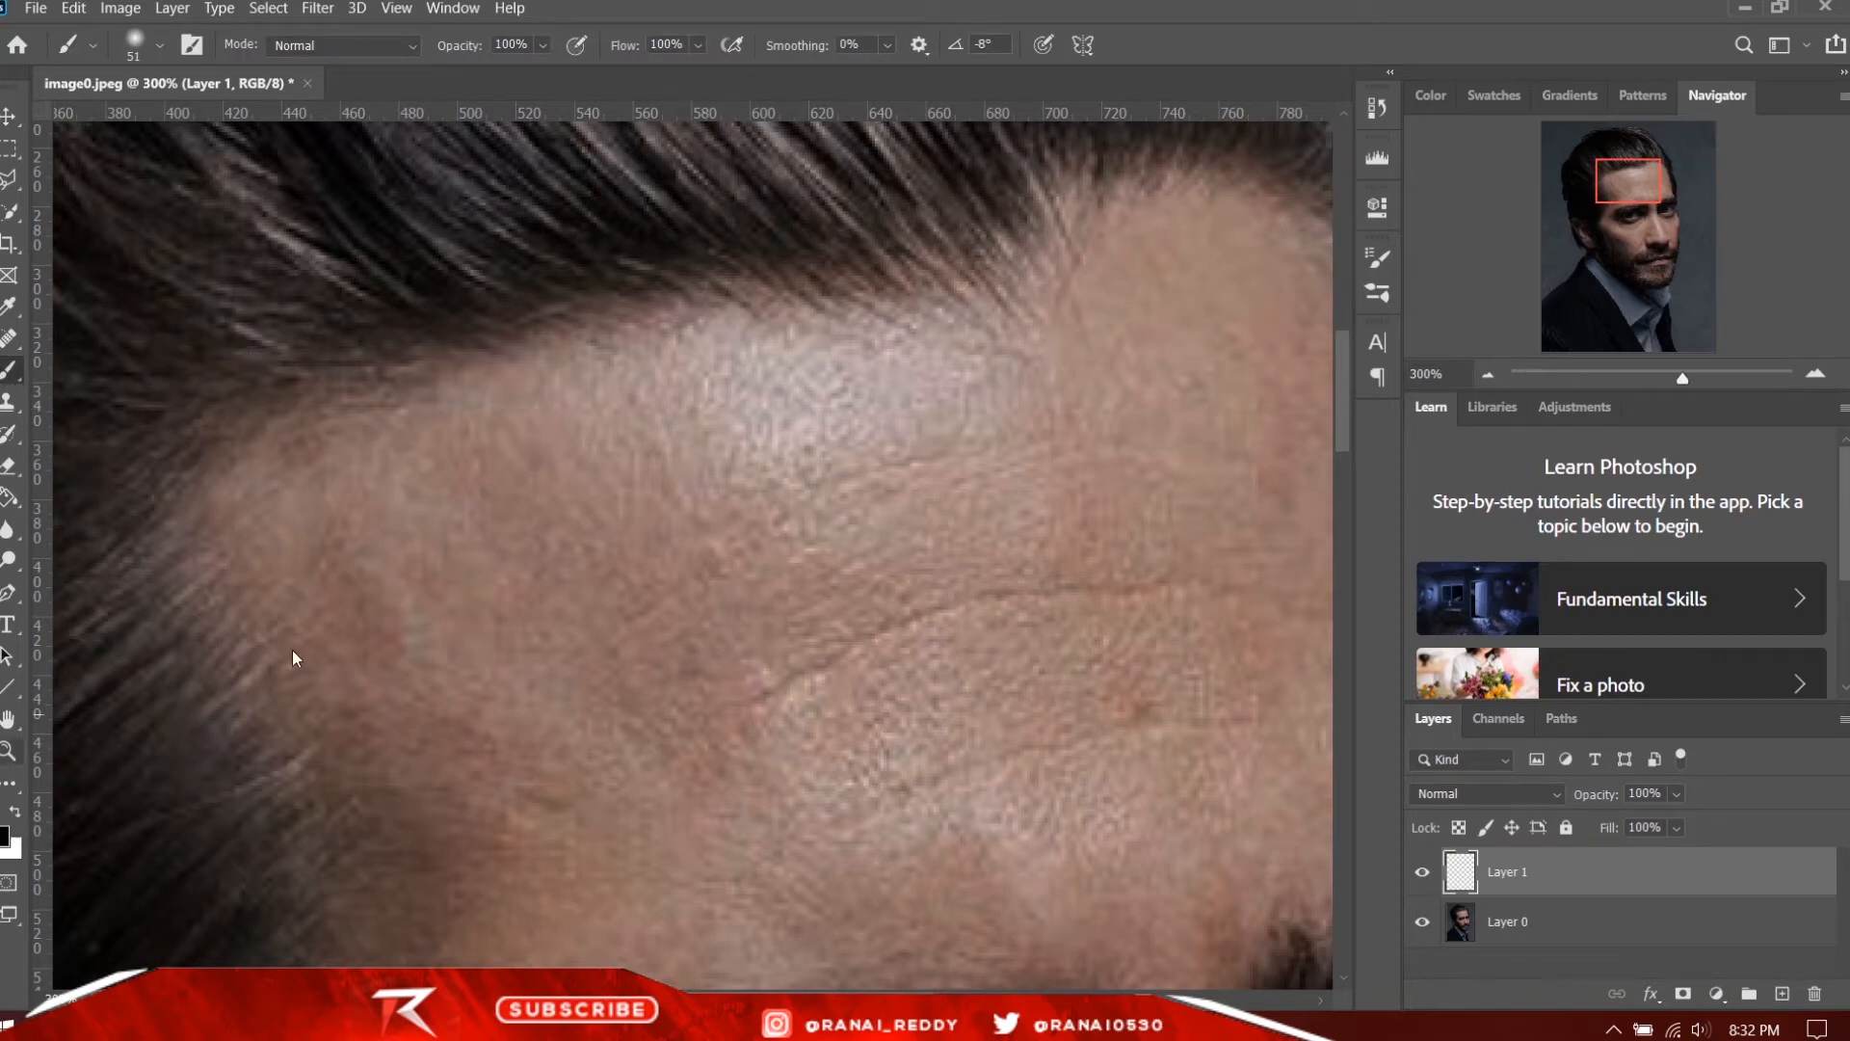
scroll(938, 601, "up", 1)
mouse_move(938, 601)
left_mouse_down()
mouse_move(766, 413)
mouse_move(847, 372)
left_mouse_up()
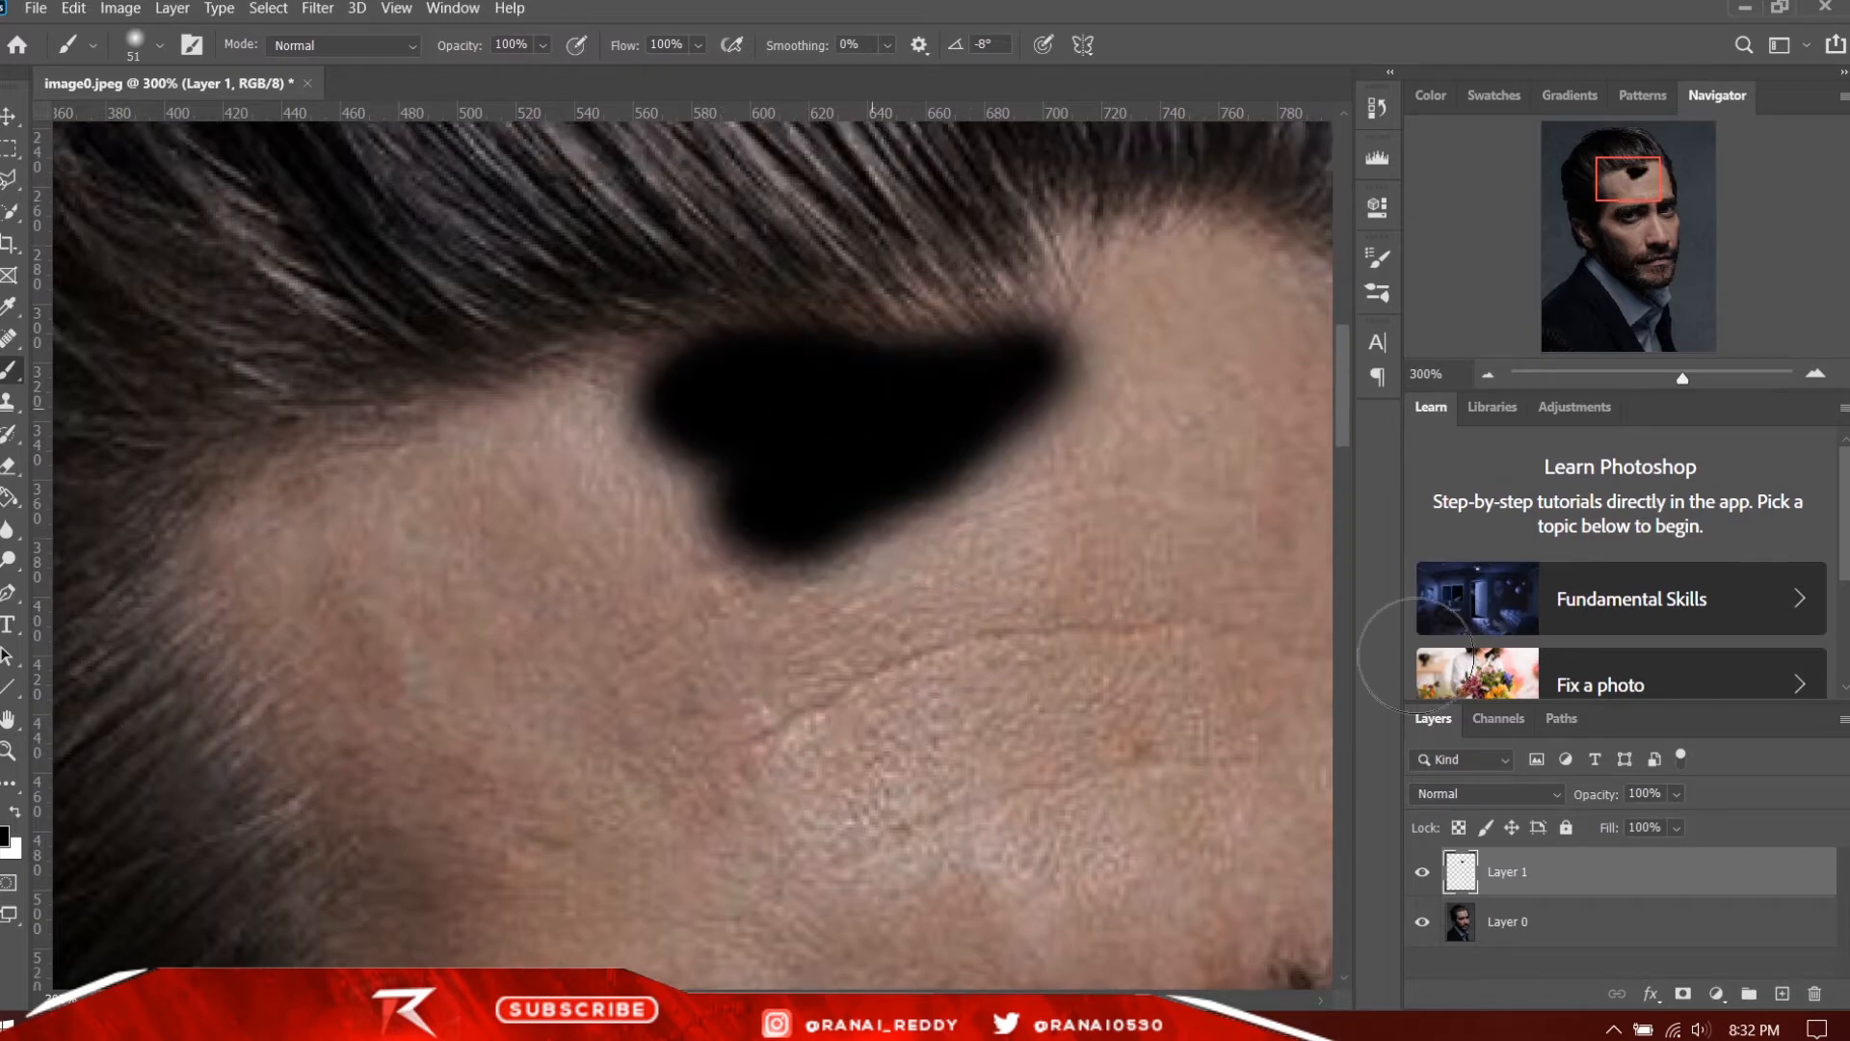
Step: Lower the painted layer's opacity to 24% and set its blend mode to Overlay
left_click(1676, 827)
mouse_move(1621, 817)
left_mouse_down()
mouse_move(1594, 813)
mouse_move(1617, 821)
left_mouse_up()
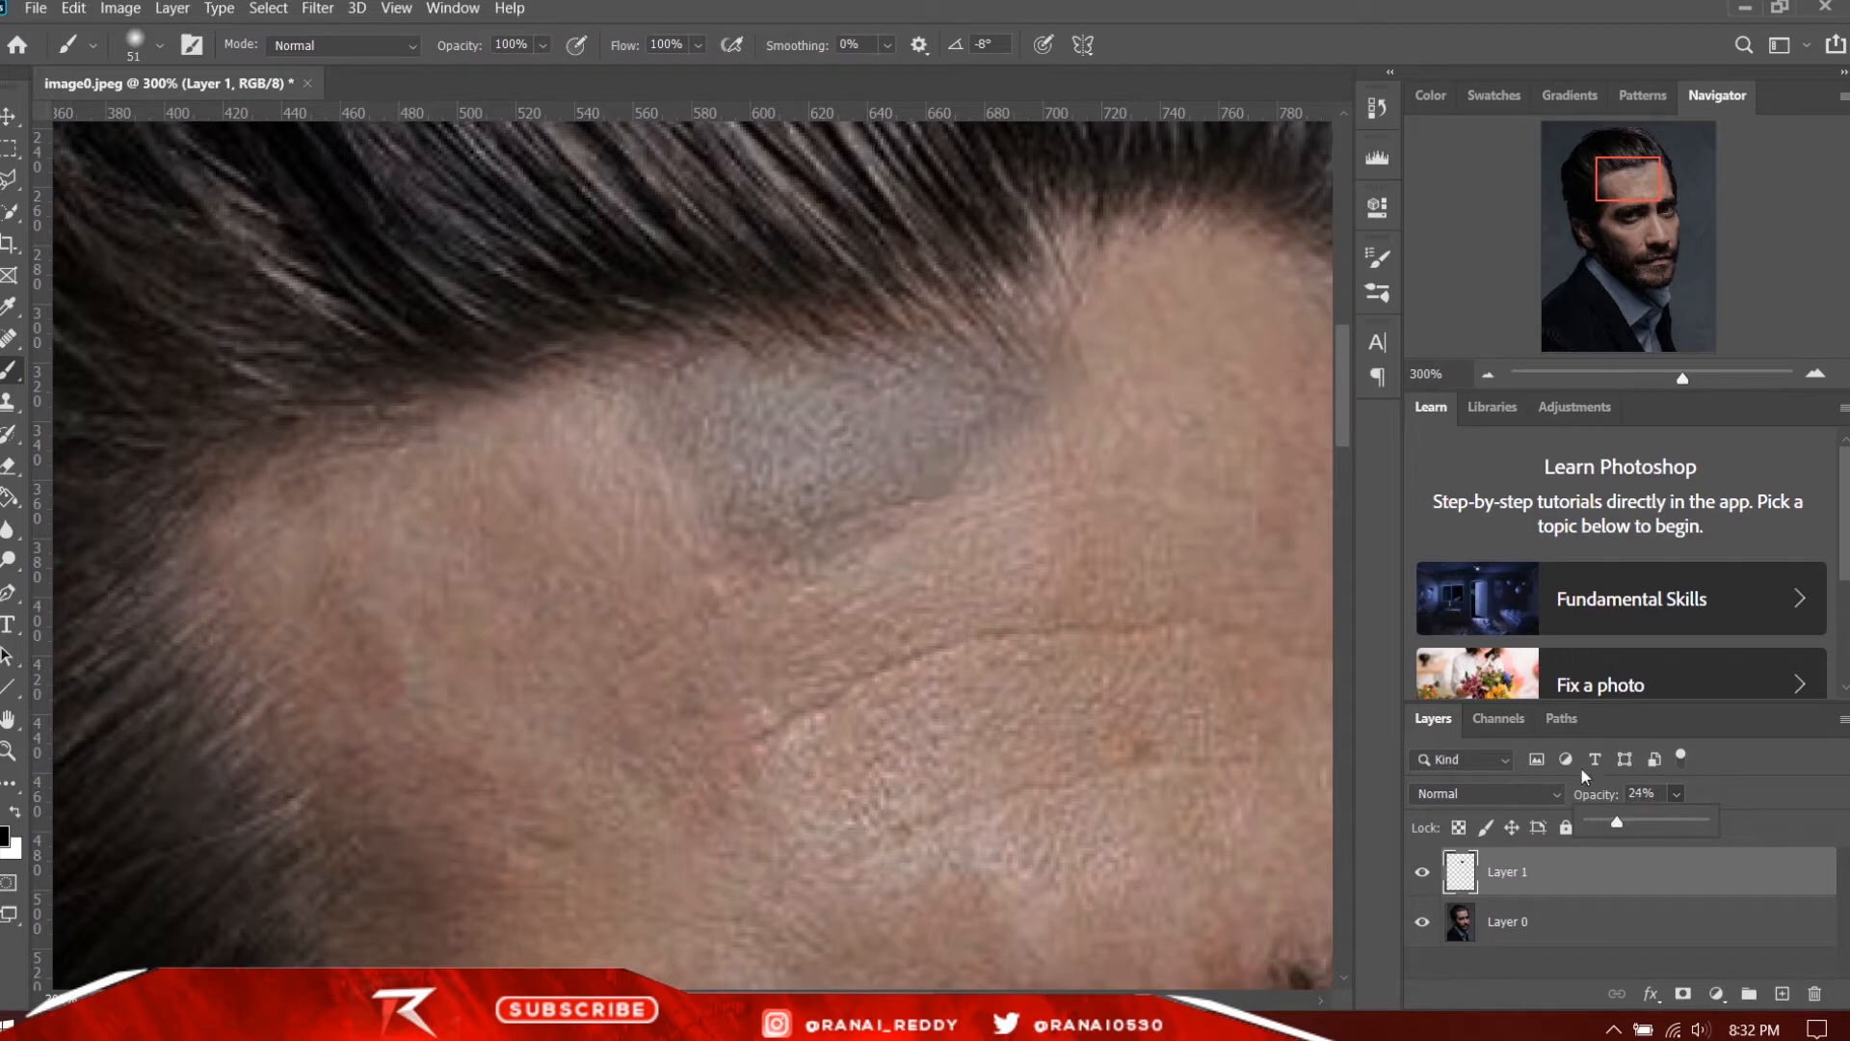
key("ctrl+0")
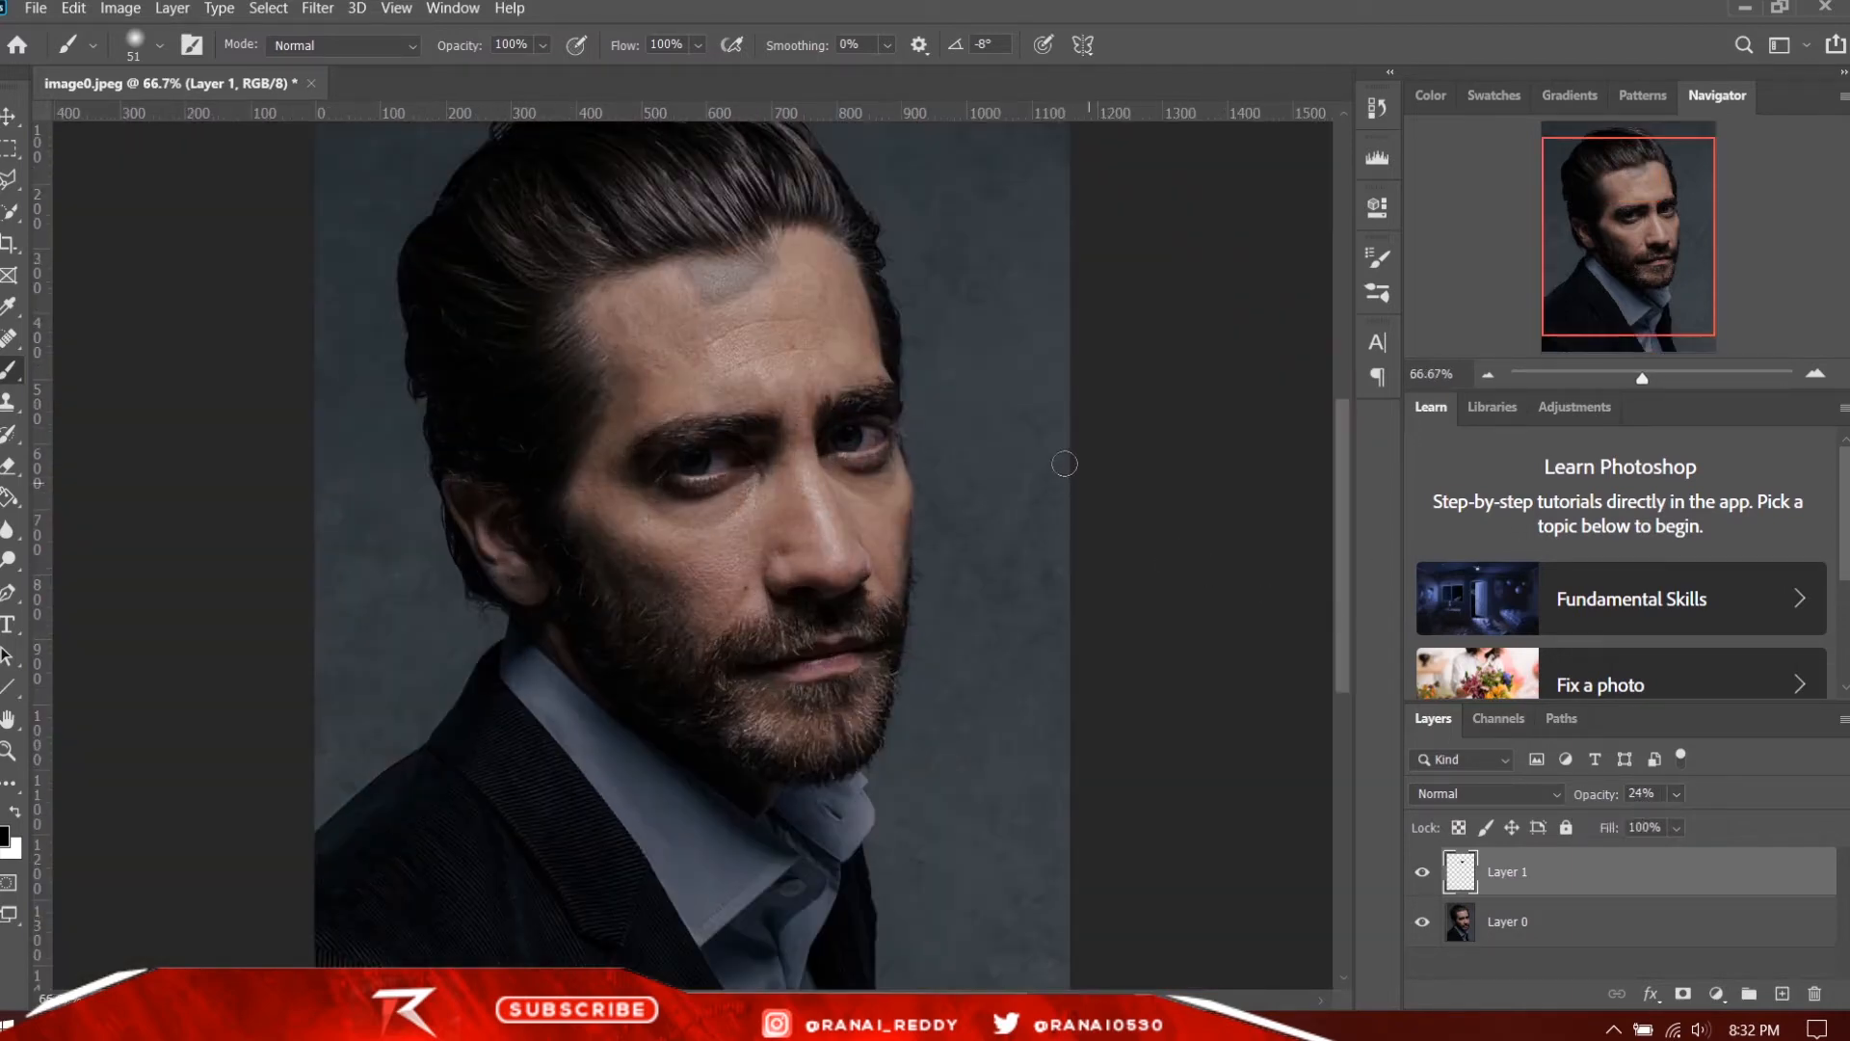
left_click(1522, 800)
left_click(1454, 698)
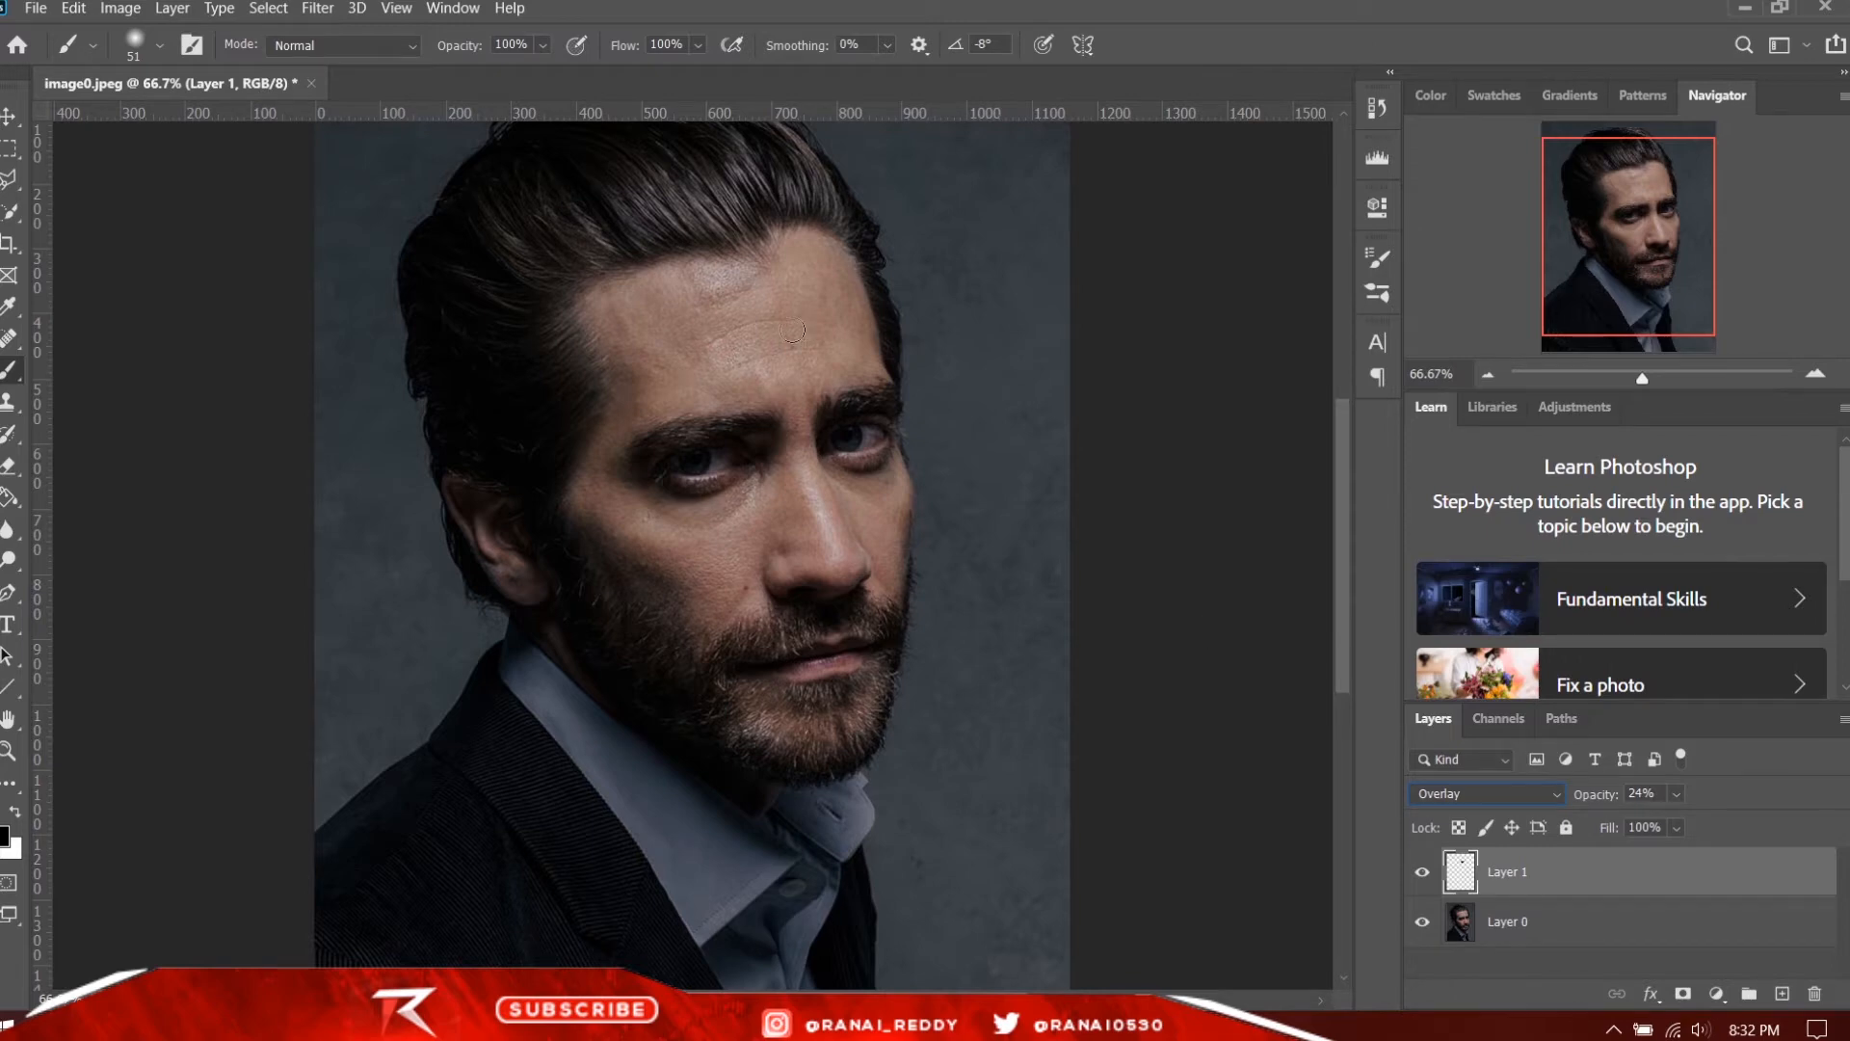
Step: Enlarge the brush to 448 px and paint black over the forehead and face to deepen the shadows
left_click(160, 46)
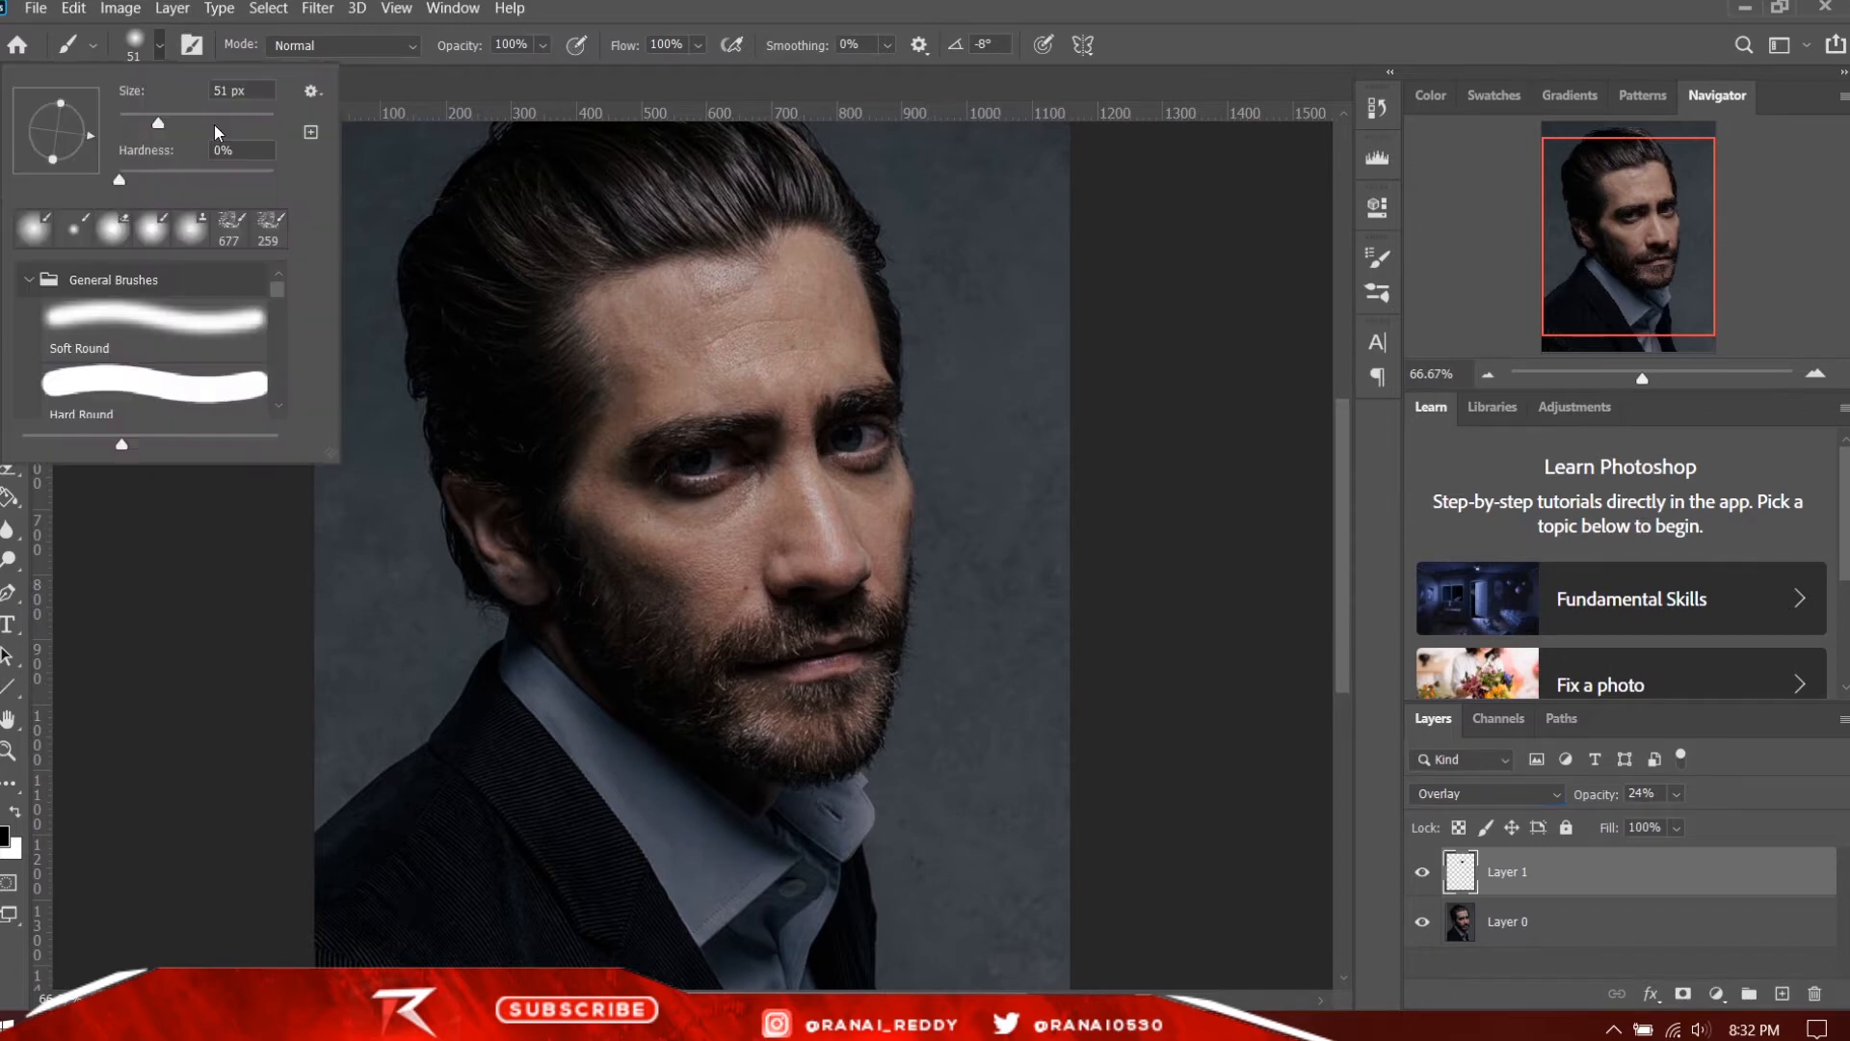
left_click_drag(214, 124, 255, 123)
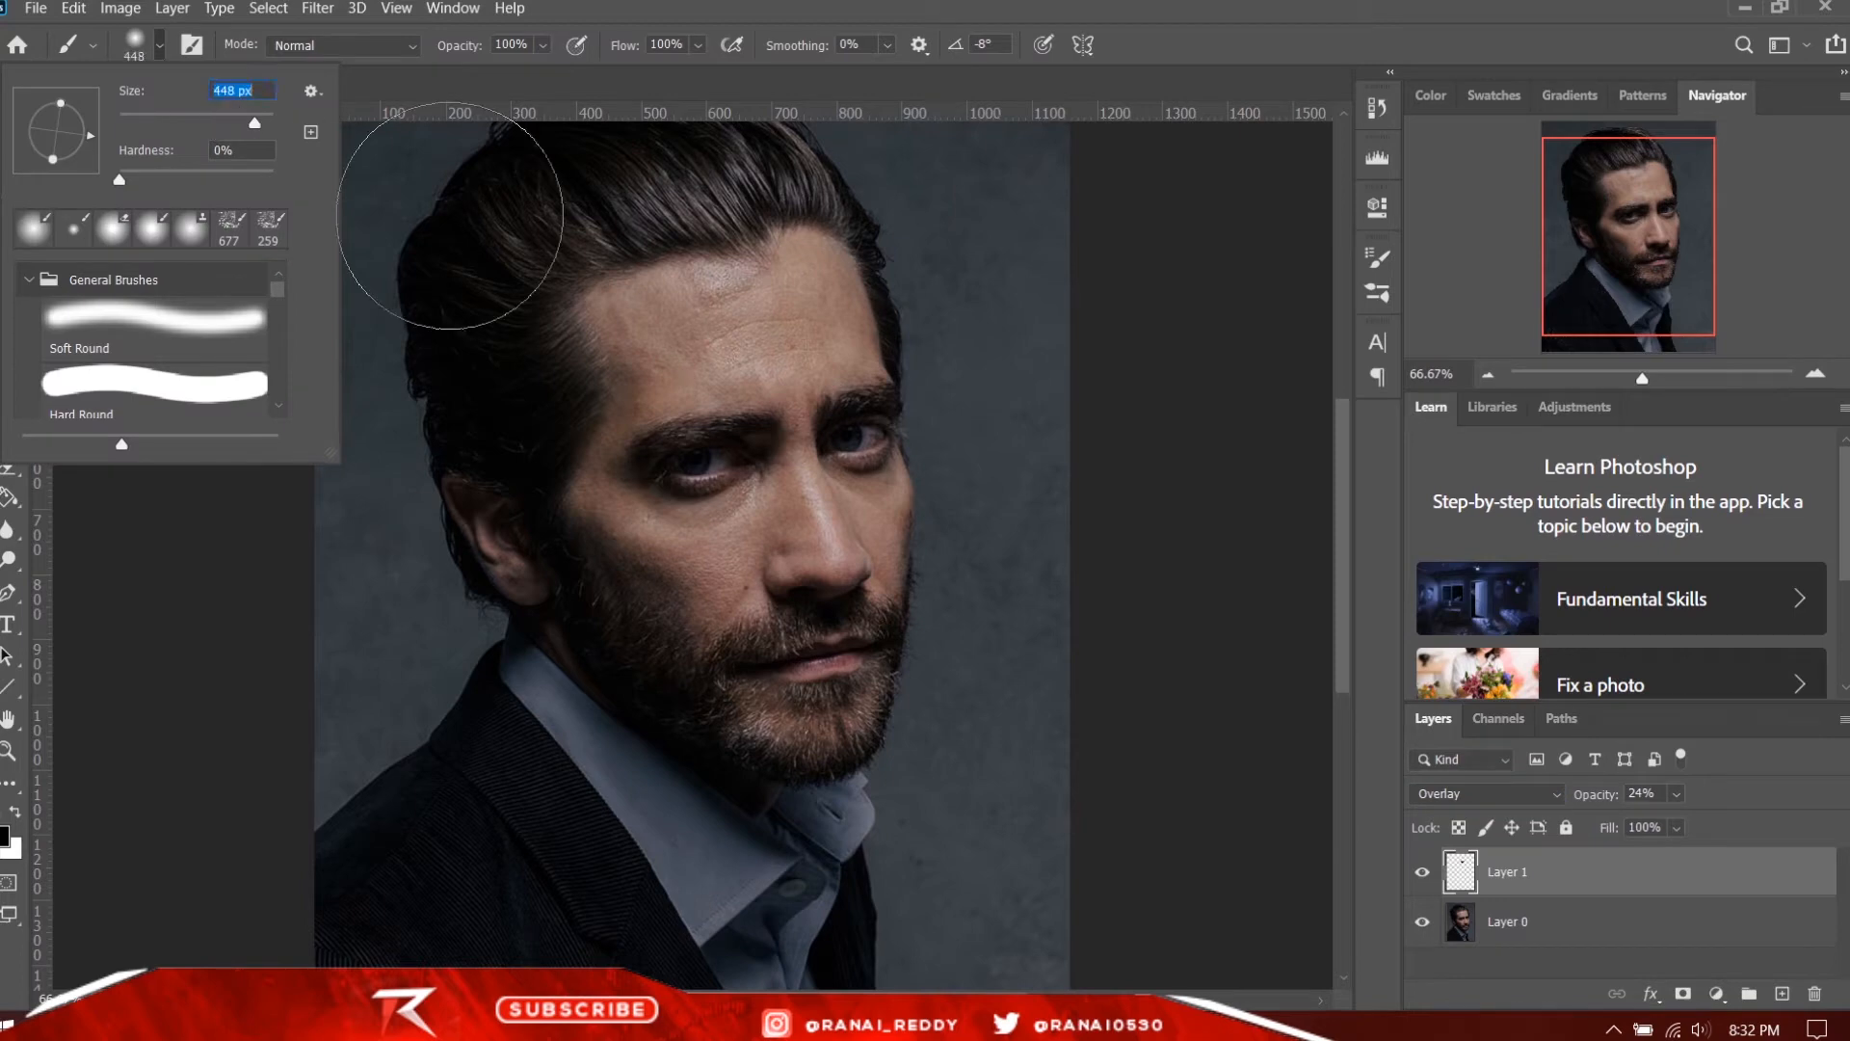
key("Return")
mouse_move(741, 312)
left_mouse_down()
mouse_move(829, 298)
mouse_move(848, 327)
left_mouse_up()
mouse_move(874, 575)
left_mouse_down()
mouse_move(1004, 619)
mouse_move(915, 376)
left_mouse_up()
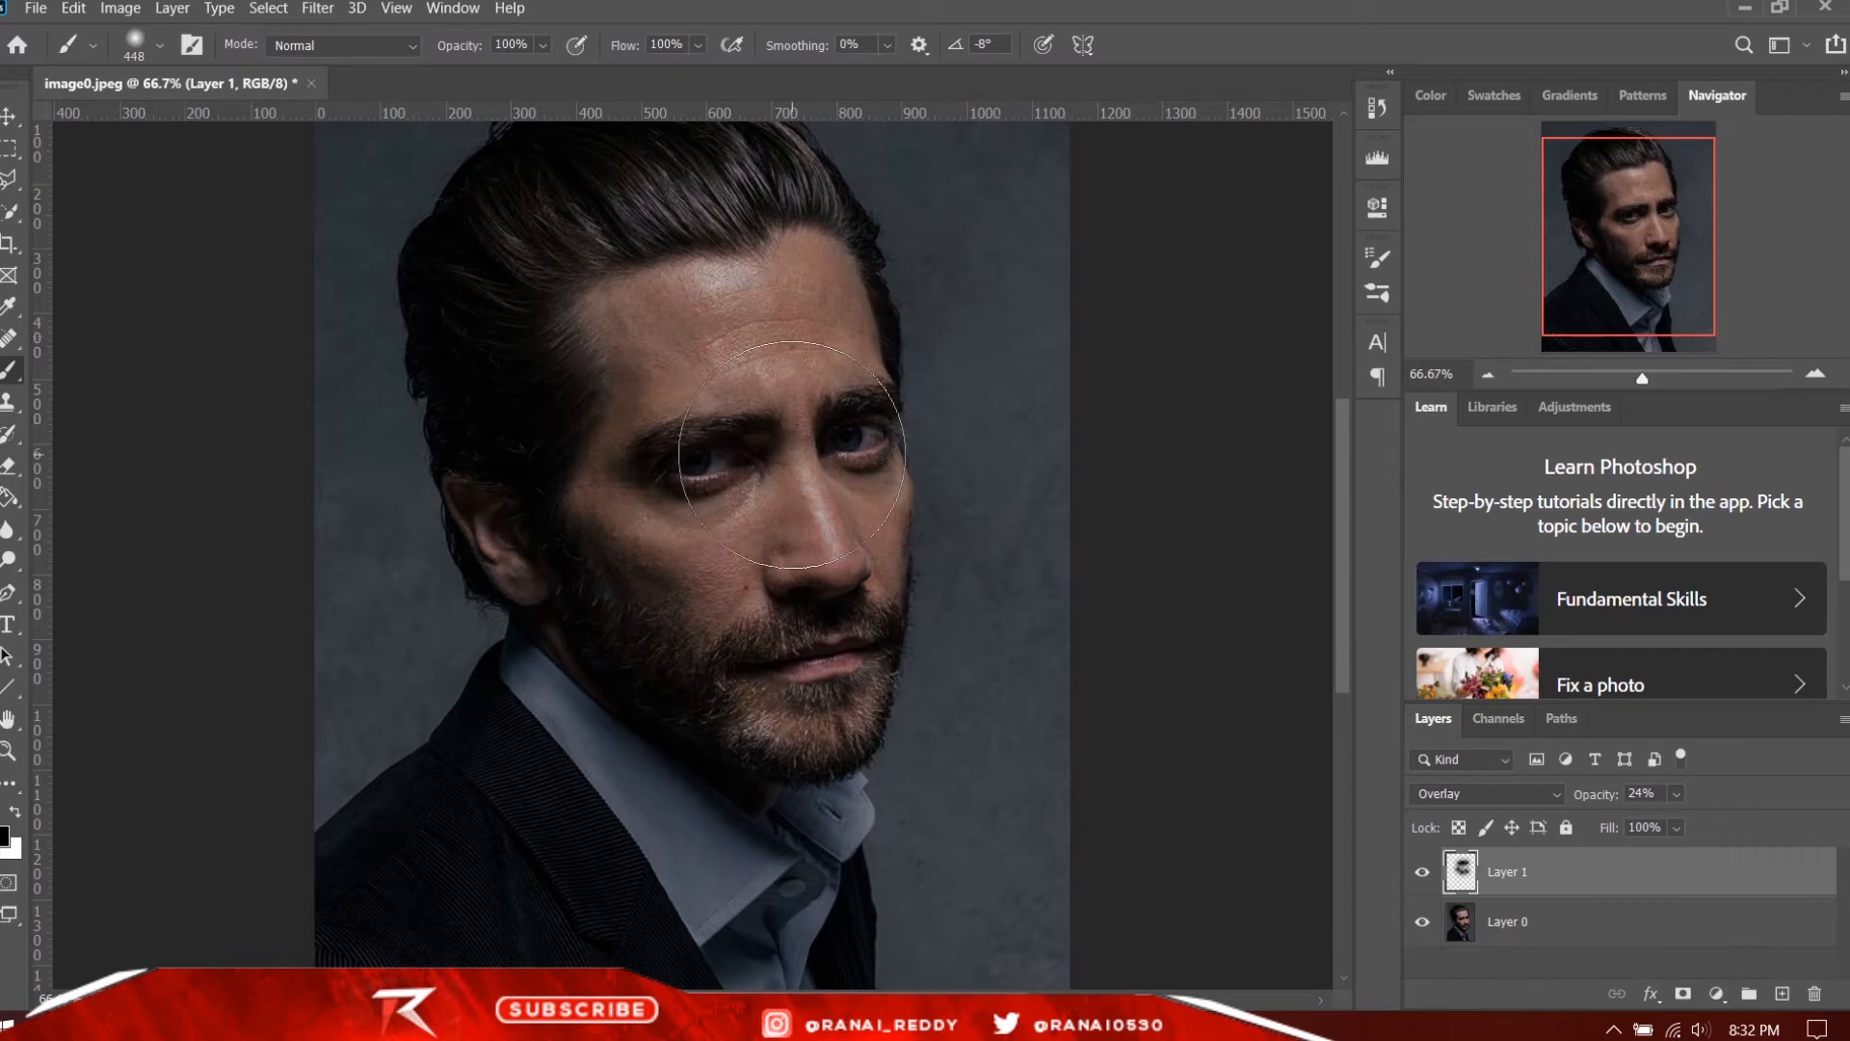
Step: Keep Layer 1 in Overlay mode and brush white over the nearer eye and its lower lid with a 58 px brush
key("ctrl+minus")
key("ctrl+minus")
key("ctrl+plus")
scroll(910, 514, "up", 3)
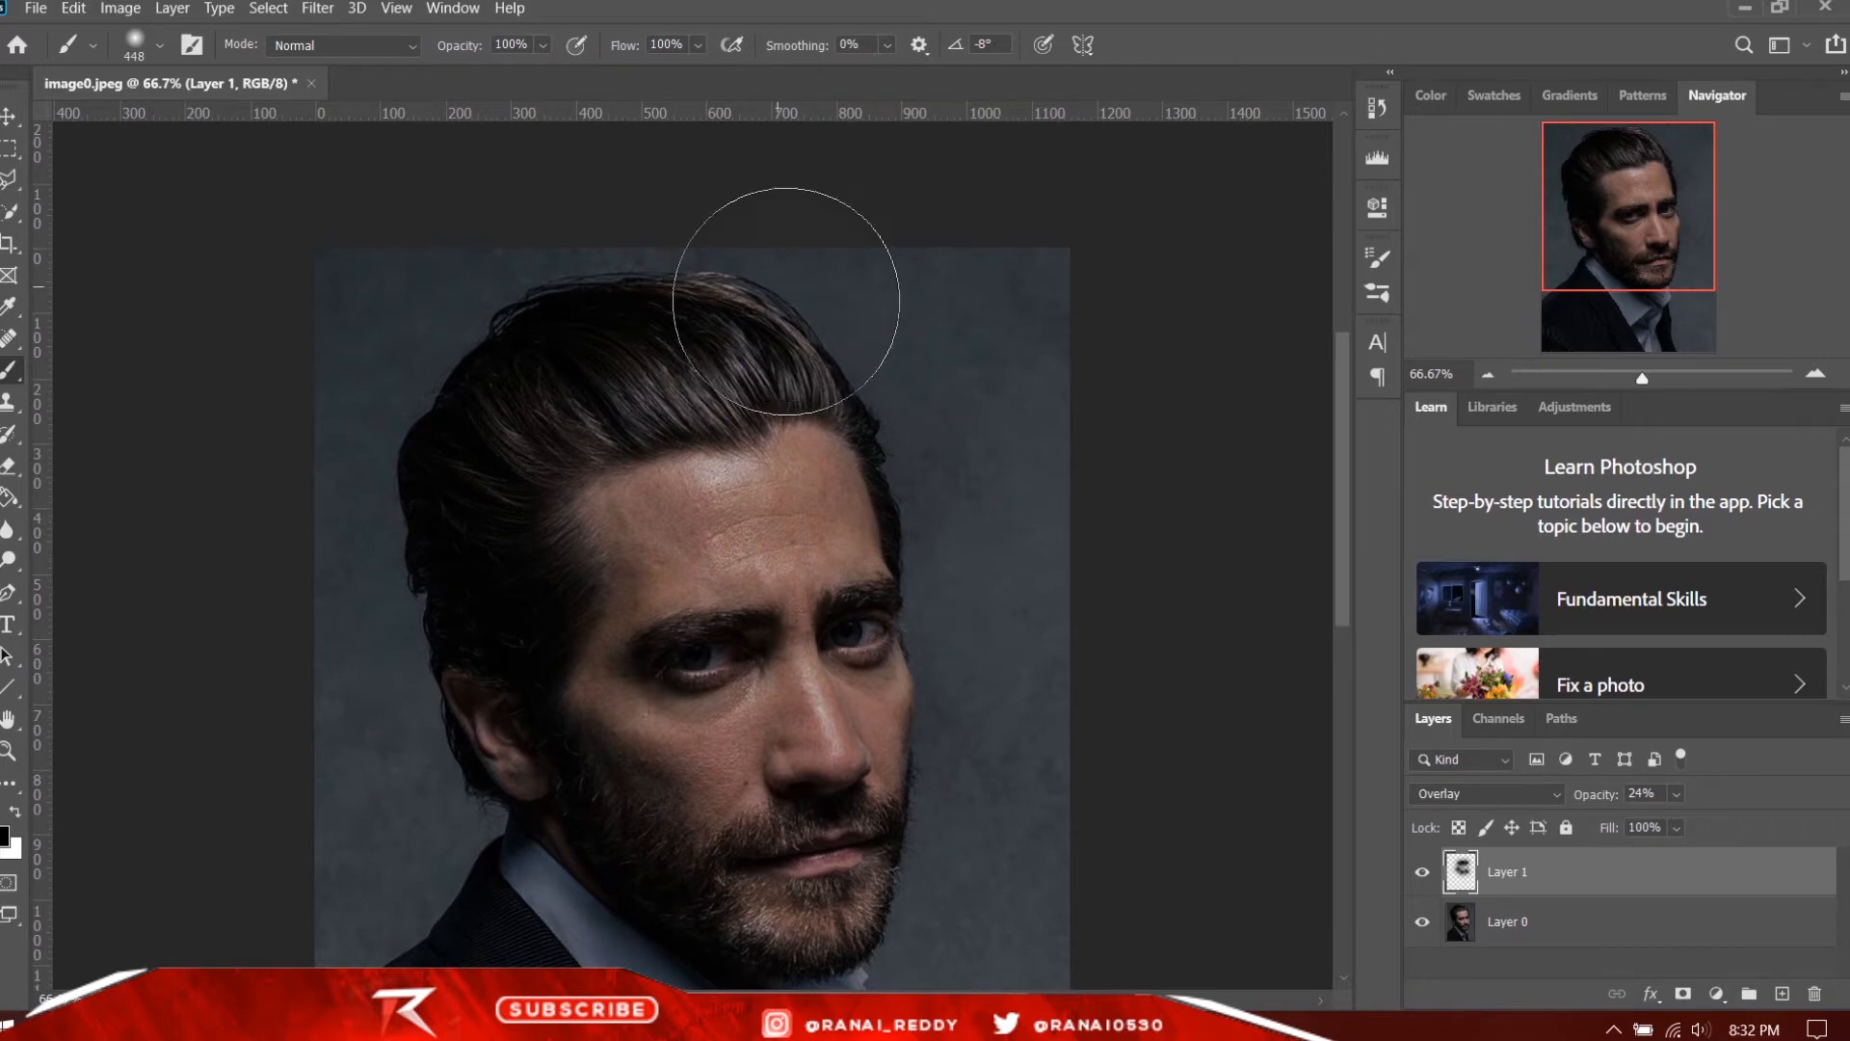
left_click(1524, 788)
left_click(1444, 691)
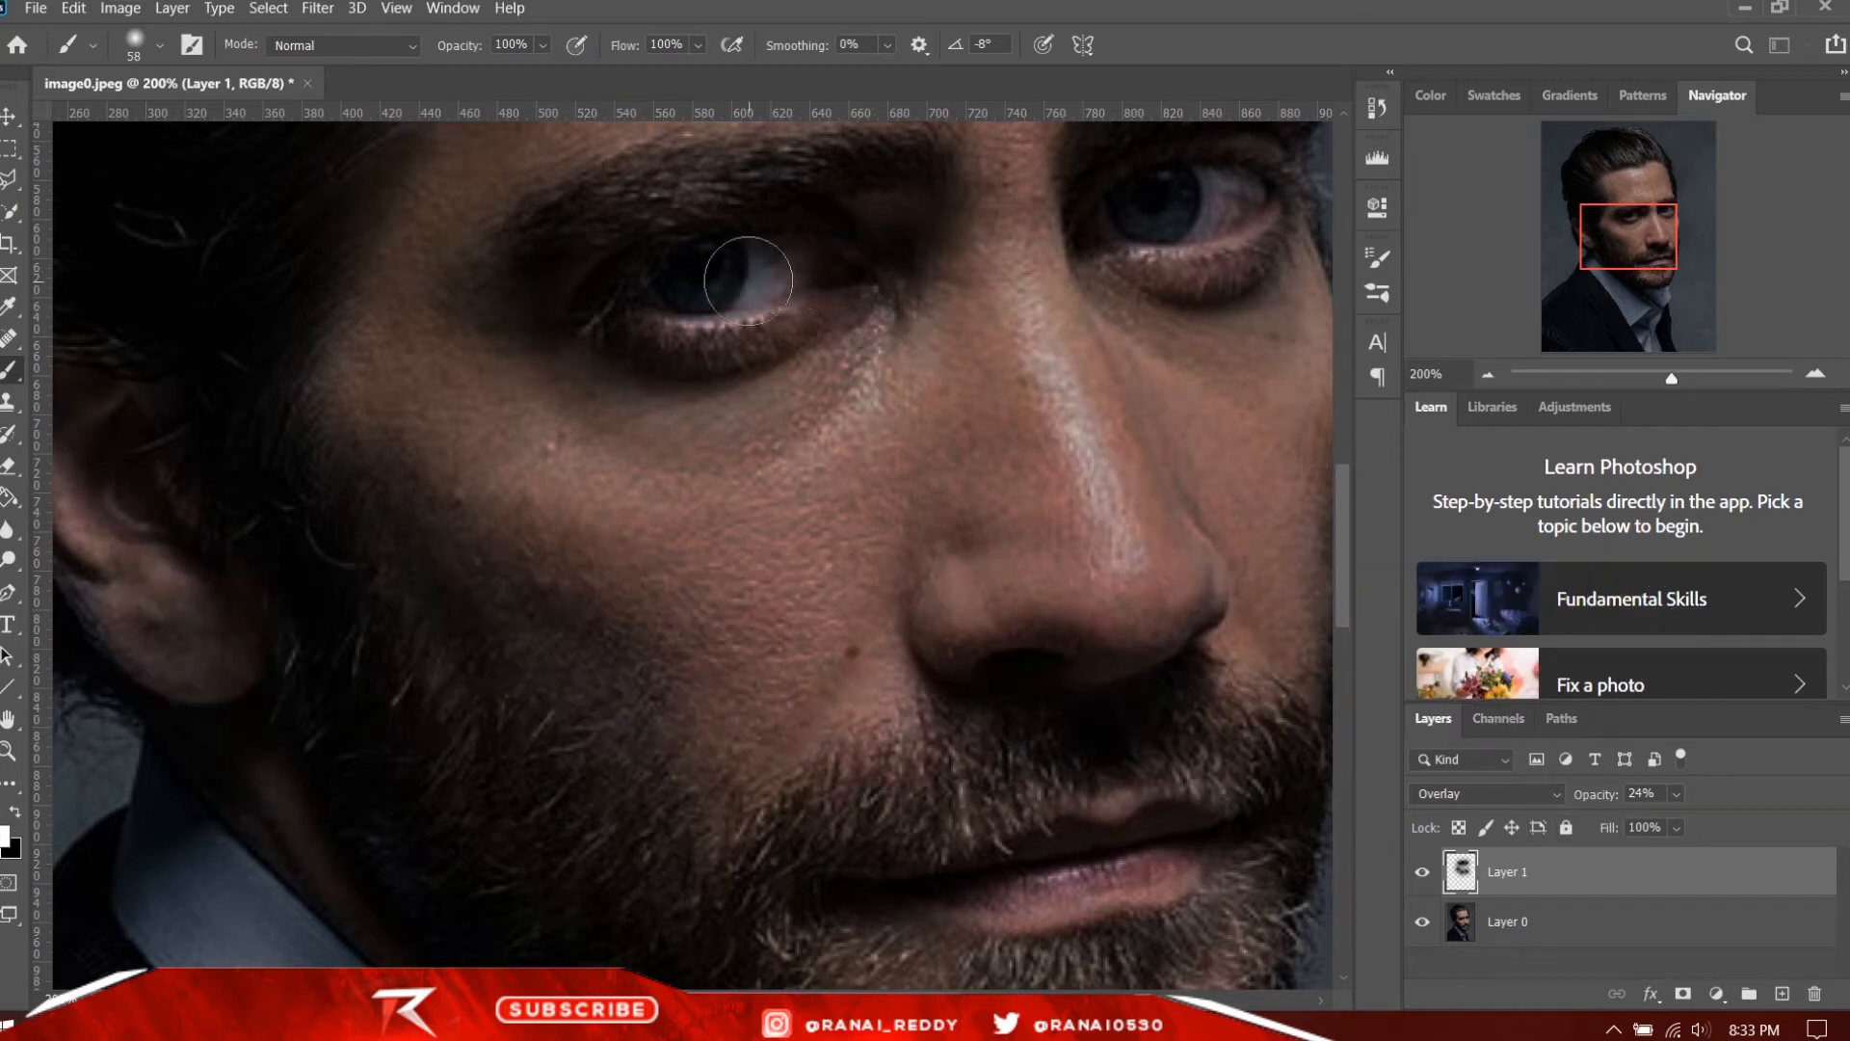
mouse_move(718, 278)
left_mouse_down()
mouse_move(698, 277)
mouse_move(780, 278)
left_mouse_up()
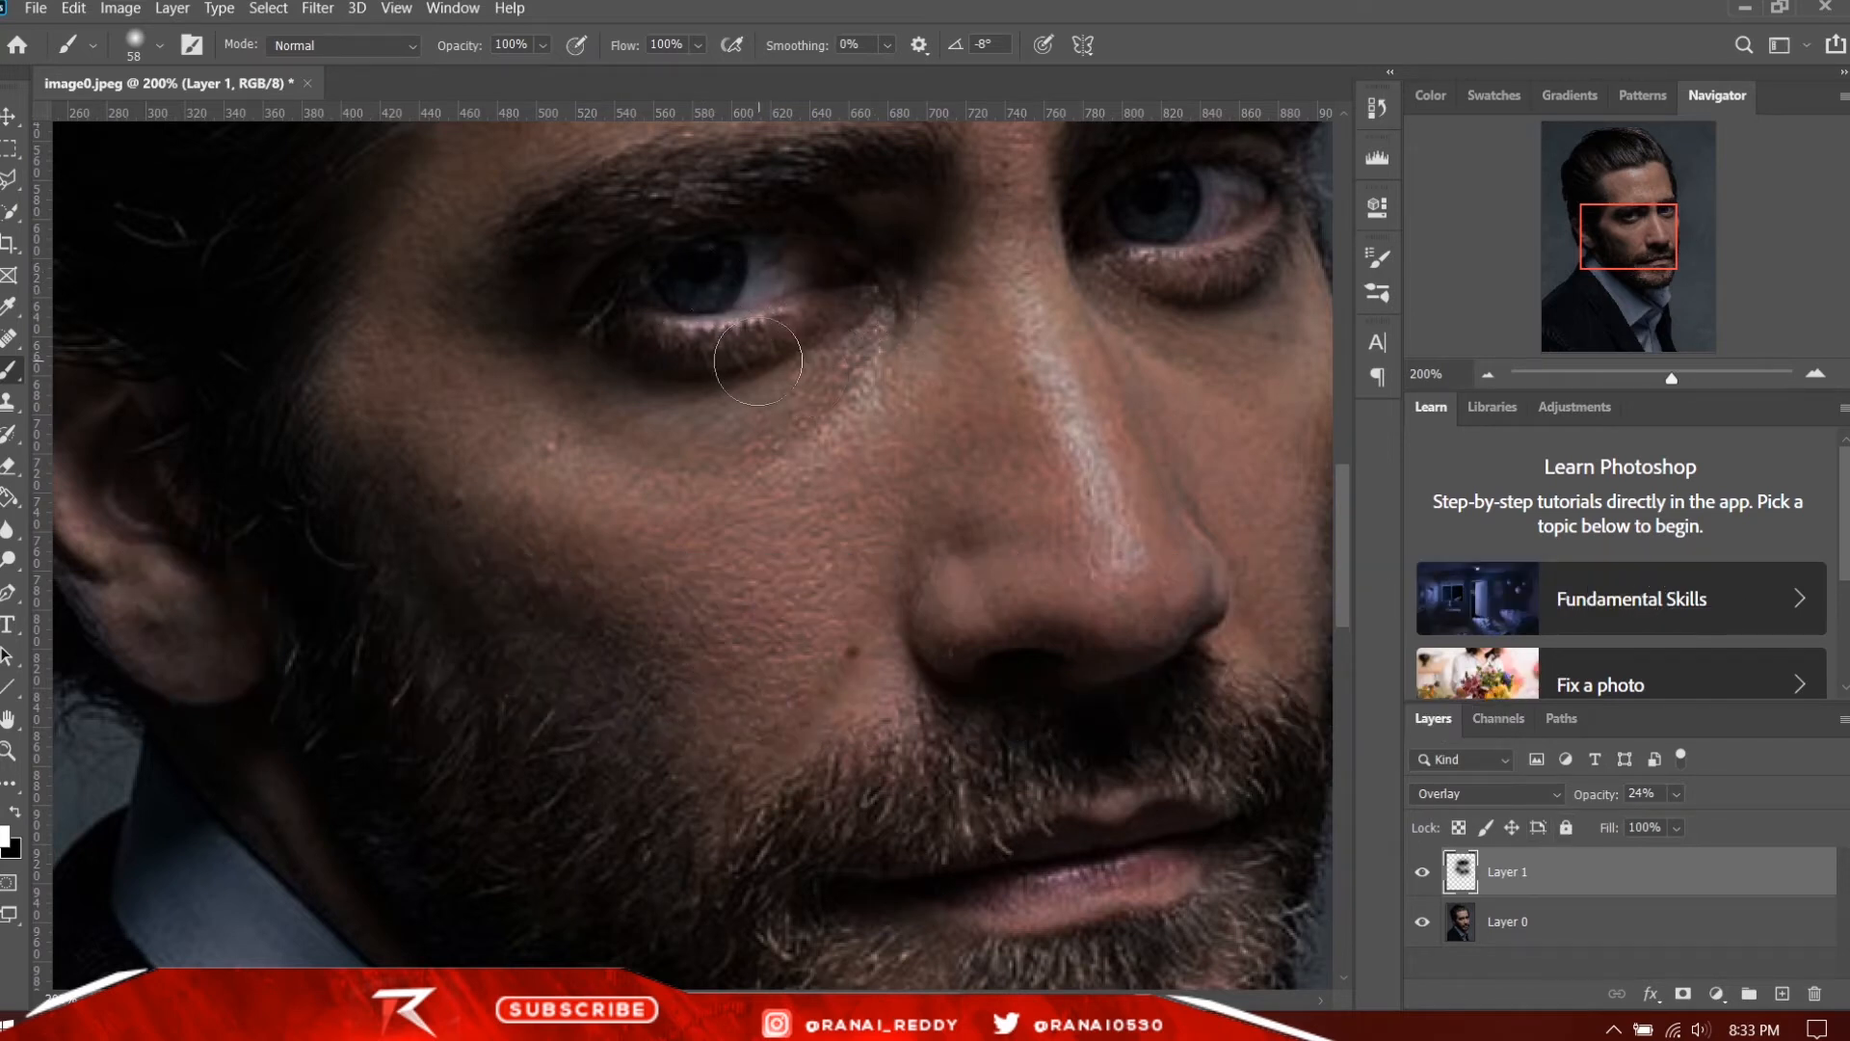
left_click_drag(758, 361, 780, 377)
Step: Add another empty layer on top and paint the nearer eye white with the 58 px soft brush
key("shift+alt+n")
left_click(1783, 995)
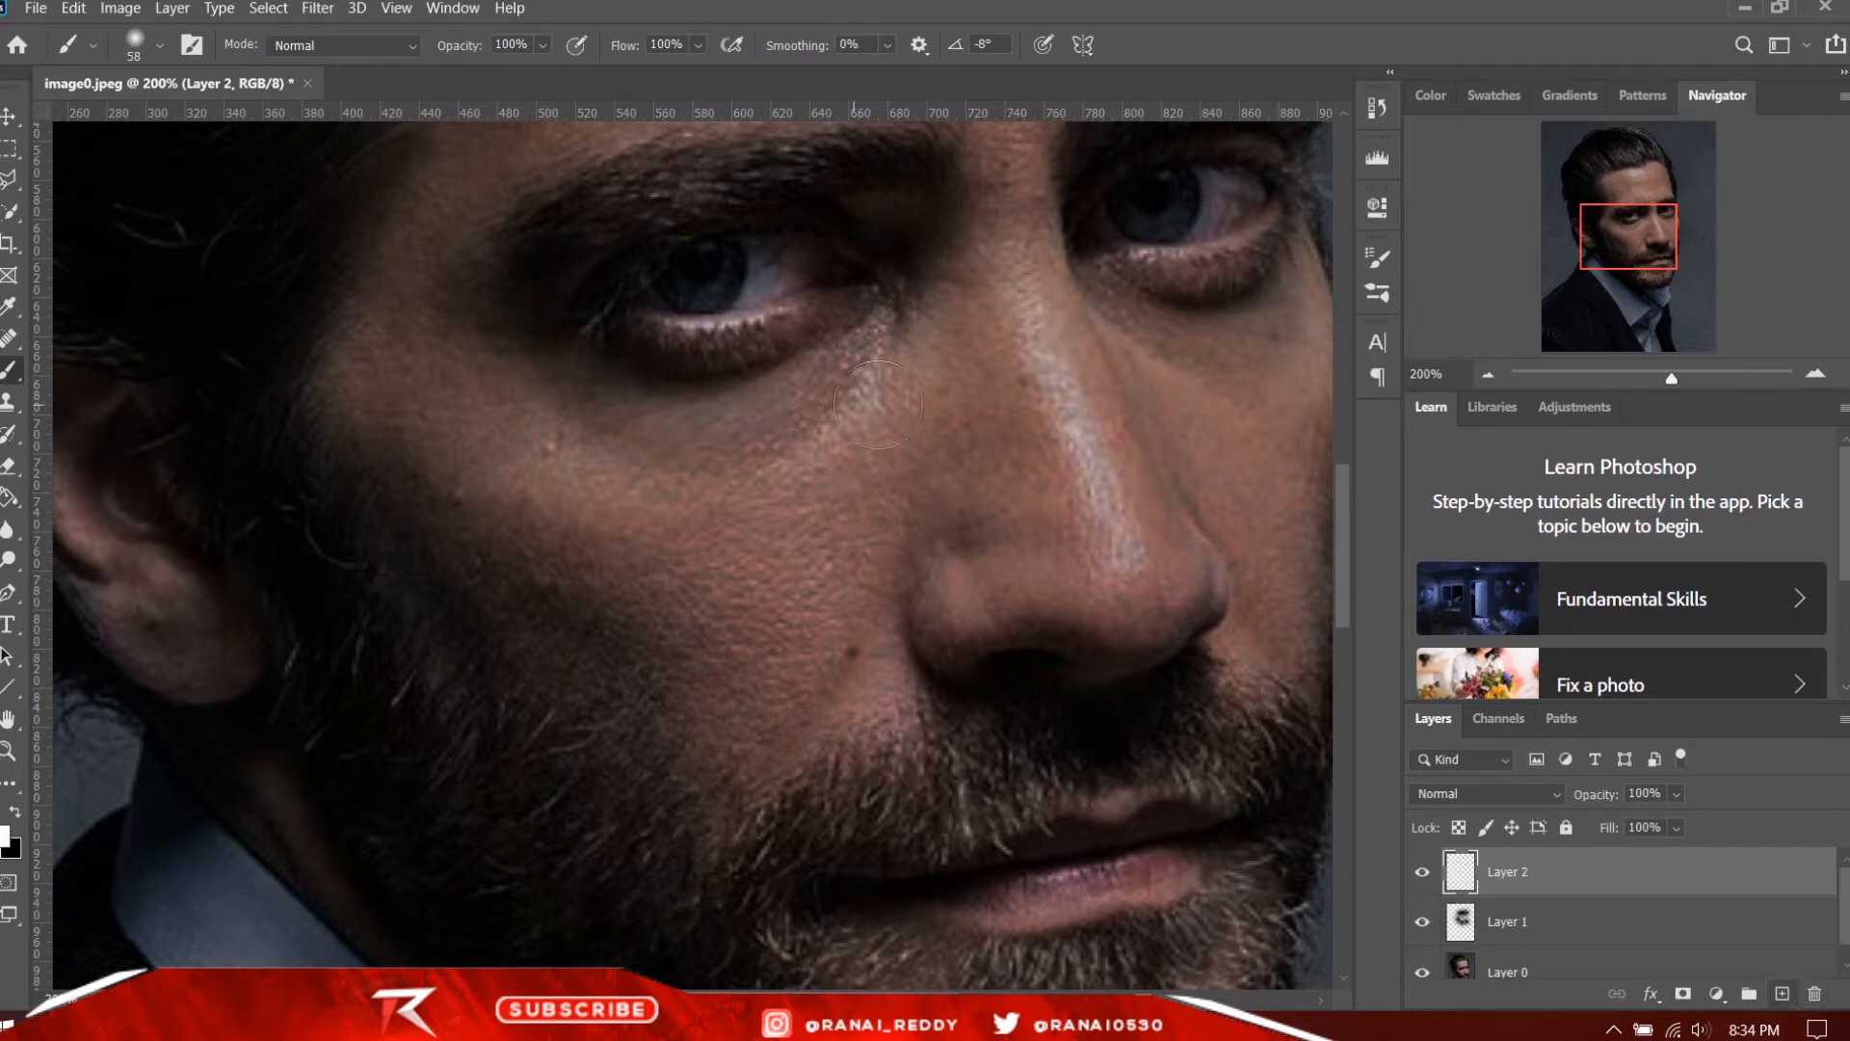
mouse_move(771, 289)
left_mouse_down()
mouse_move(757, 256)
mouse_move(743, 269)
mouse_move(800, 285)
left_mouse_up()
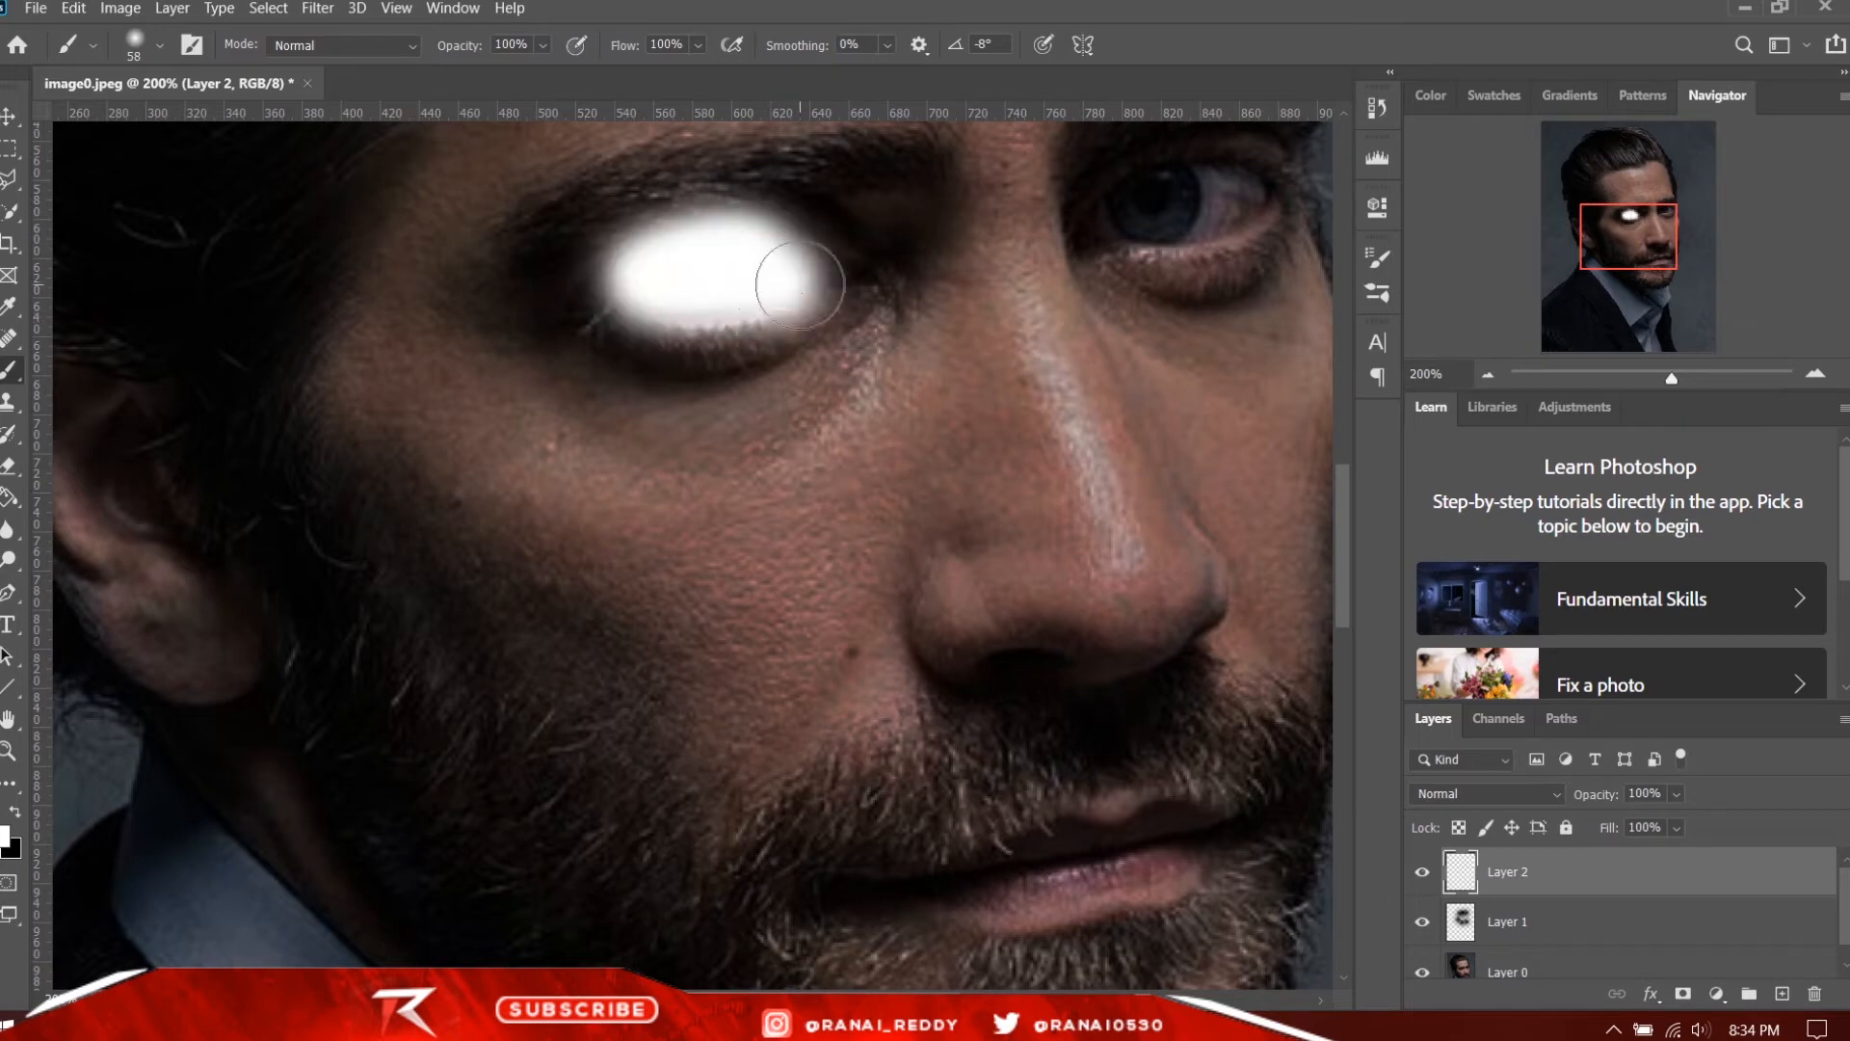
Step: Set the white eye layer's blend mode to Overlay and its opacity to 34%
left_click(1513, 796)
left_click(1442, 690)
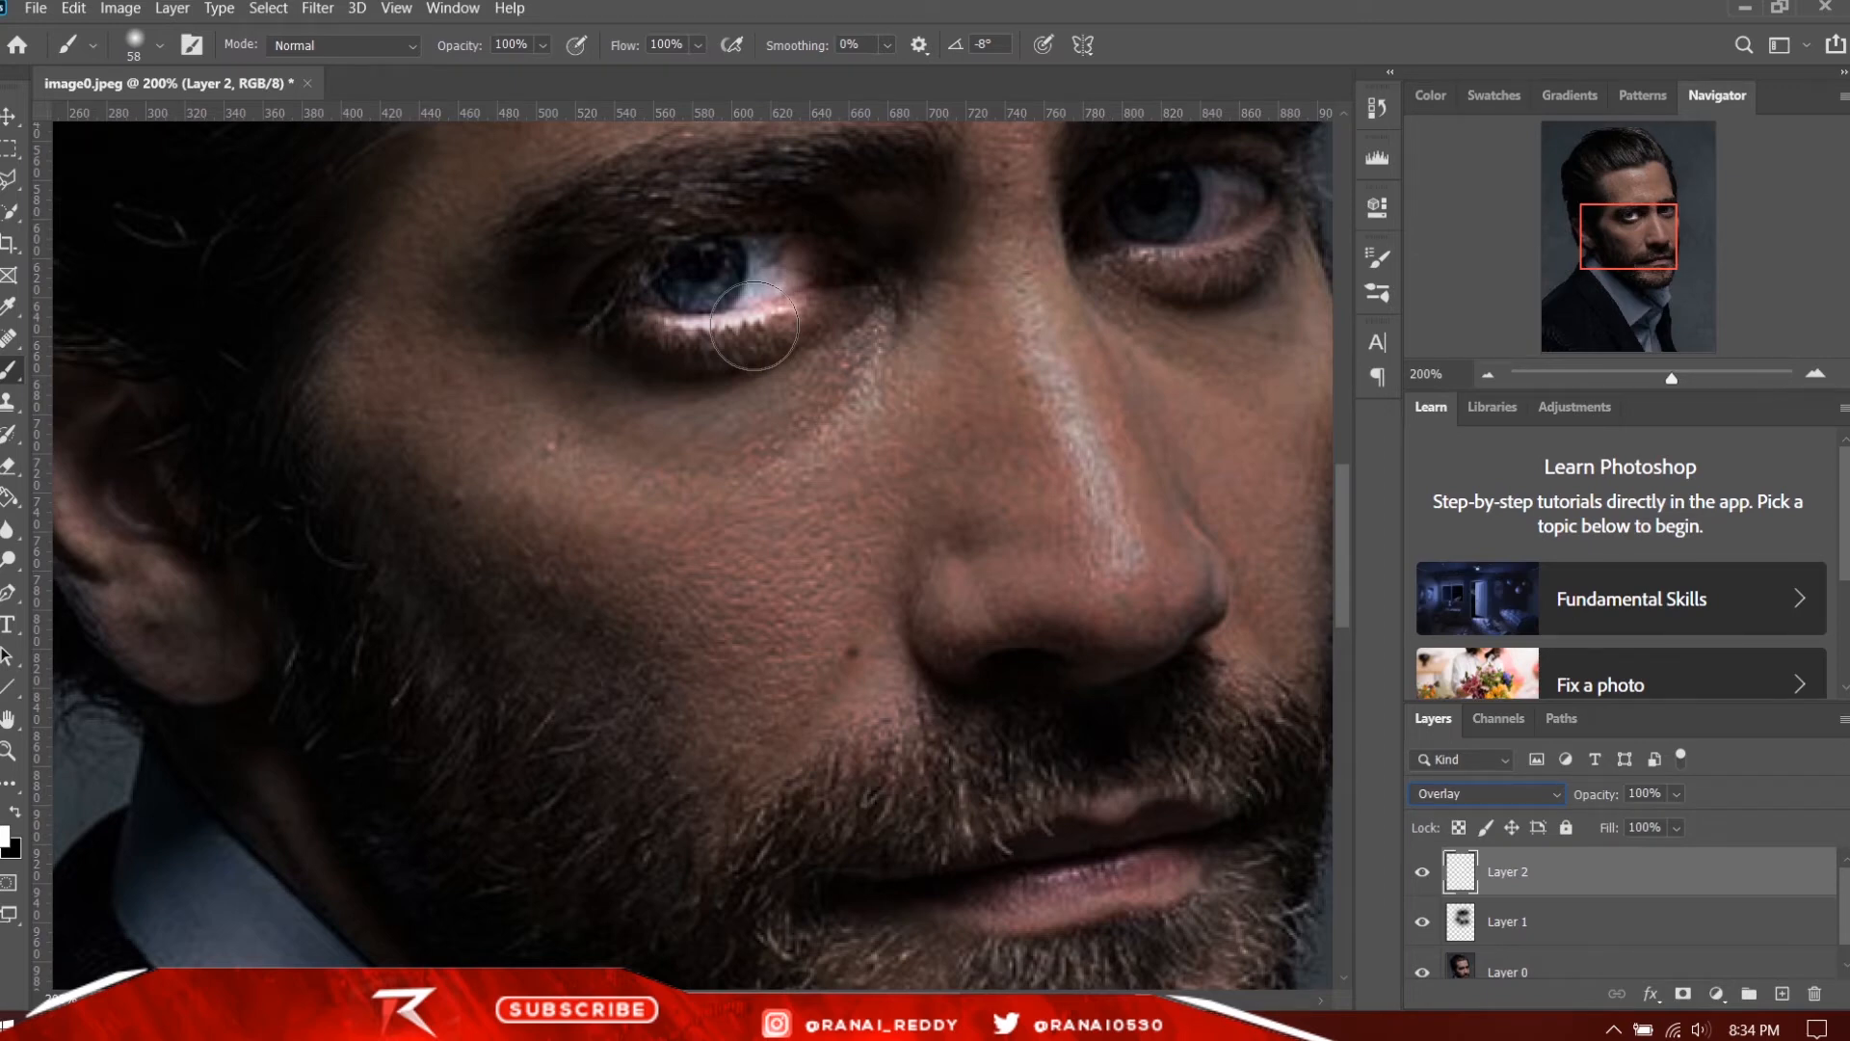
key("ctrl+0")
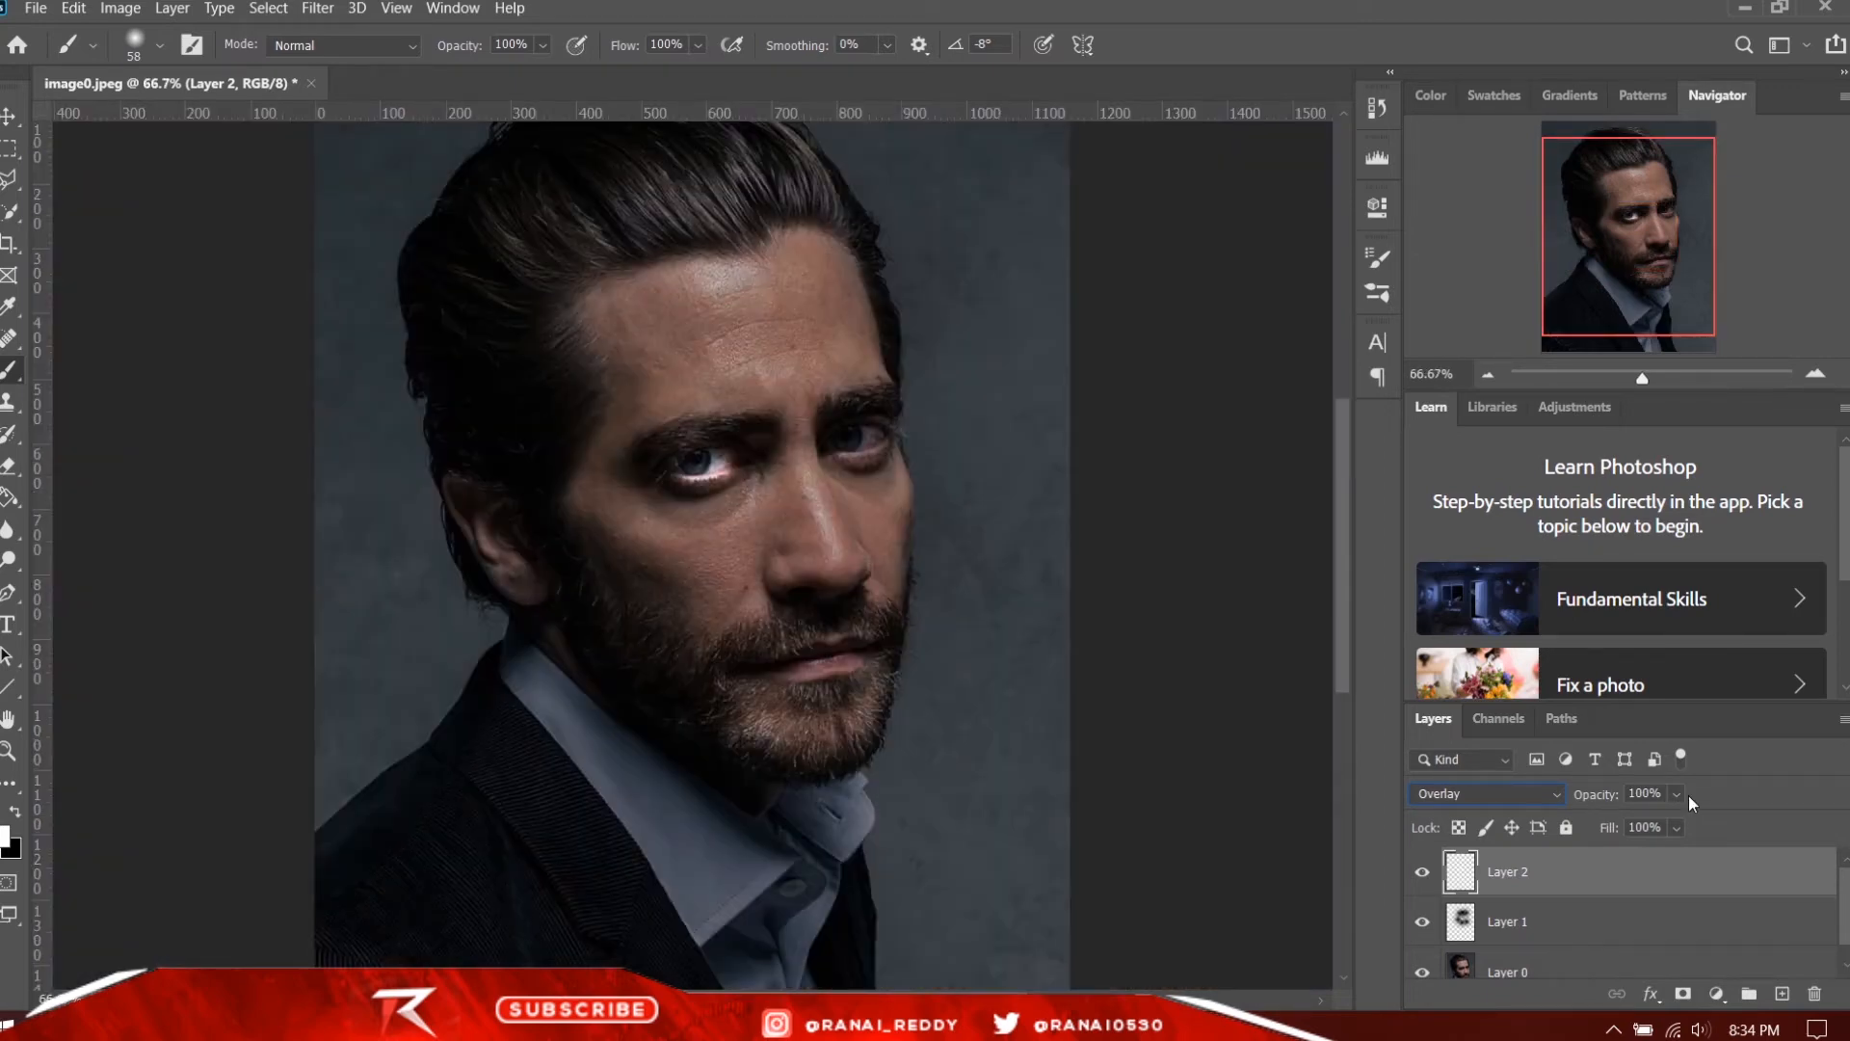
left_click_drag(1648, 818, 1628, 818)
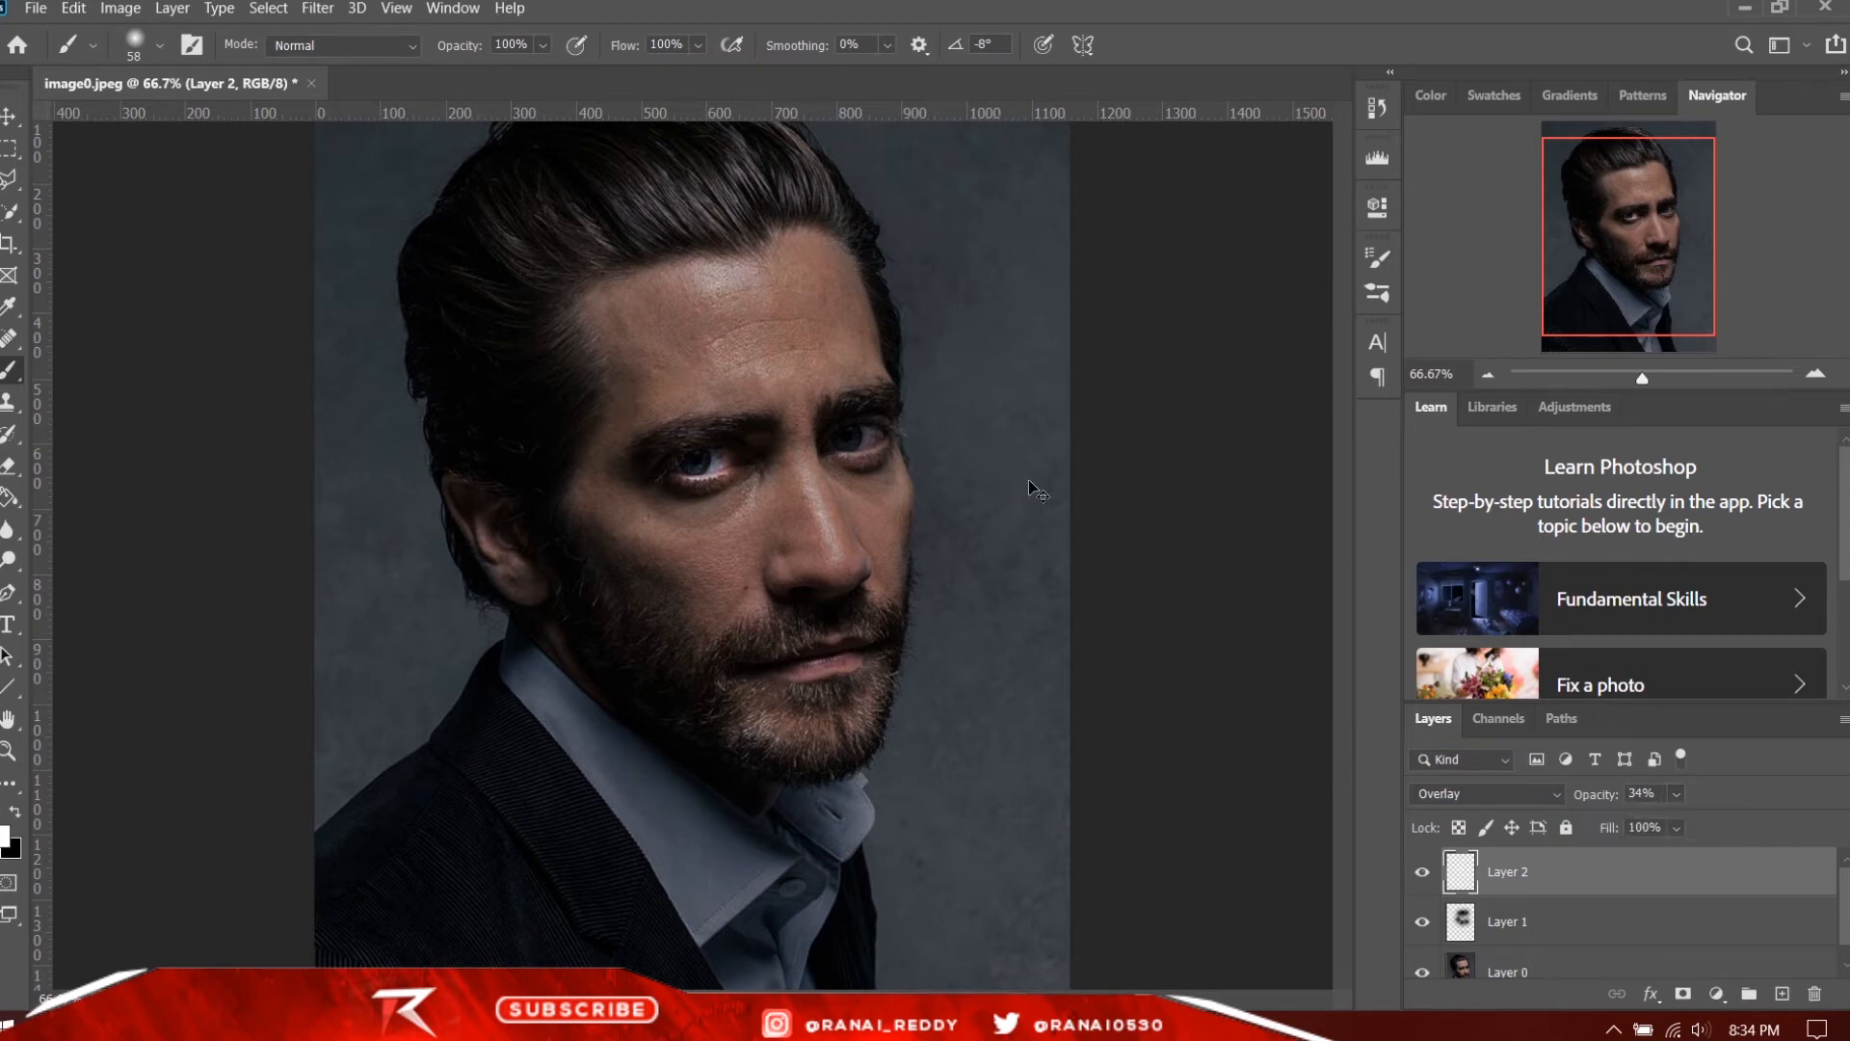
Step: Examine the brightened eye and the darkened face at several magnifications from 50% to 100%
key("ctrl+minus")
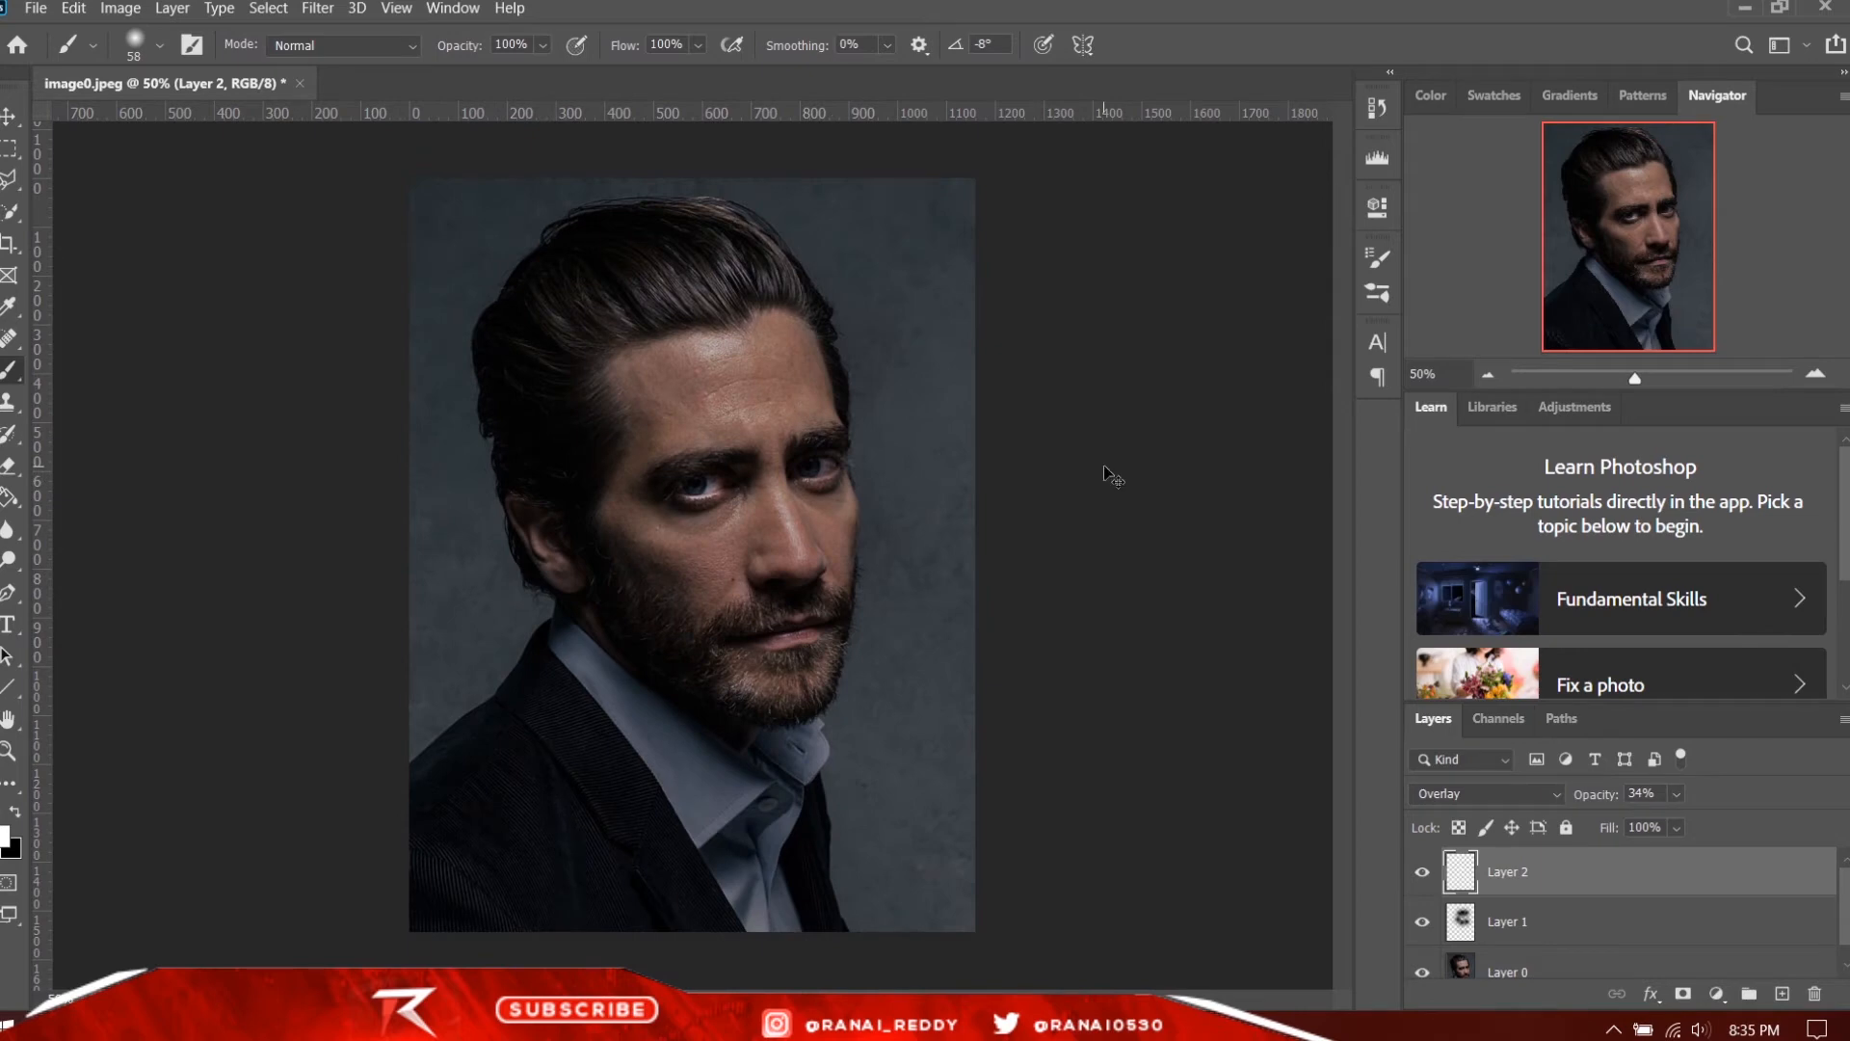
key("ctrl+plus")
key("ctrl+plus")
scroll(1104, 467, "up", 3)
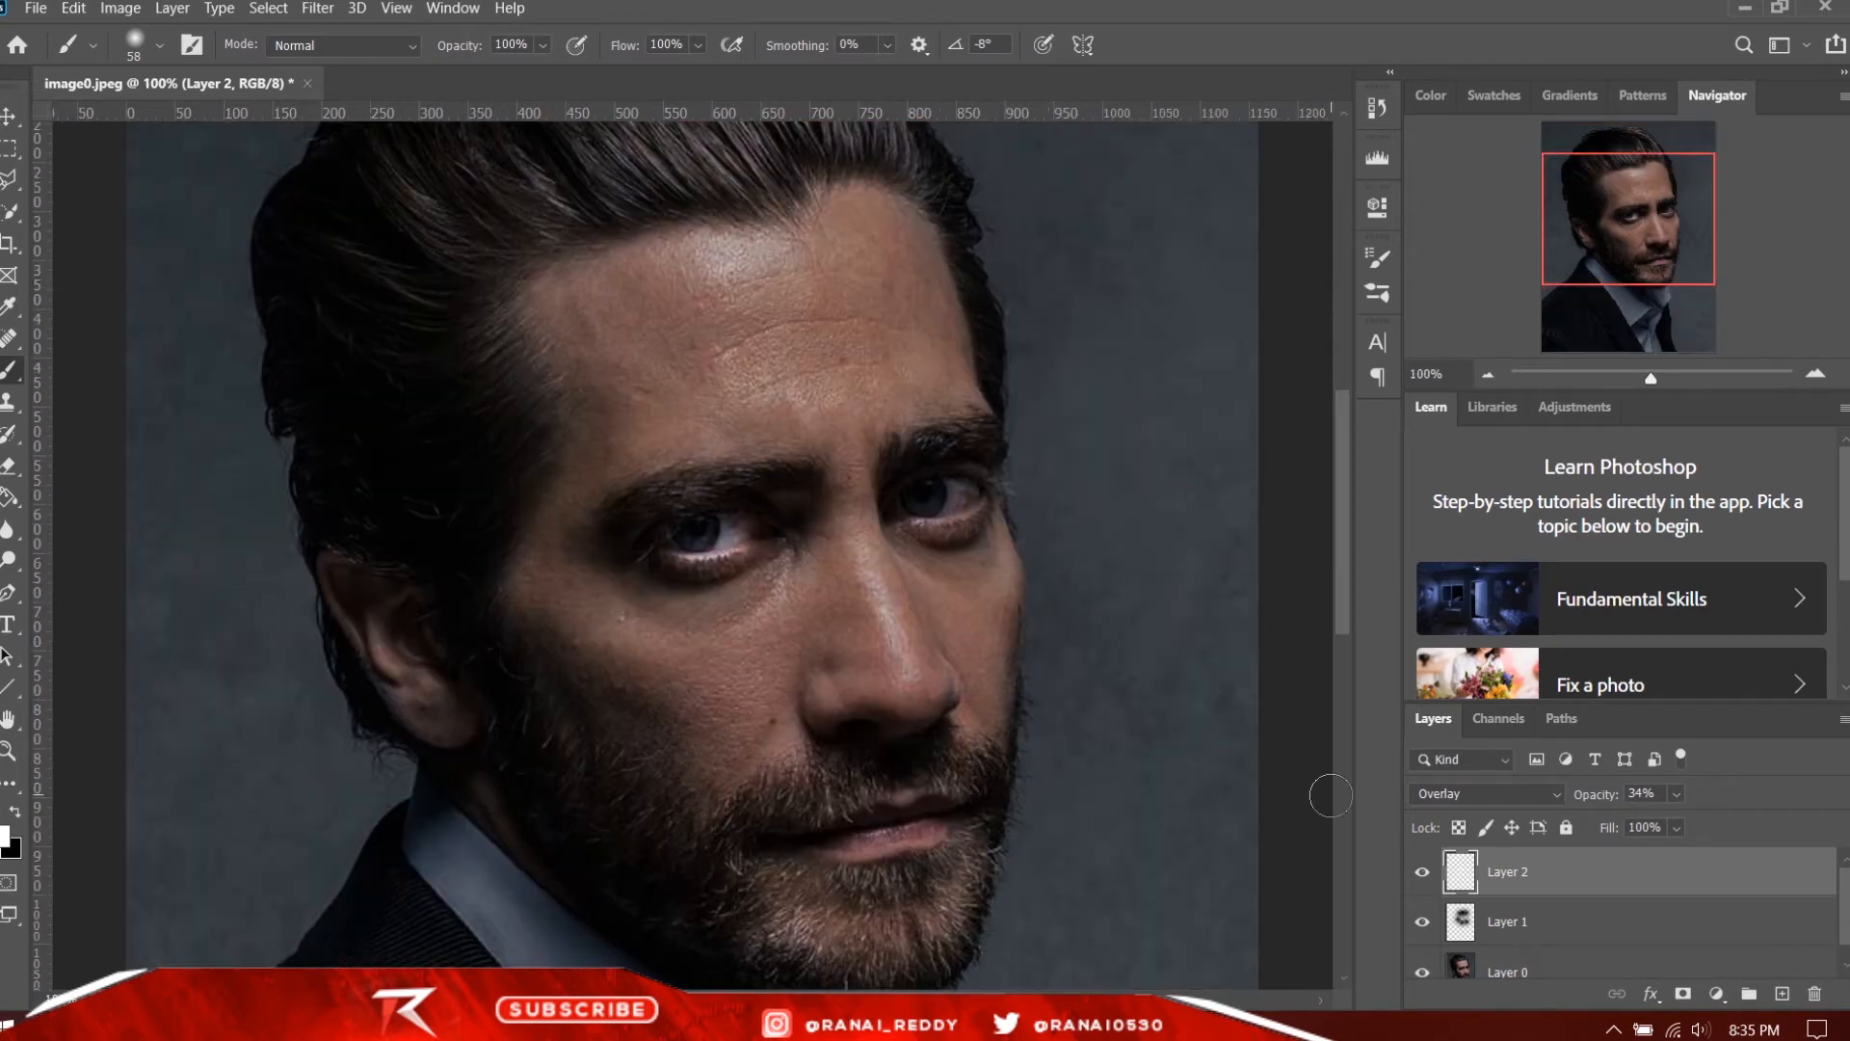
key("ctrl+minus")
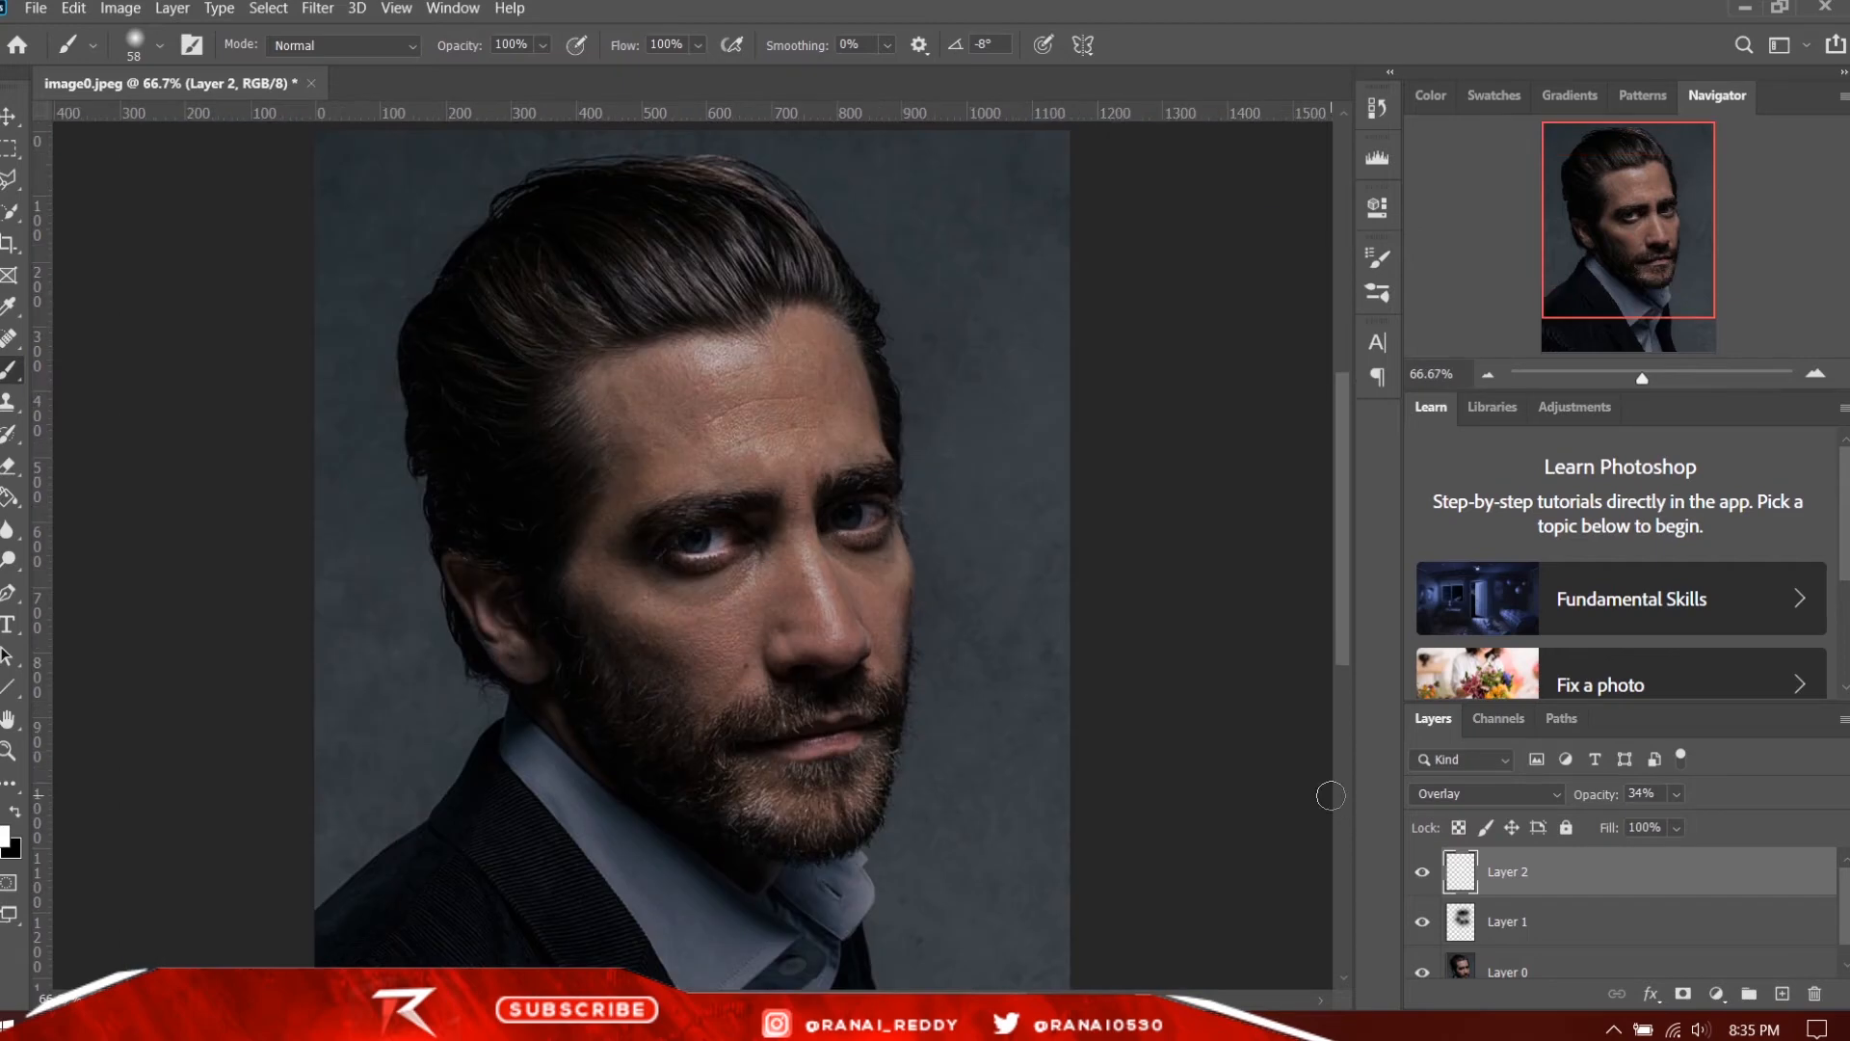
key("ctrl+plus")
key("ctrl+minus")
key("ctrl+minus")
key("ctrl+plus")
scroll(1331, 795, "down", 2)
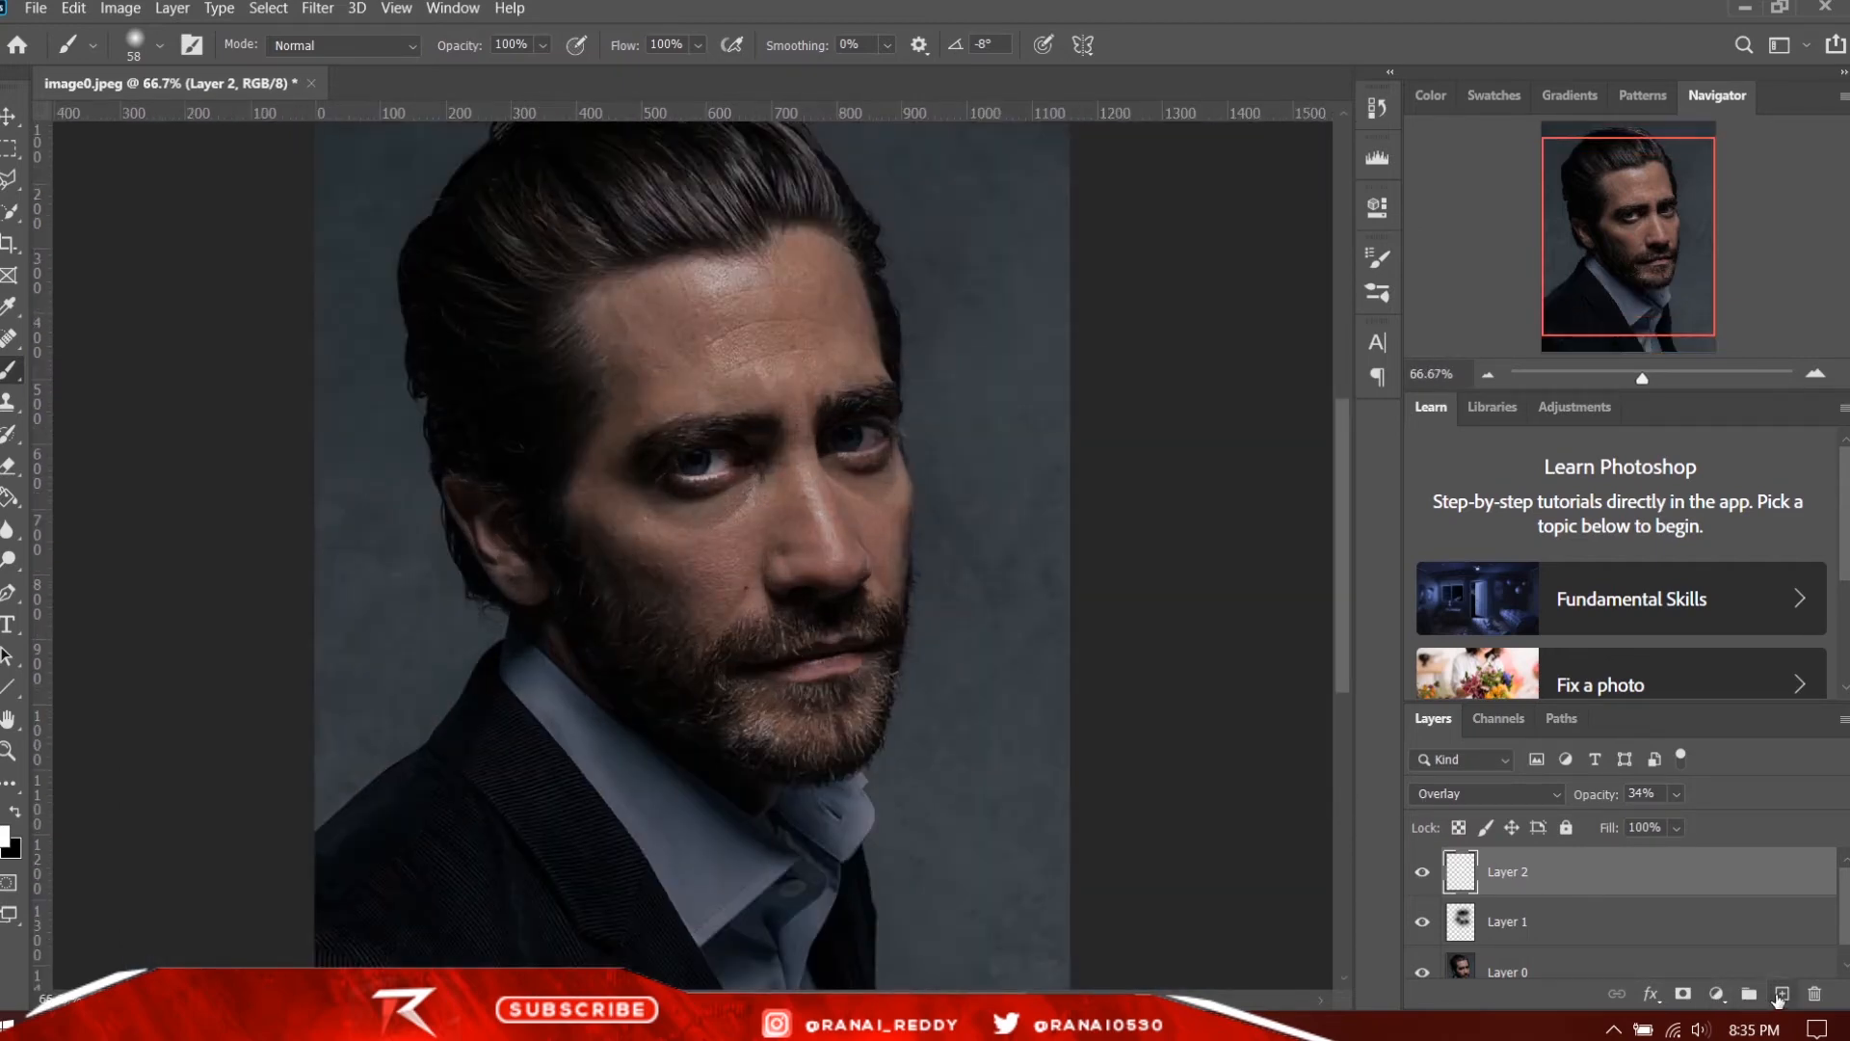
Step: Add an empty layer on top and set up a soft black brush at 293 px
left_click(1781, 993)
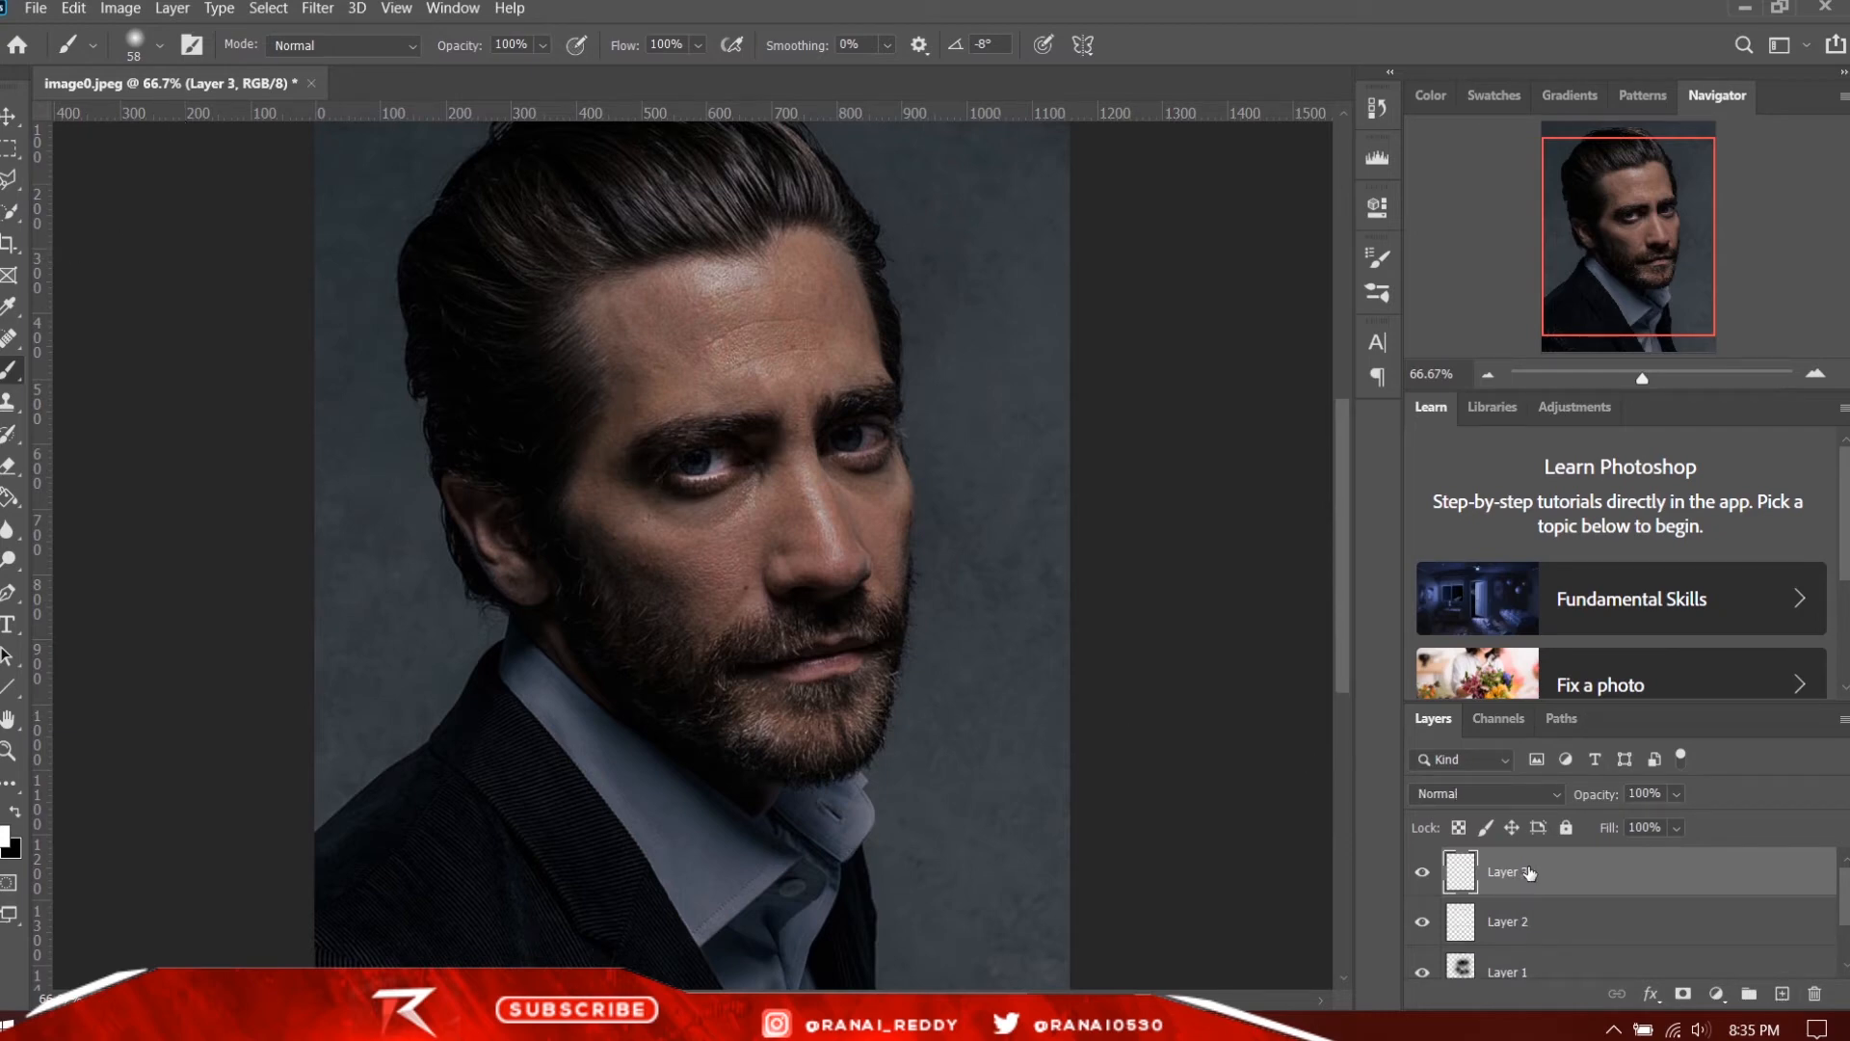
left_click(14, 813)
key("bracketright")
key("bracketright")
key("bracketright")
key("bracketright")
key("bracketright")
left_click_drag(880, 479, 917, 482)
left_click_drag(914, 475, 933, 471)
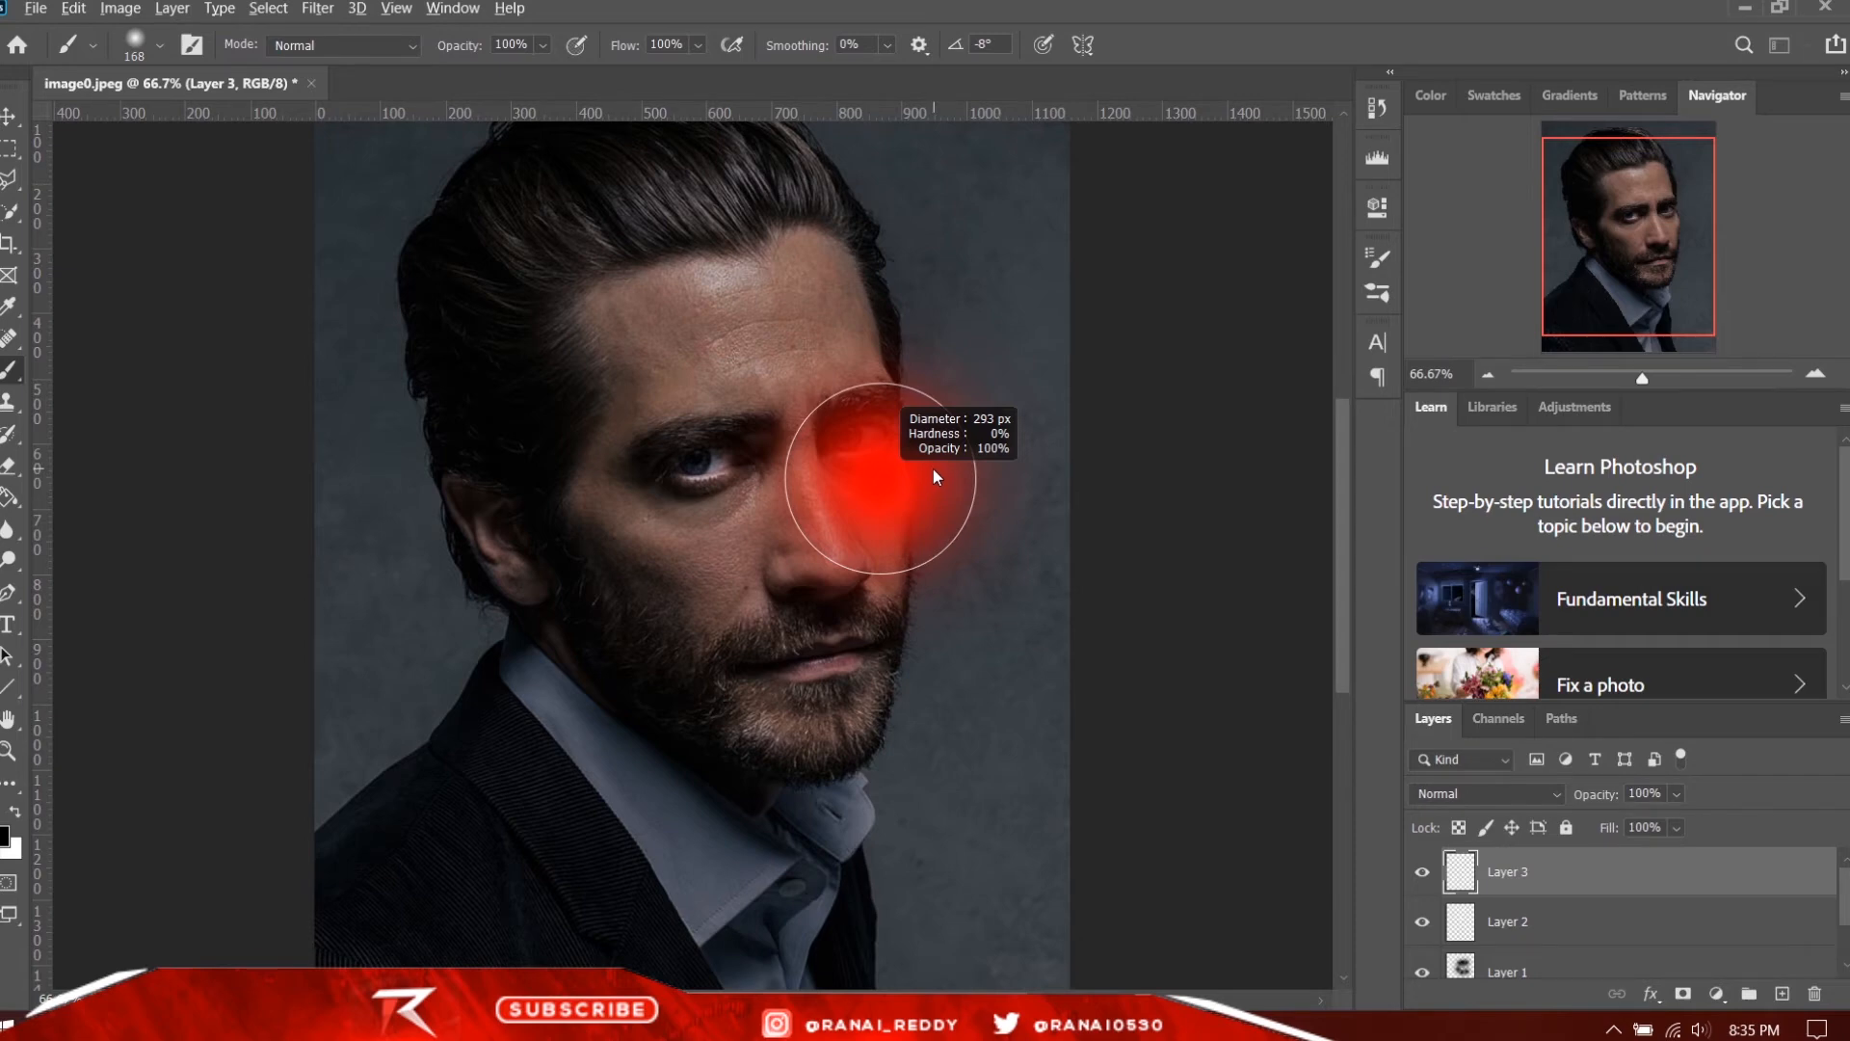
left_click_drag(933, 471, 933, 468)
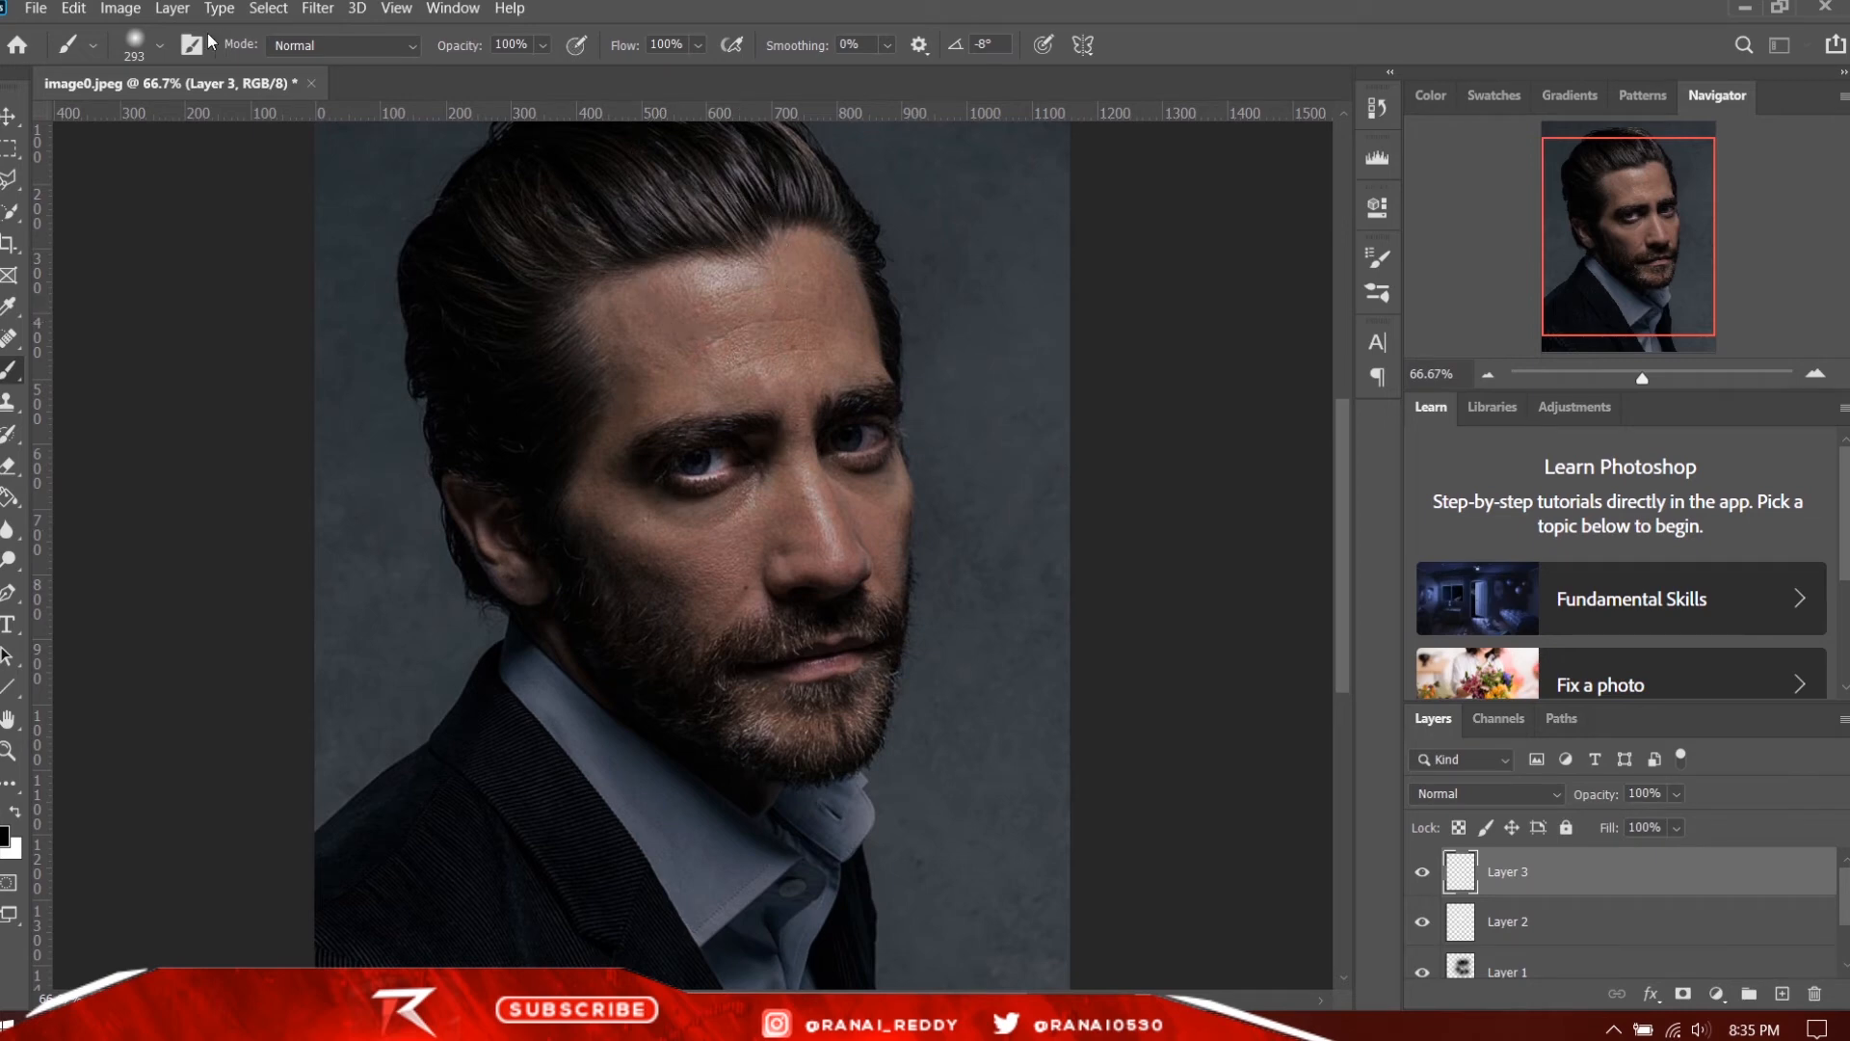
Step: Paint a black shadow down the far side of the face, from the forehead to the beard
scroll(925, 463, "up", 5)
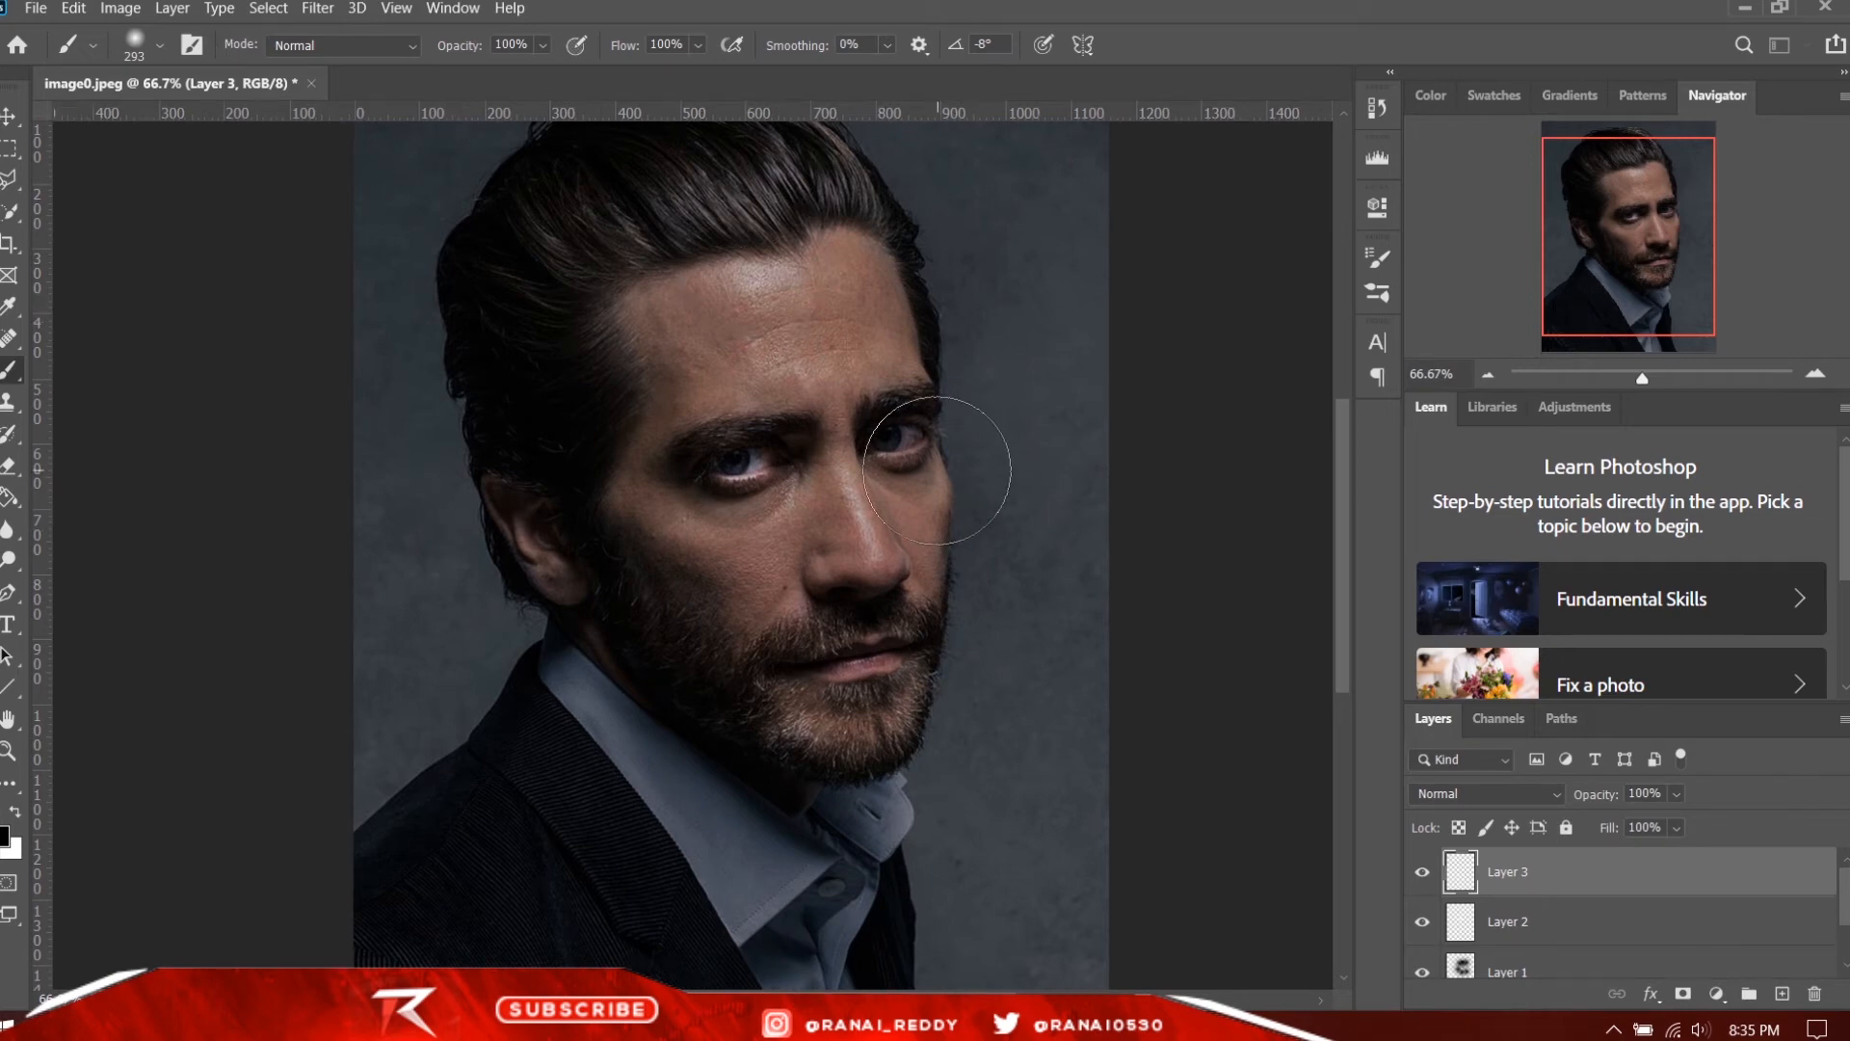
scroll(936, 470, "up", 1)
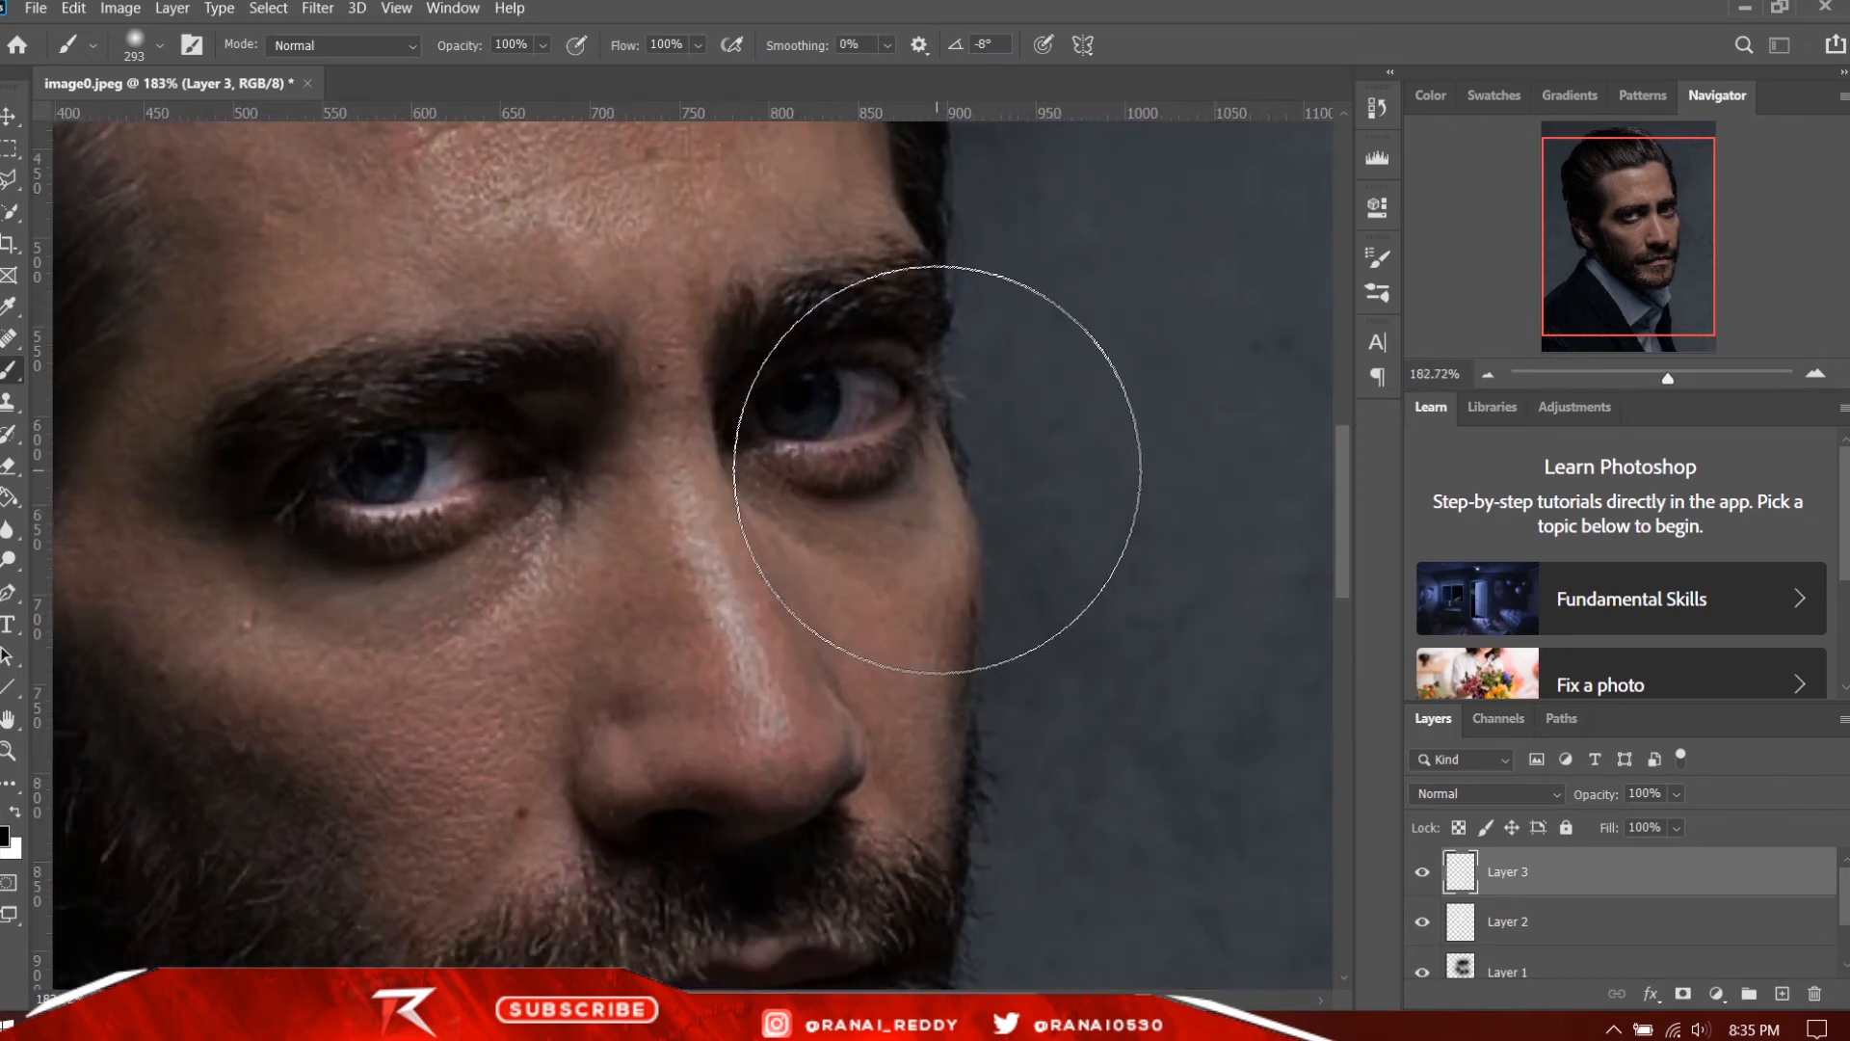
scroll(954, 539, "up", 1)
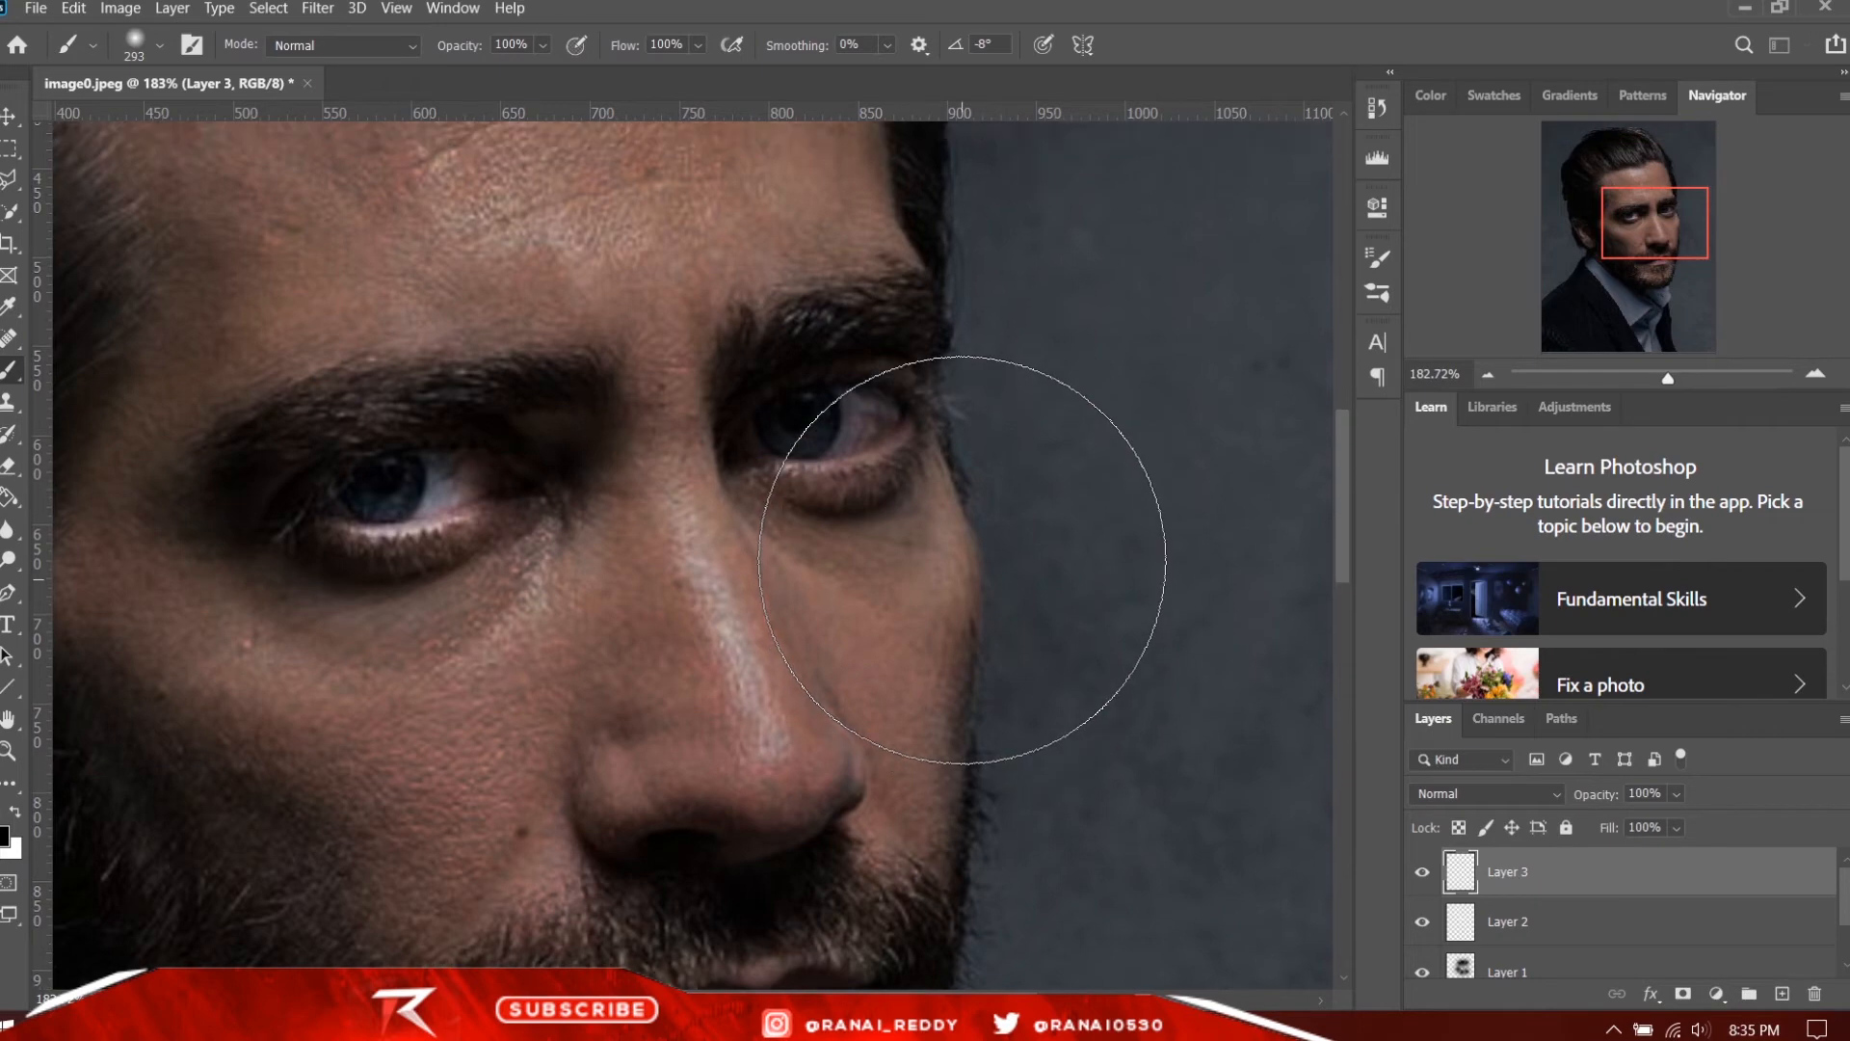
scroll(962, 559, "up", 5)
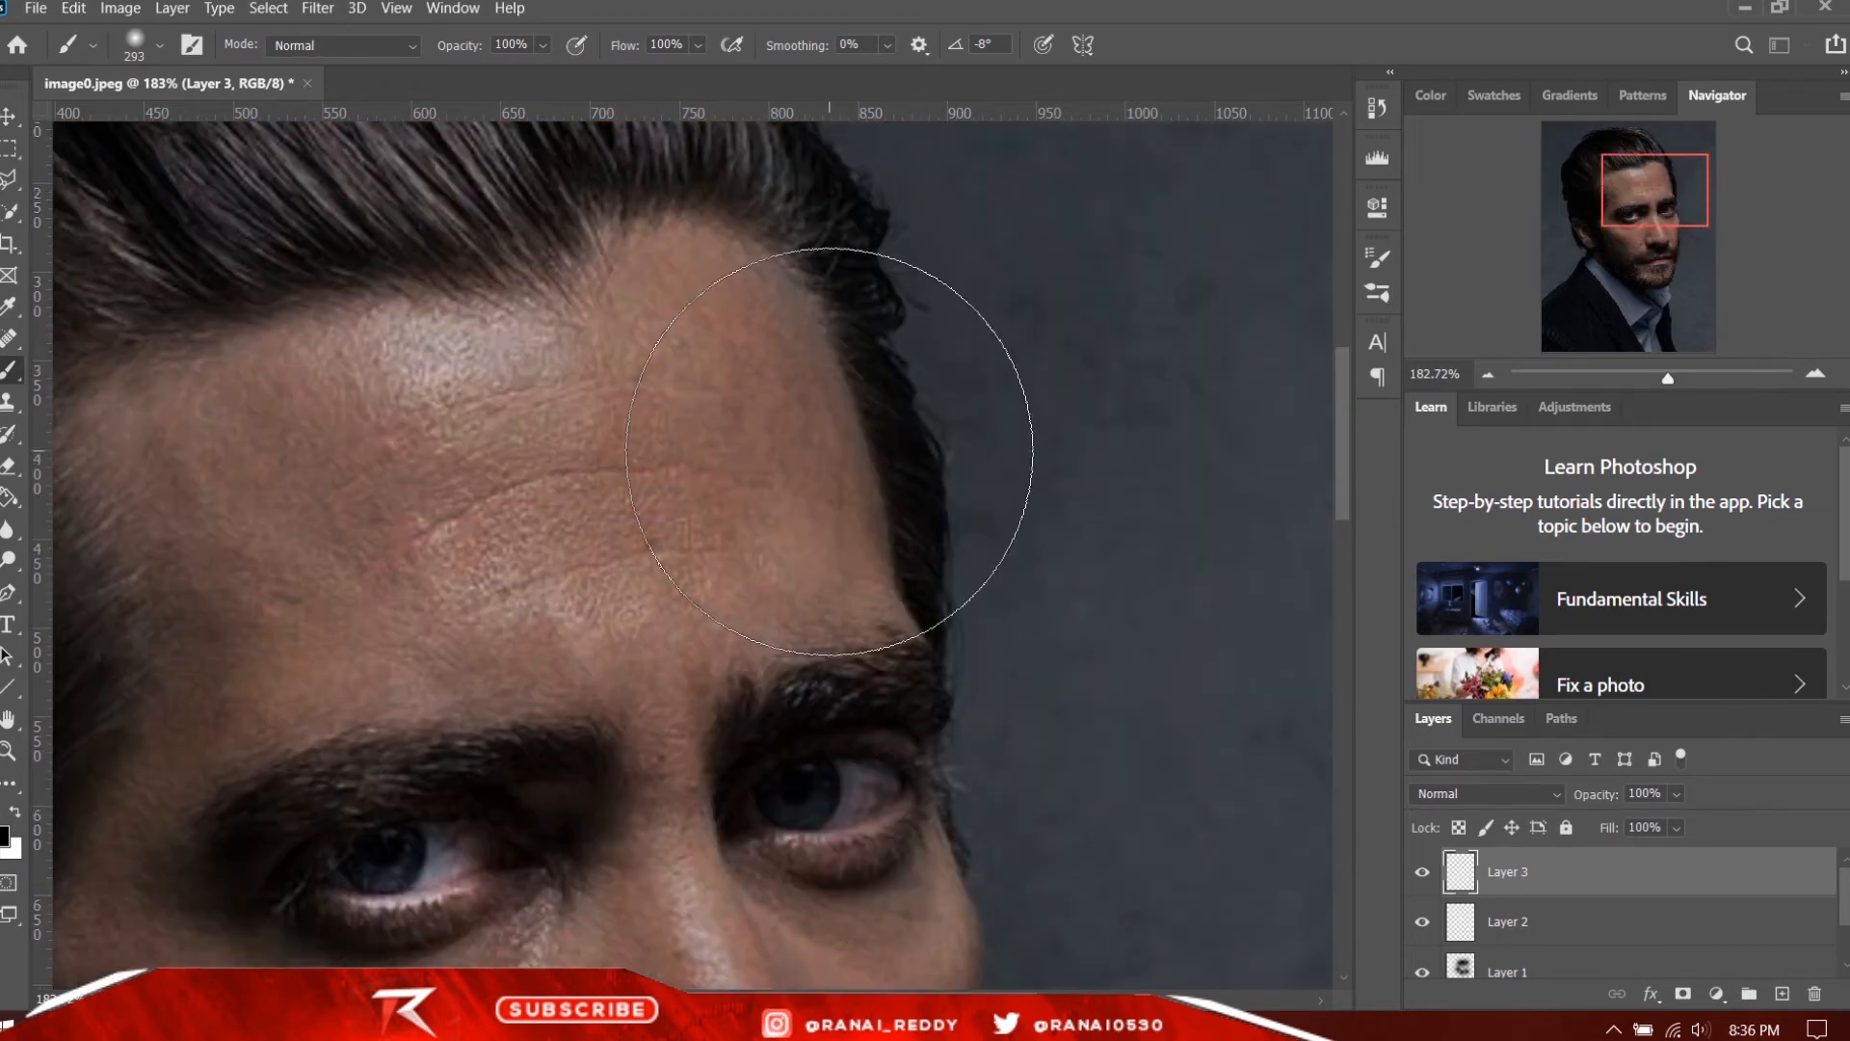
scroll(830, 451, "down", 3)
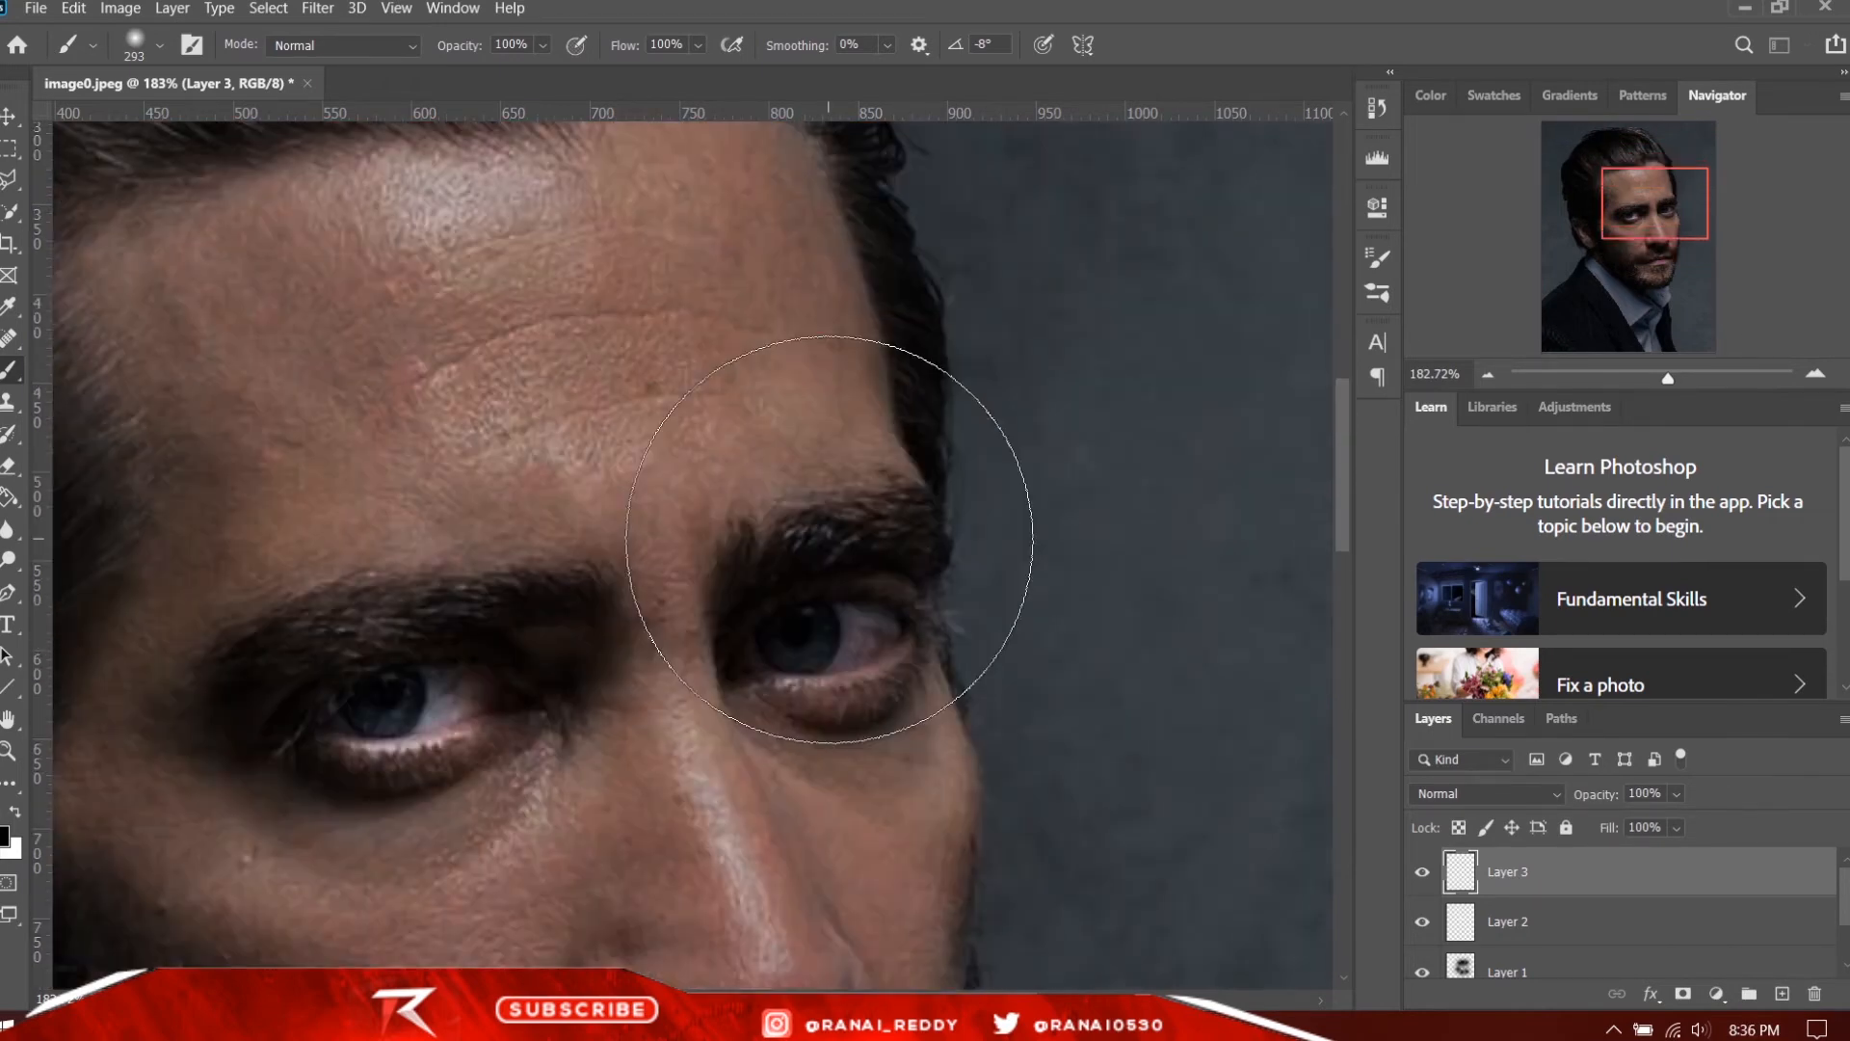
scroll(844, 539, "up", 1)
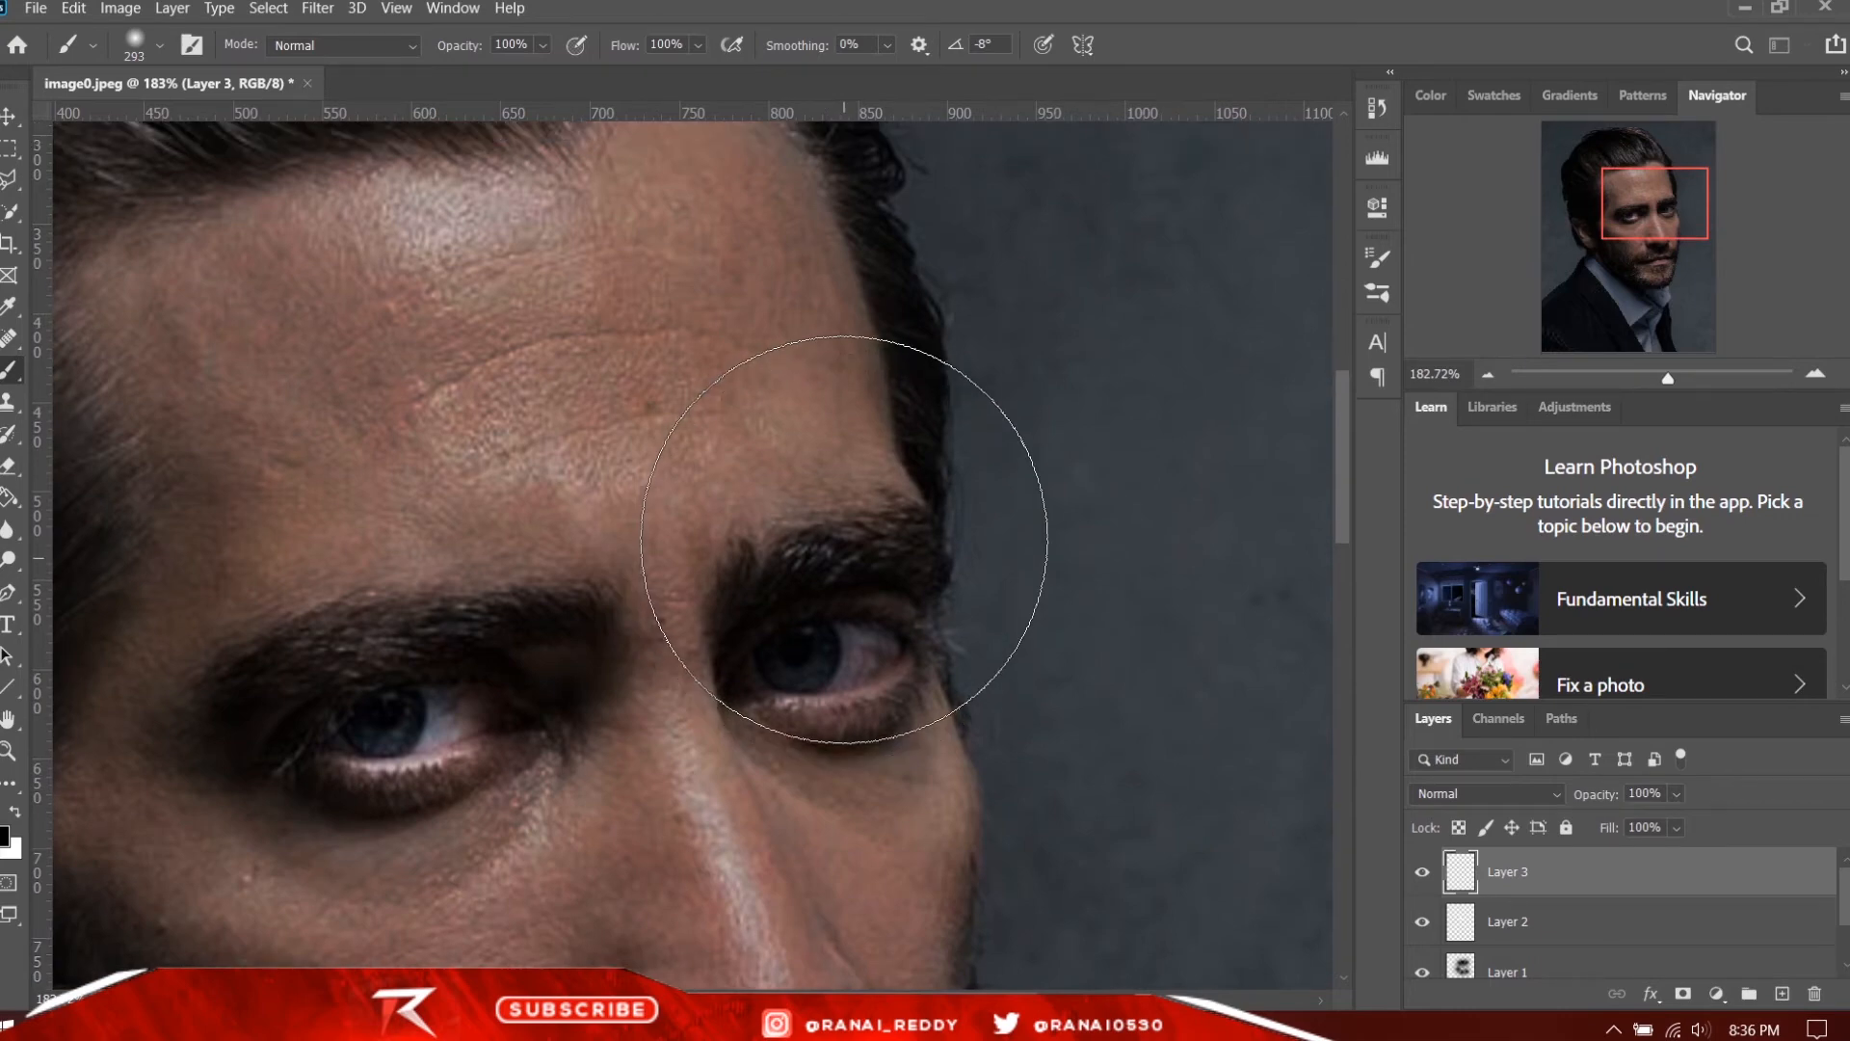
scroll(844, 539, "down", 3)
mouse_move(806, 227)
left_mouse_down()
mouse_move(916, 661)
mouse_move(879, 679)
left_mouse_up()
Step: Lower the opacity of the black face-shadow layer to 73%
key("ctrl+minus")
key("ctrl+minus")
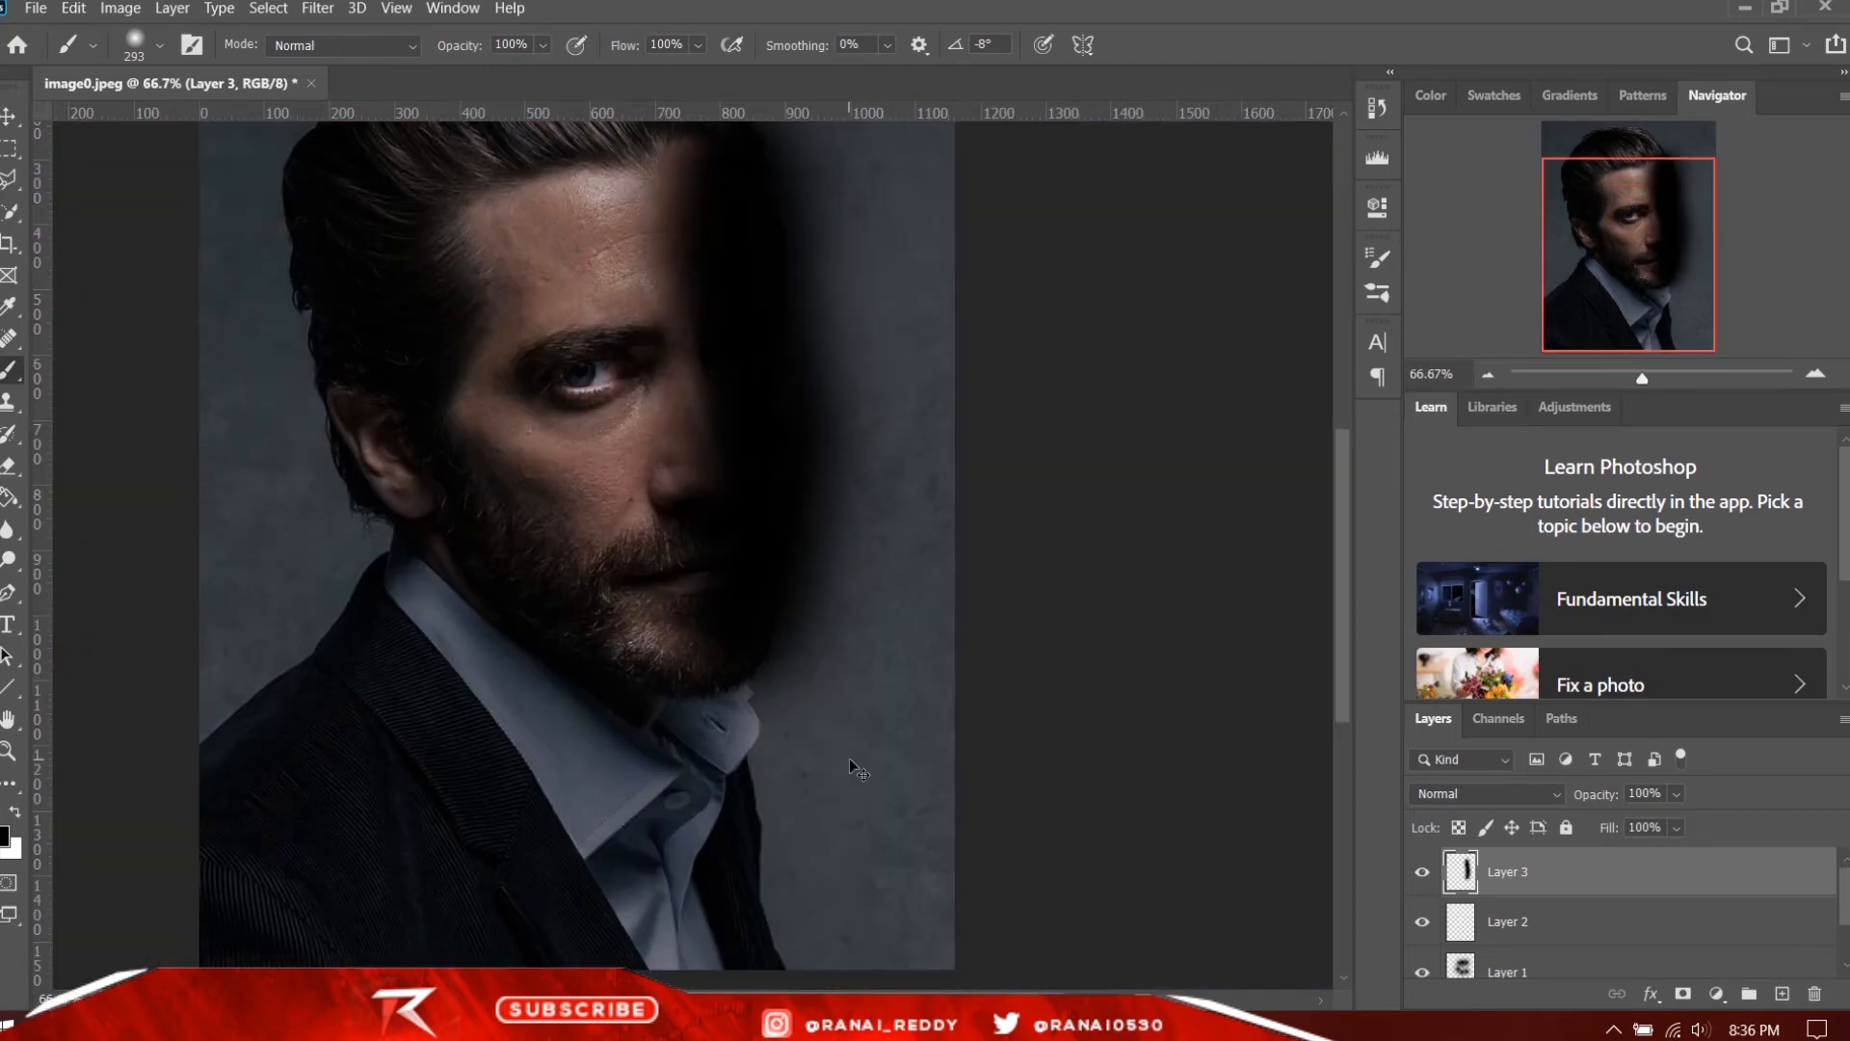
key("ctrl+minus")
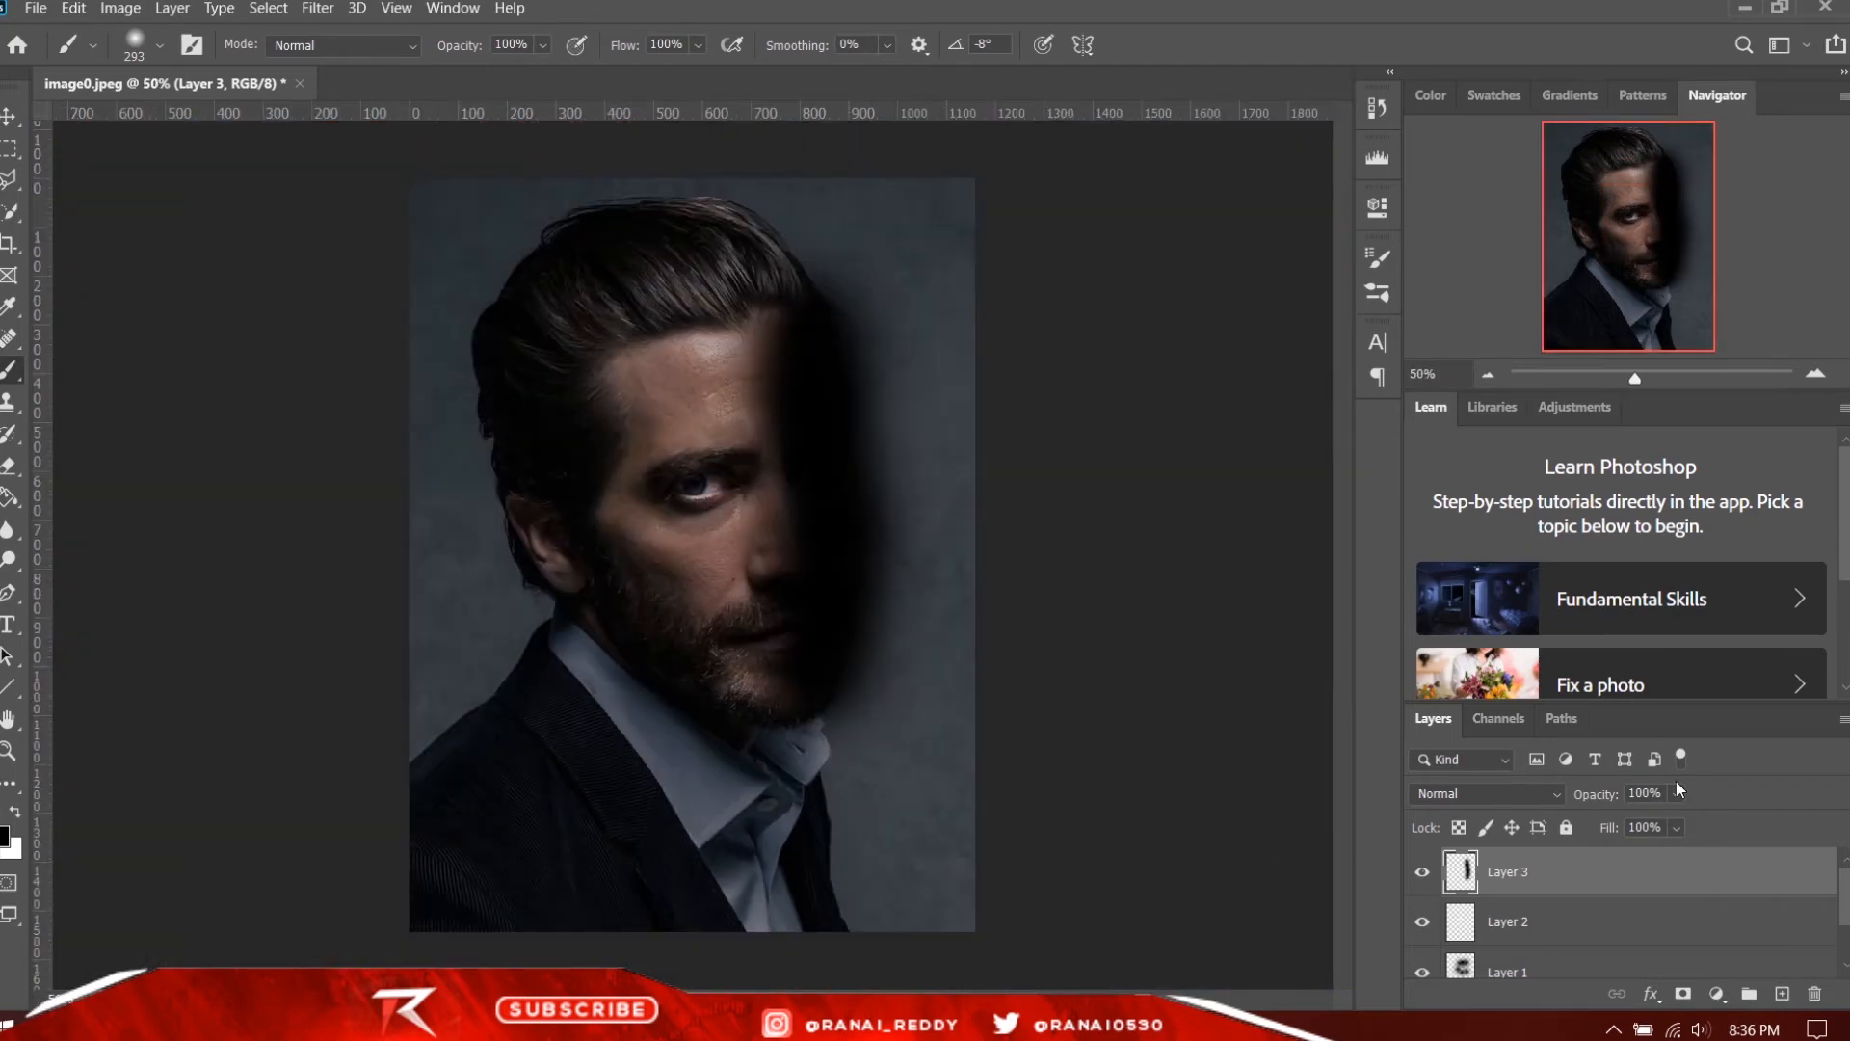
mouse_move(1674, 798)
left_mouse_down()
mouse_move(1628, 826)
mouse_move(1649, 828)
left_mouse_up()
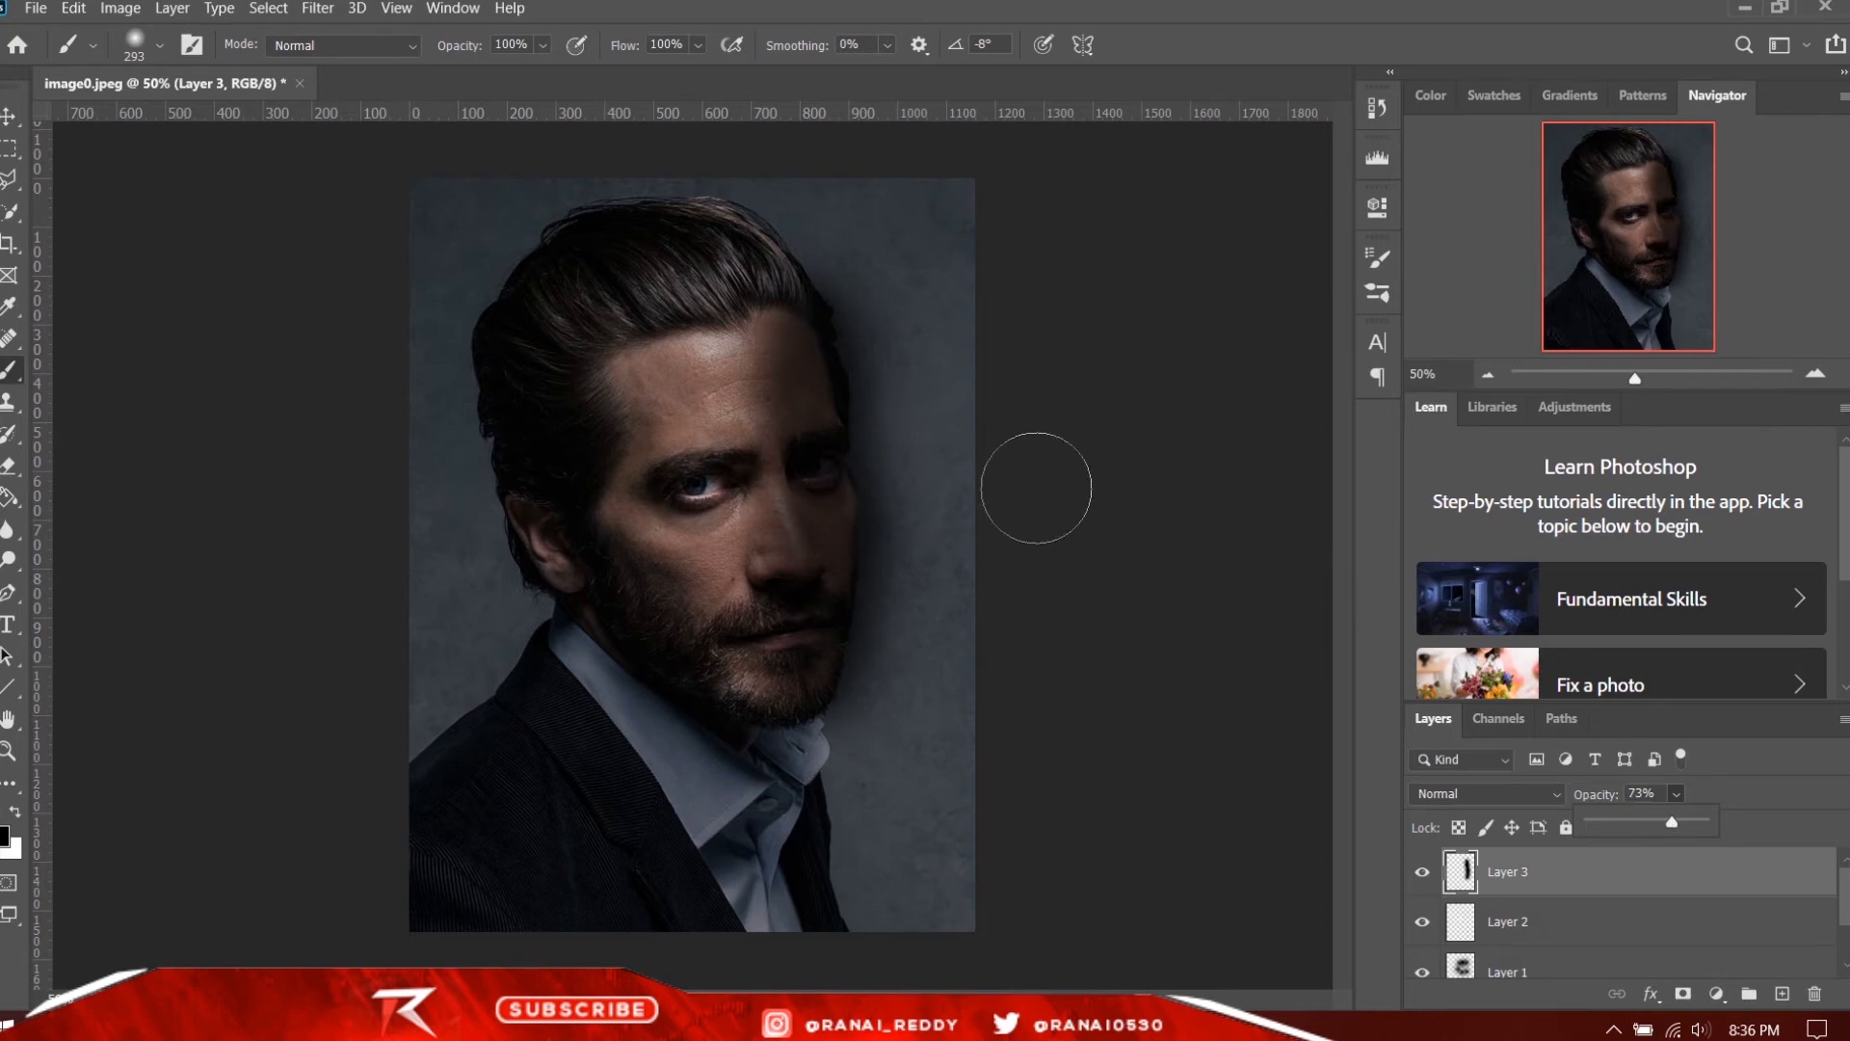
Step: Erase the shadow that spills onto the background beside the face with a 354 px soft eraser
key("ctrl+plus")
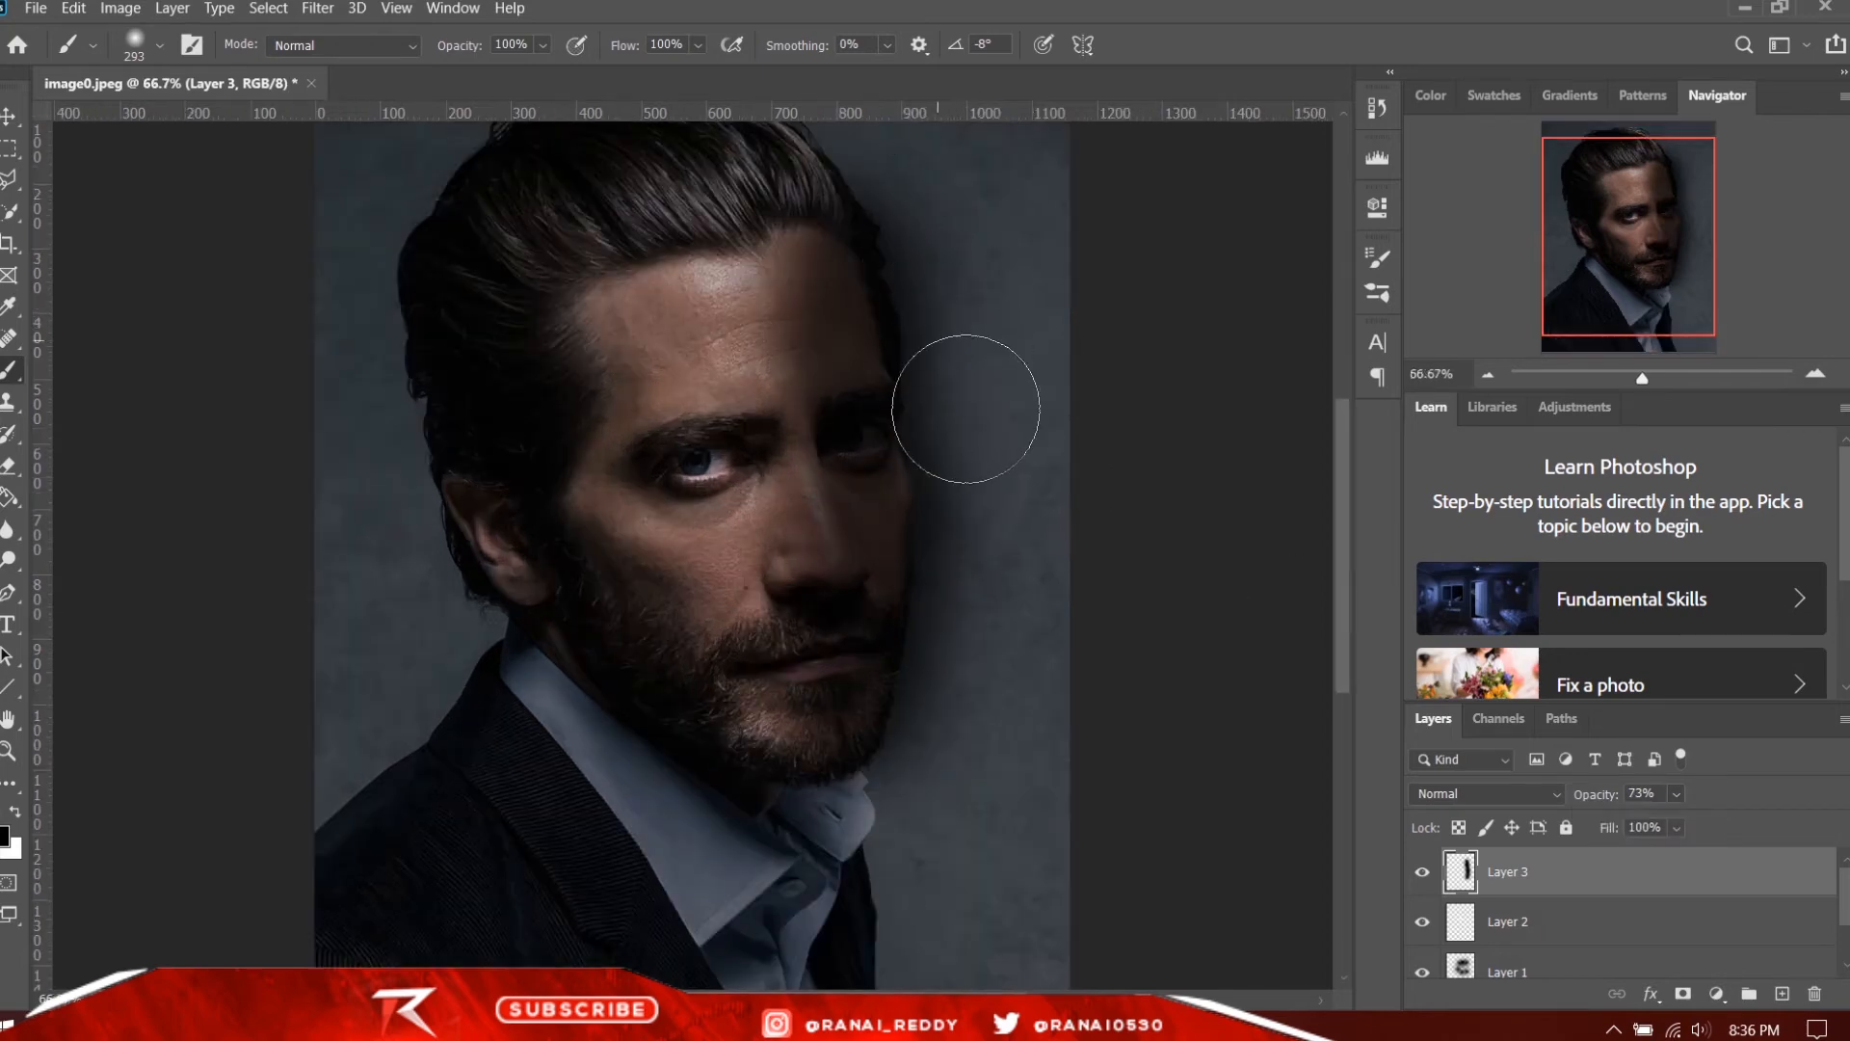
left_click(9, 466)
scroll(1060, 328, "up", 4)
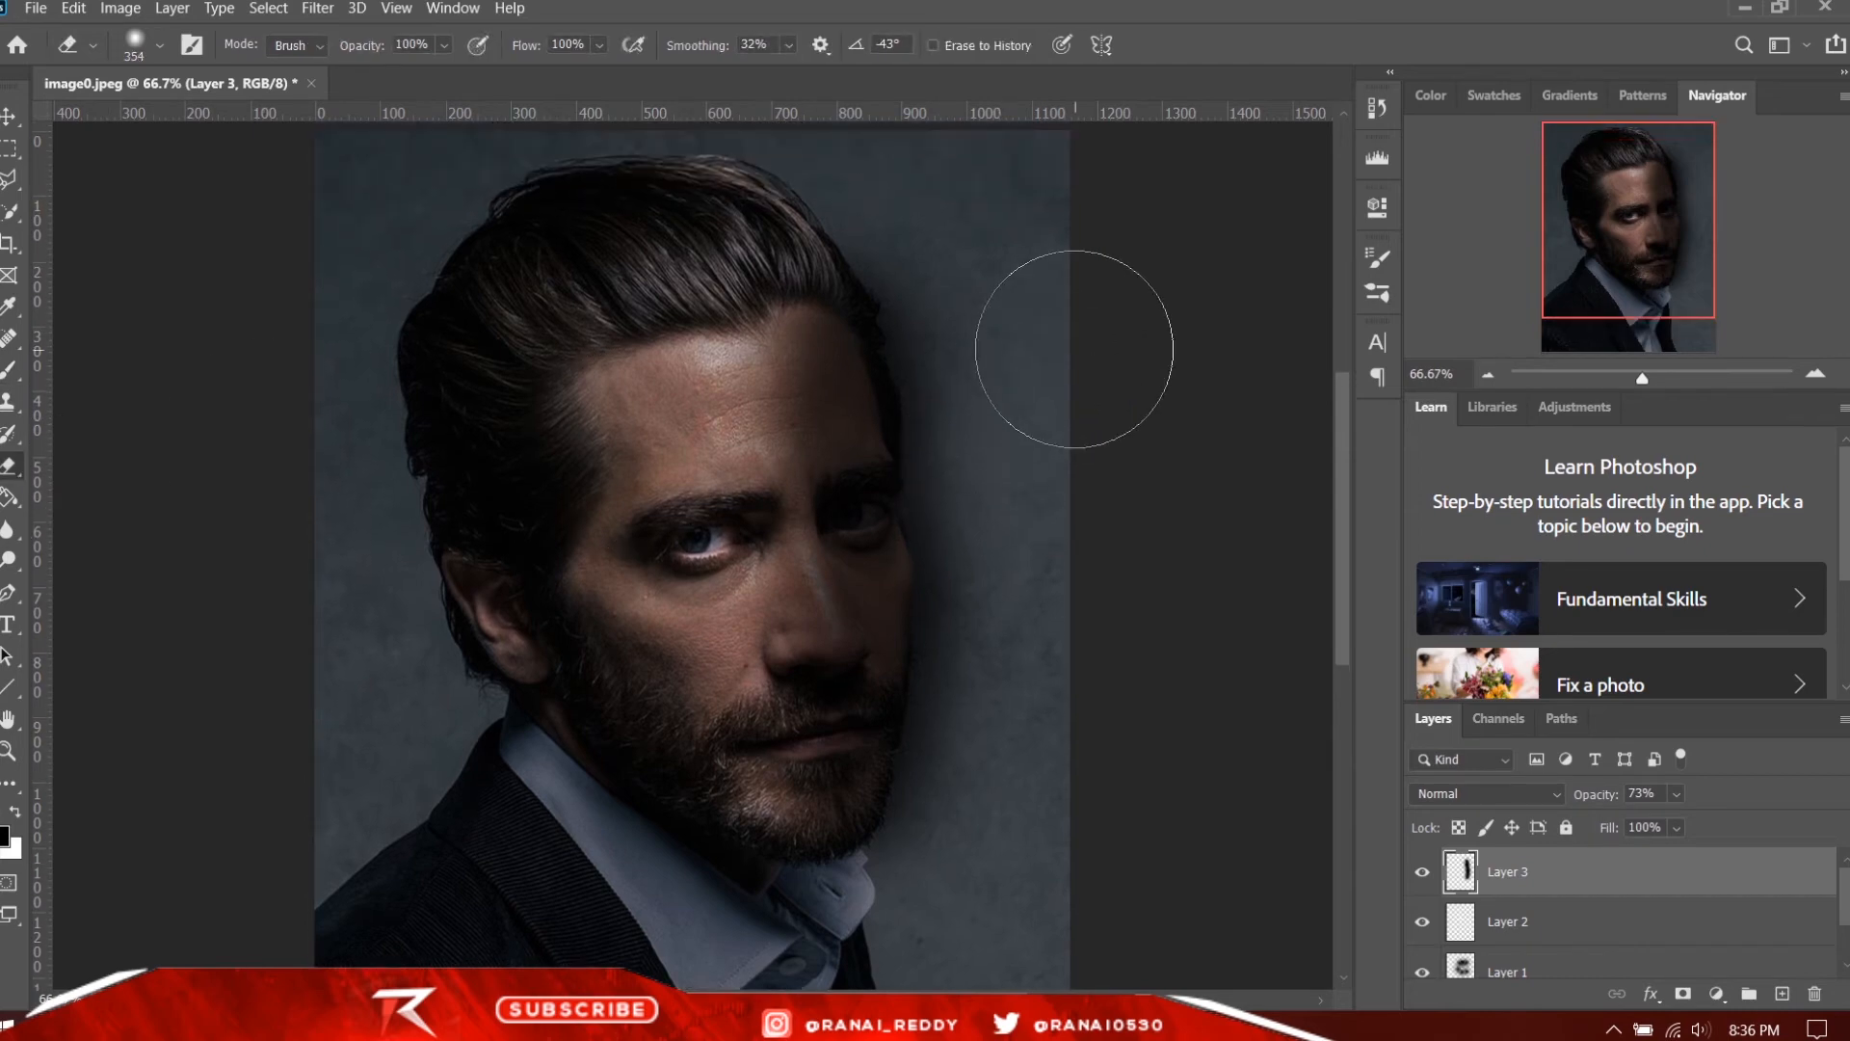
left_click_drag(983, 401, 1032, 649)
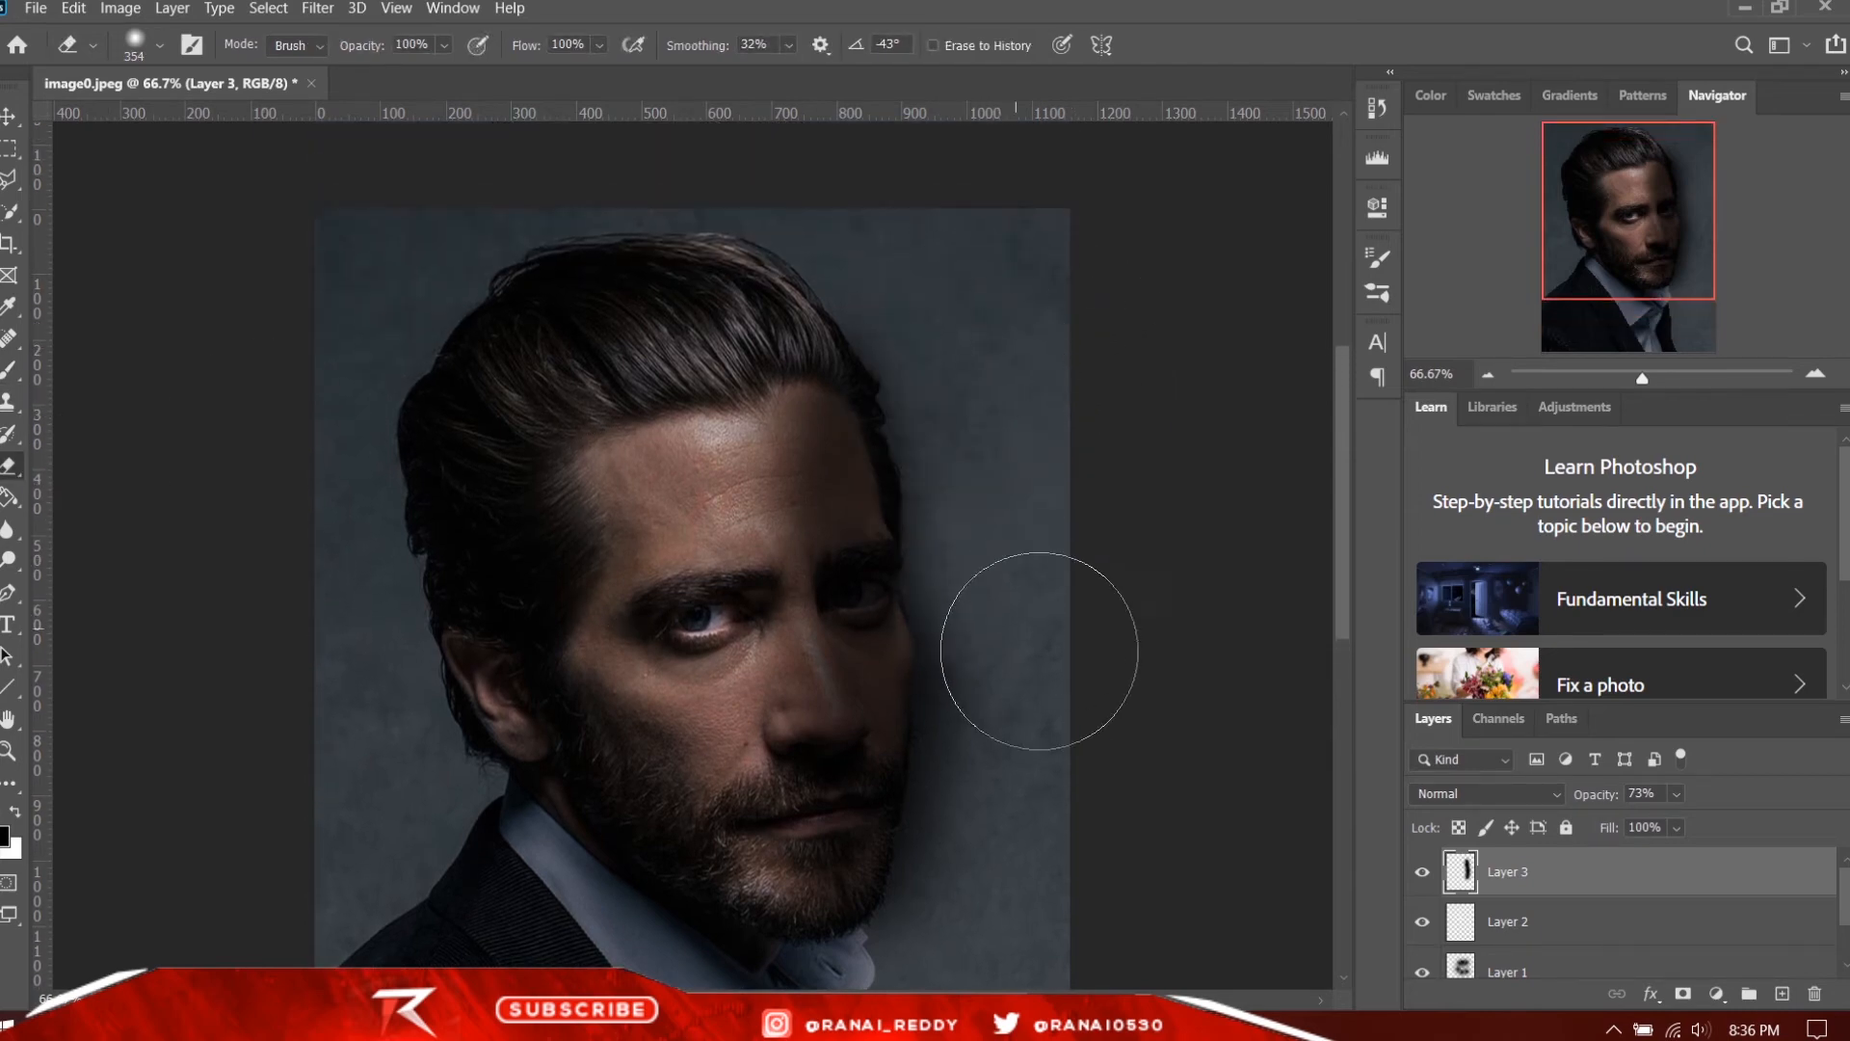
scroll(1039, 726, "down", 3)
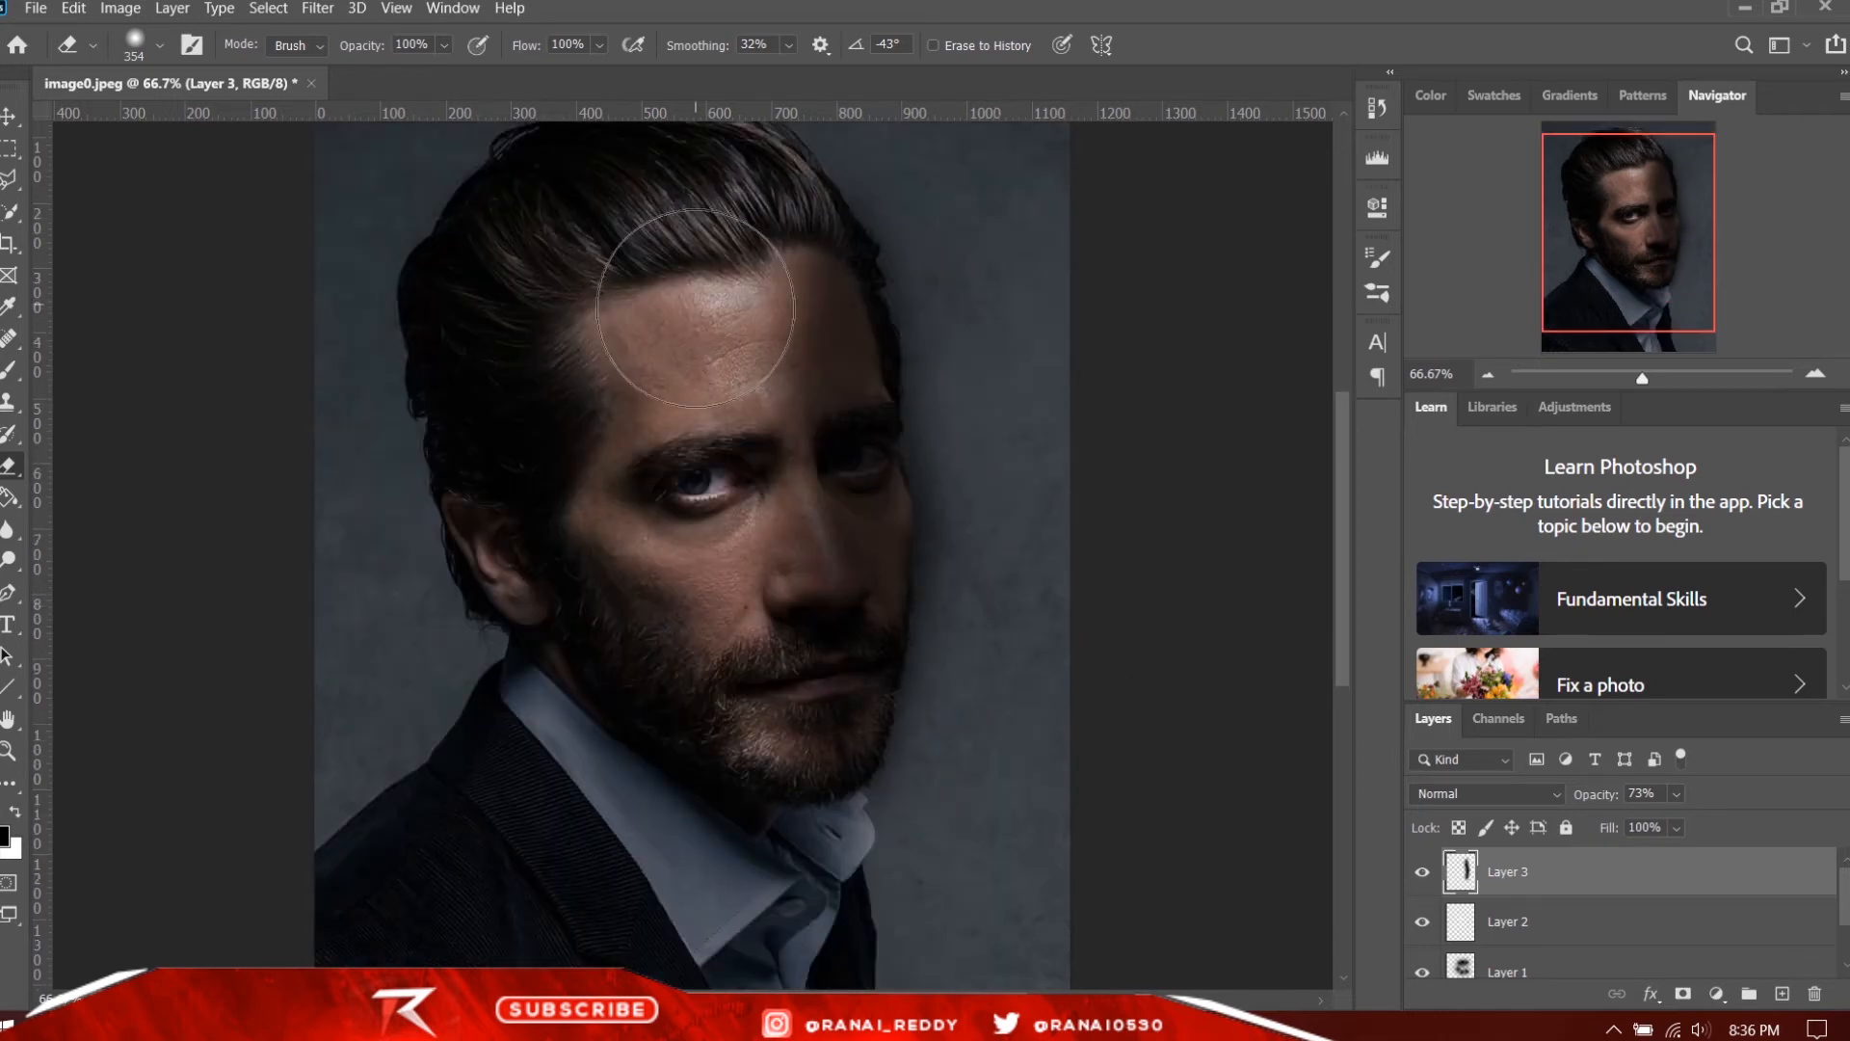
Step: Examine the shadowed side of the face at magnifications from 33.3% to 66.7%
key("ctrl+minus")
key("ctrl+minus")
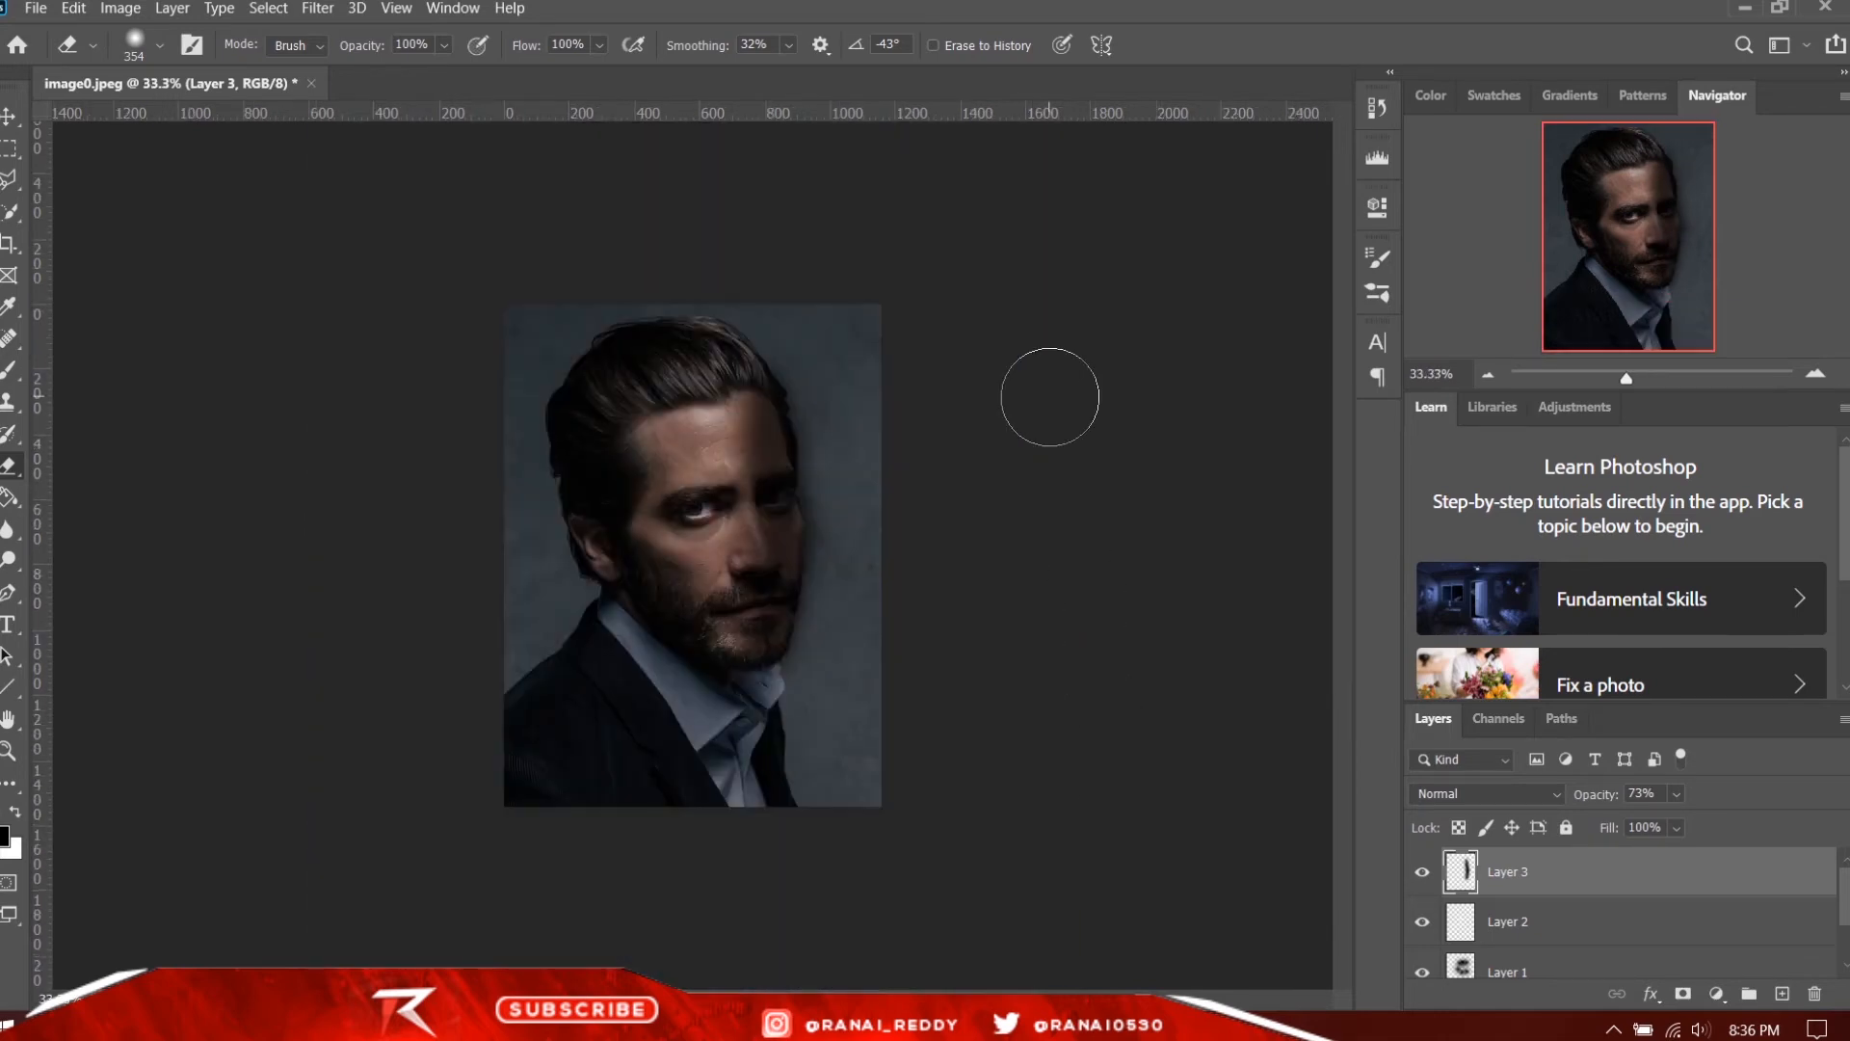
key("ctrl+plus")
key("ctrl+plus")
key("ctrl+minus")
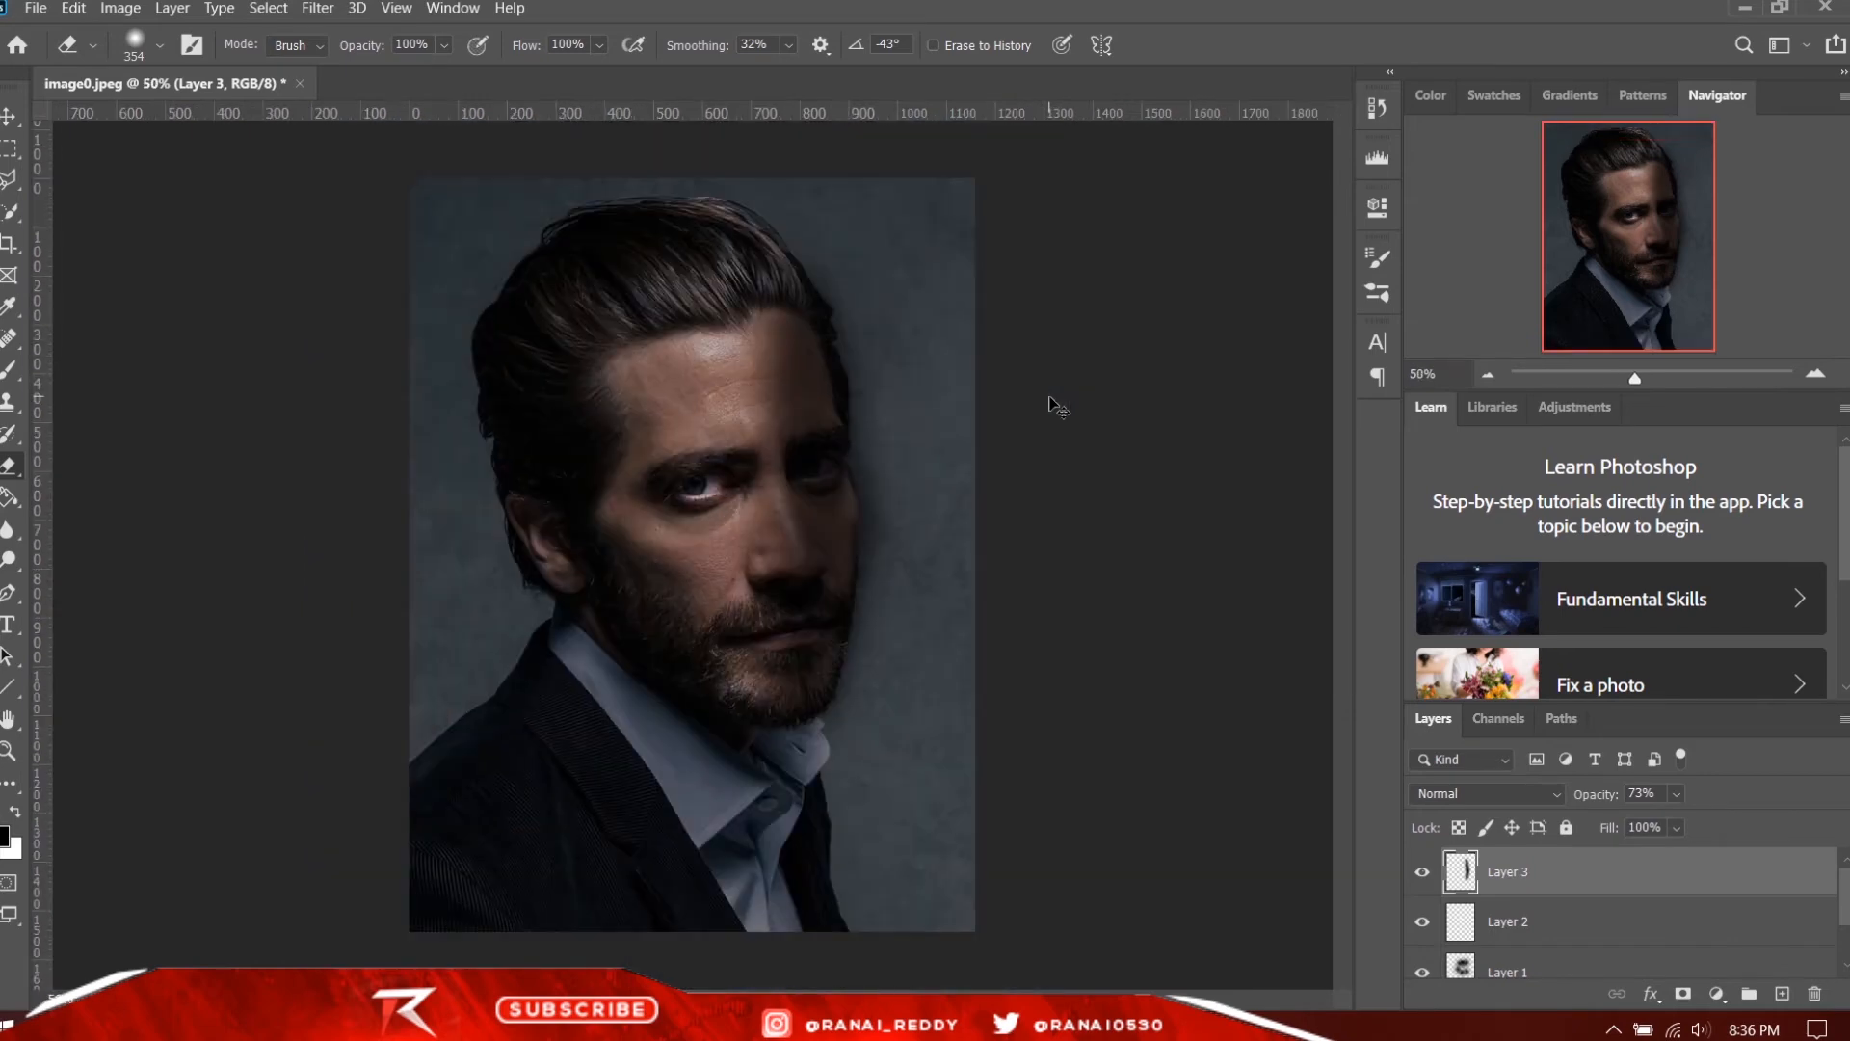
key("ctrl+plus")
key("ctrl+minus")
key("ctrl+minus")
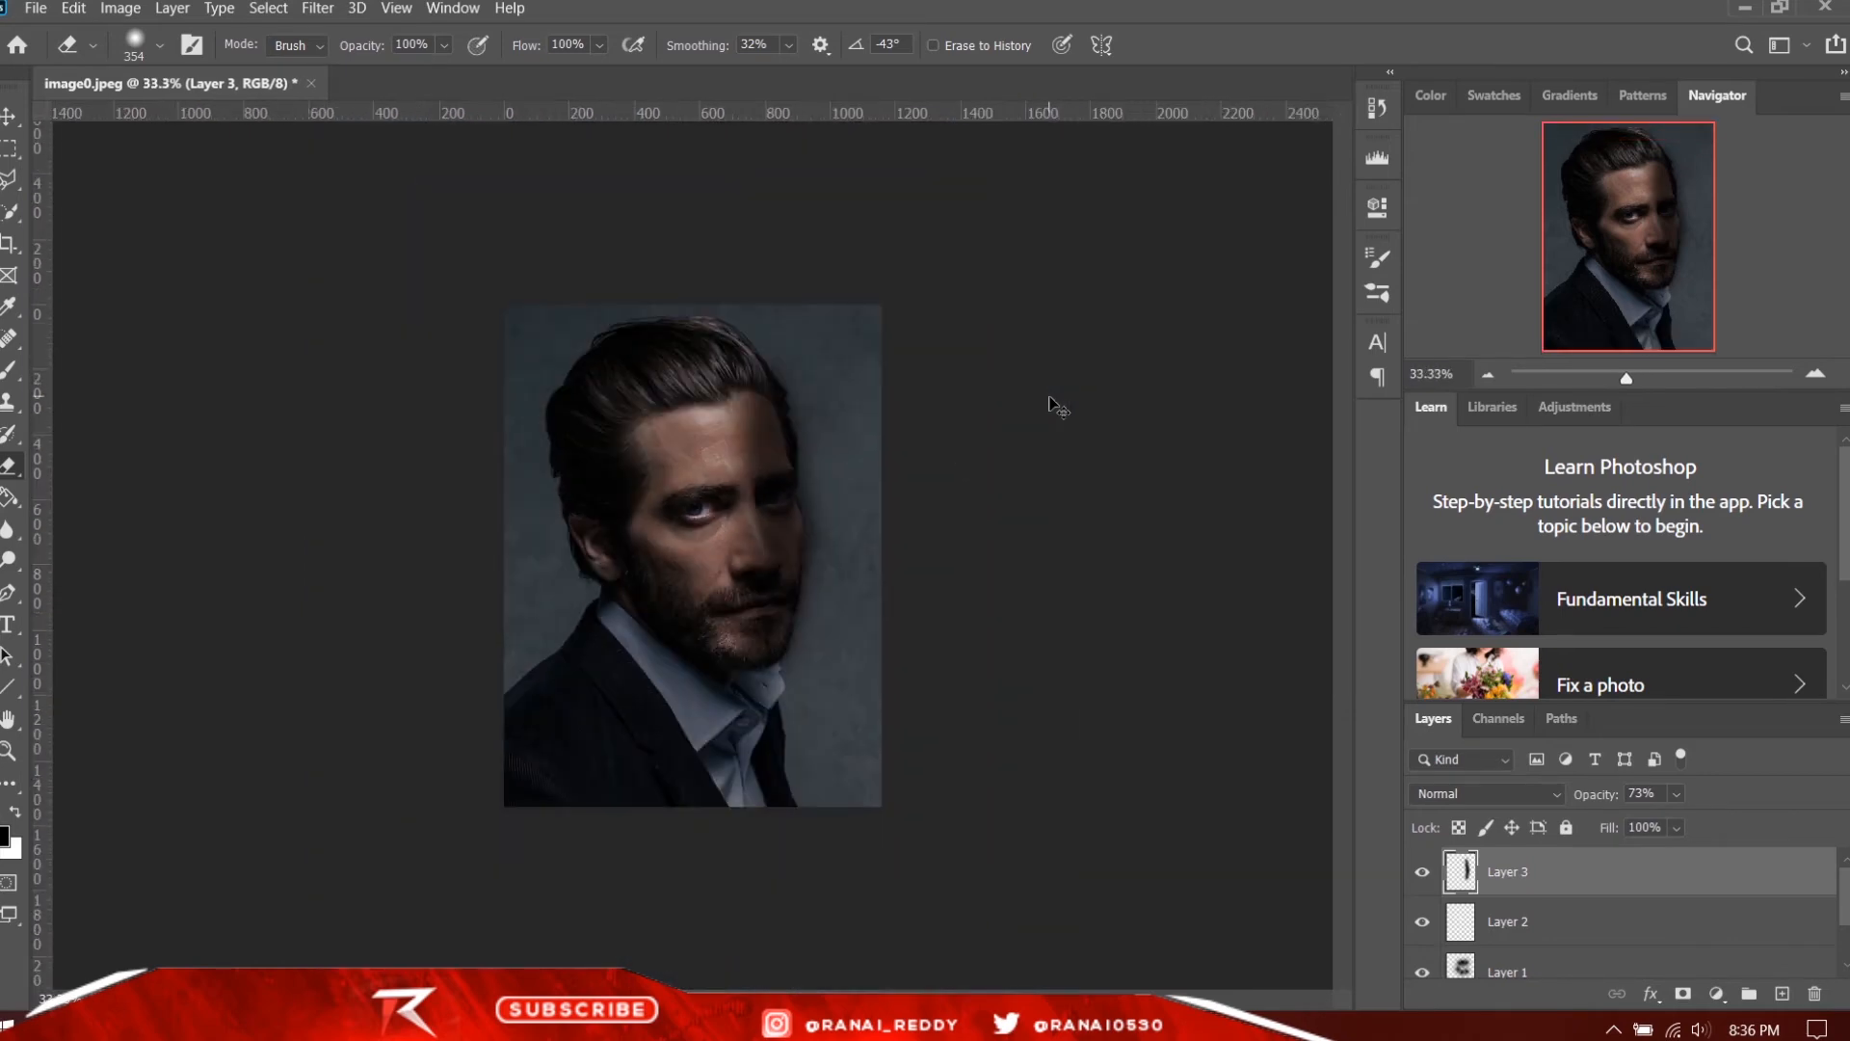
key("ctrl+plus")
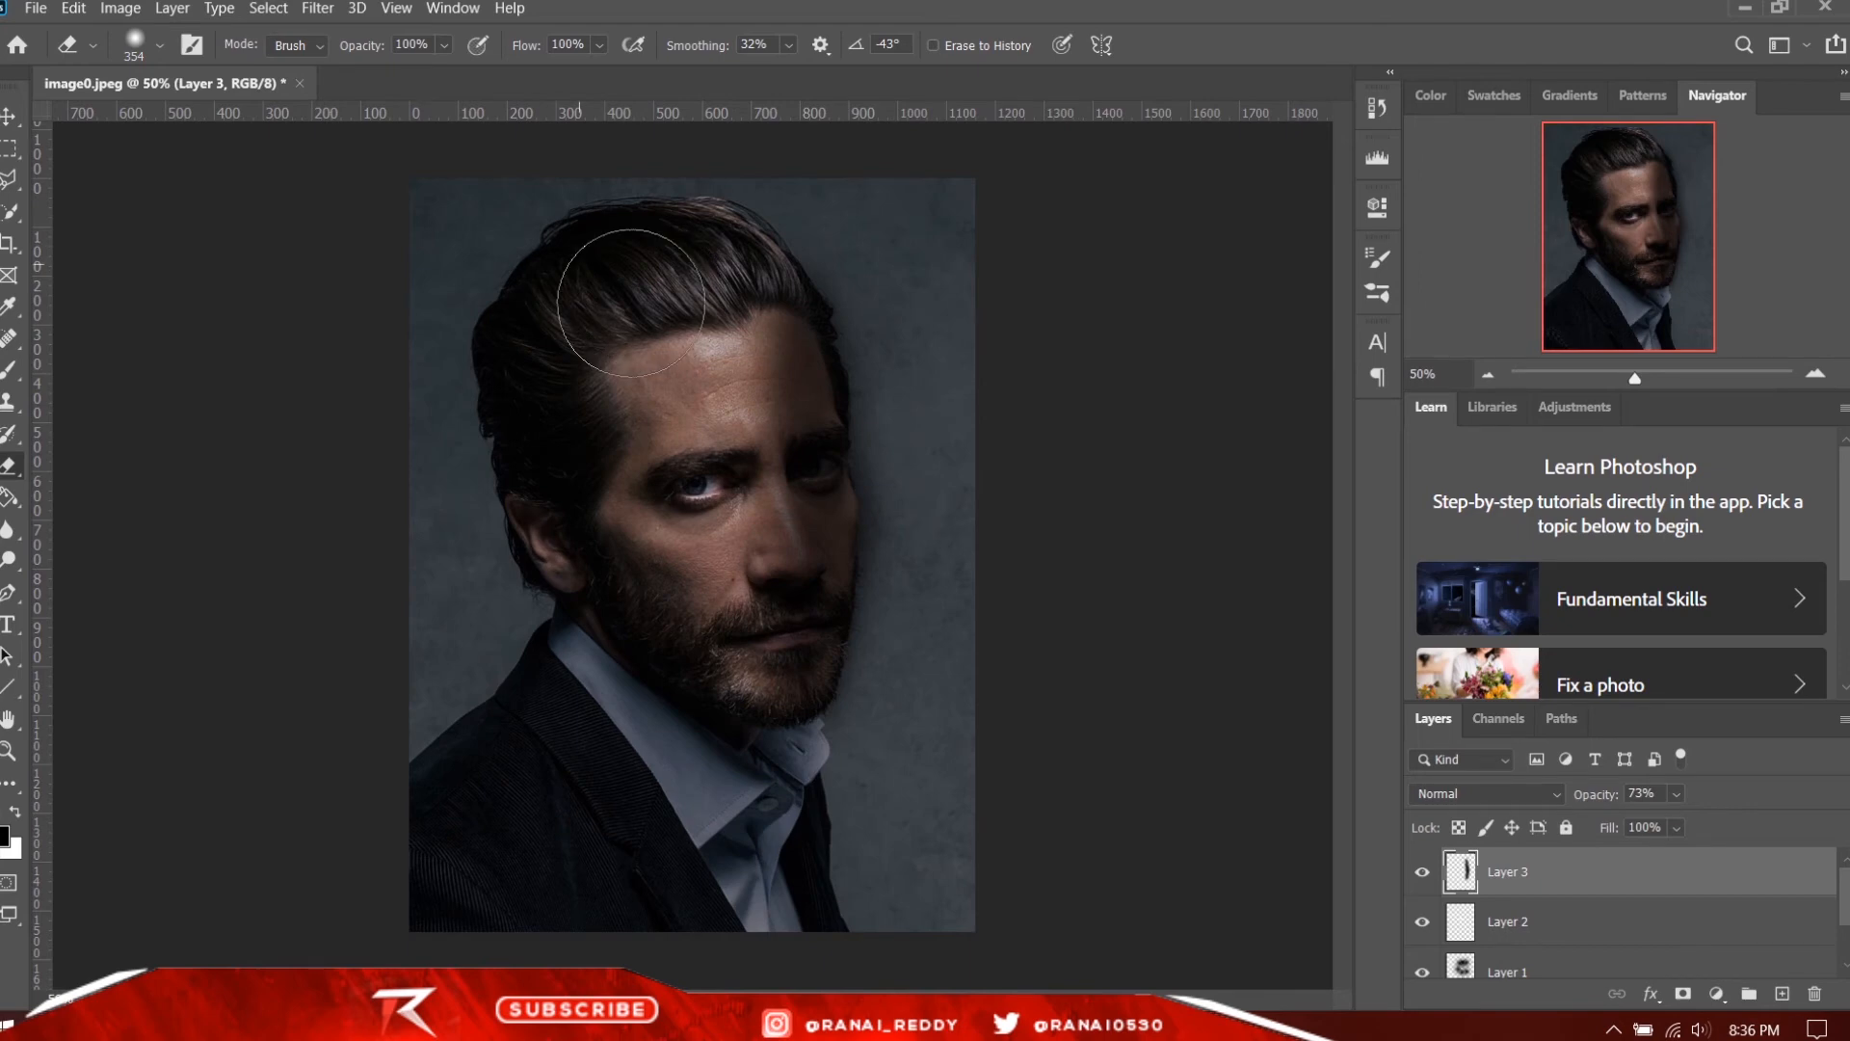
Step: Add another empty layer on top and set up a soft white brush at 1756 px
left_click(1782, 994)
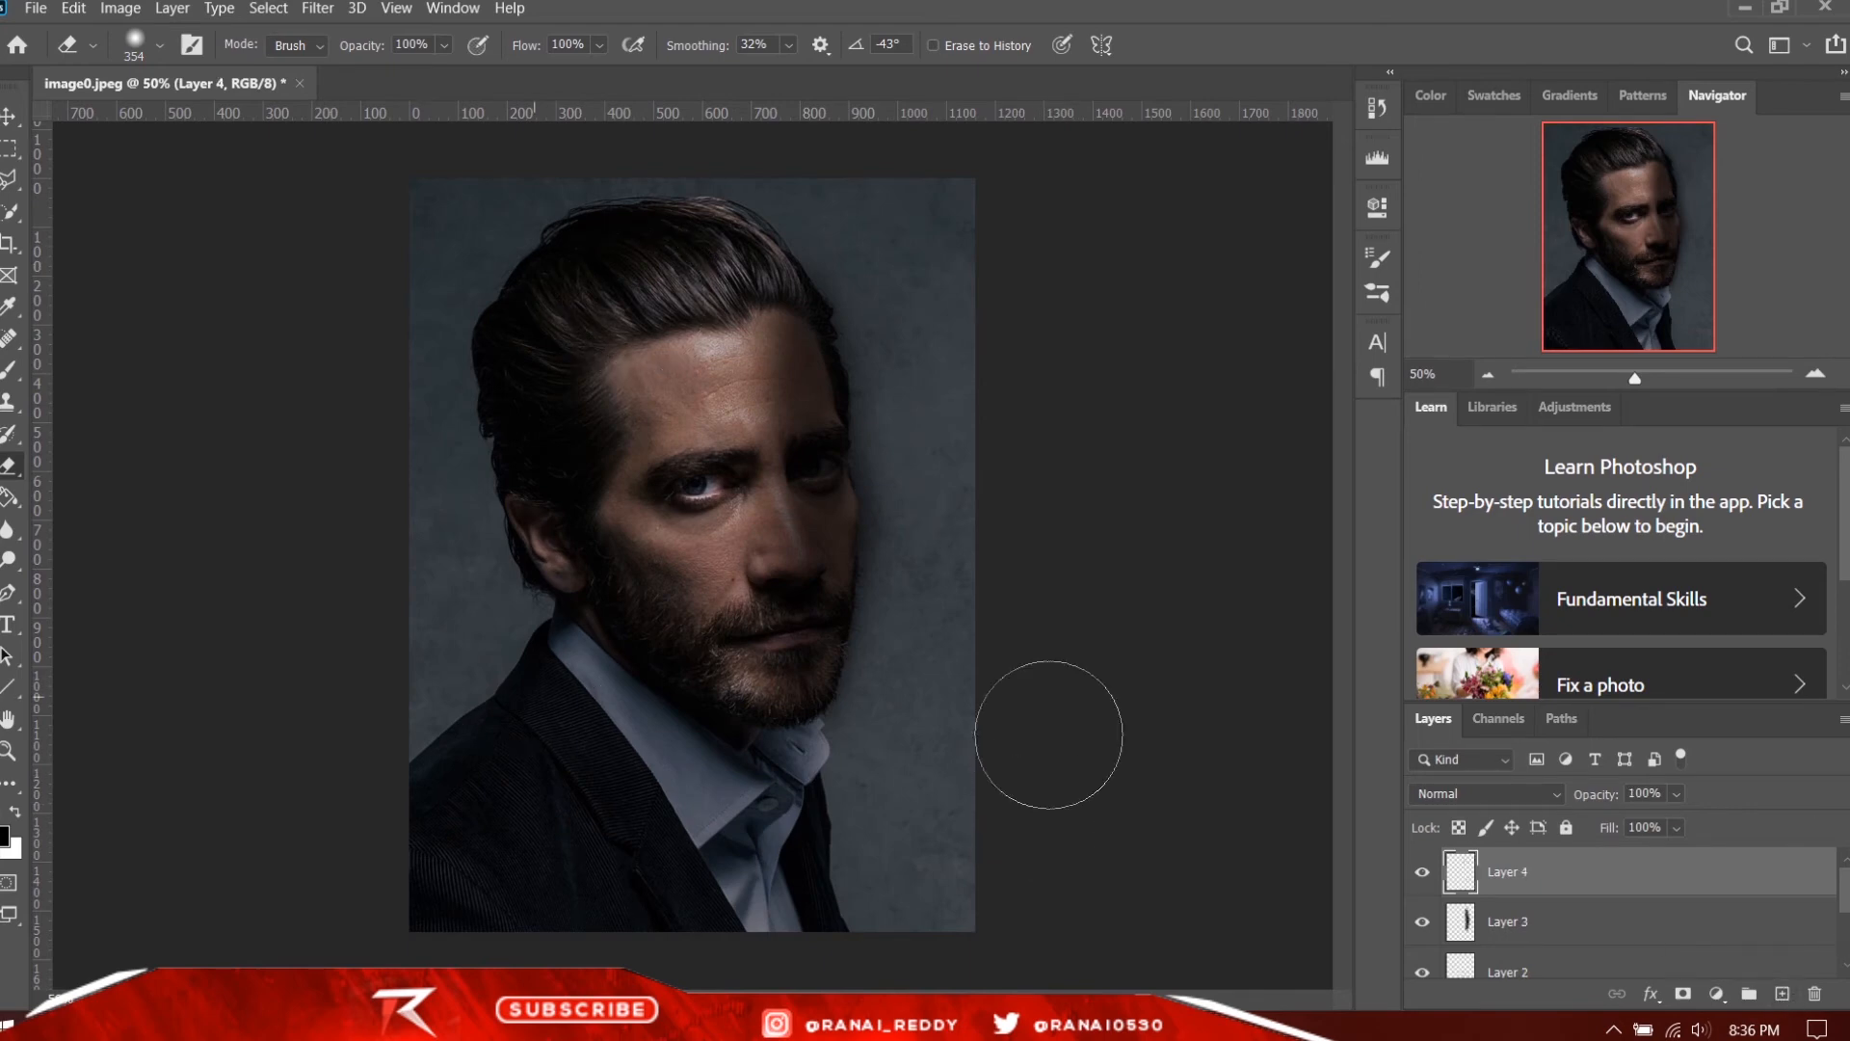
key("b")
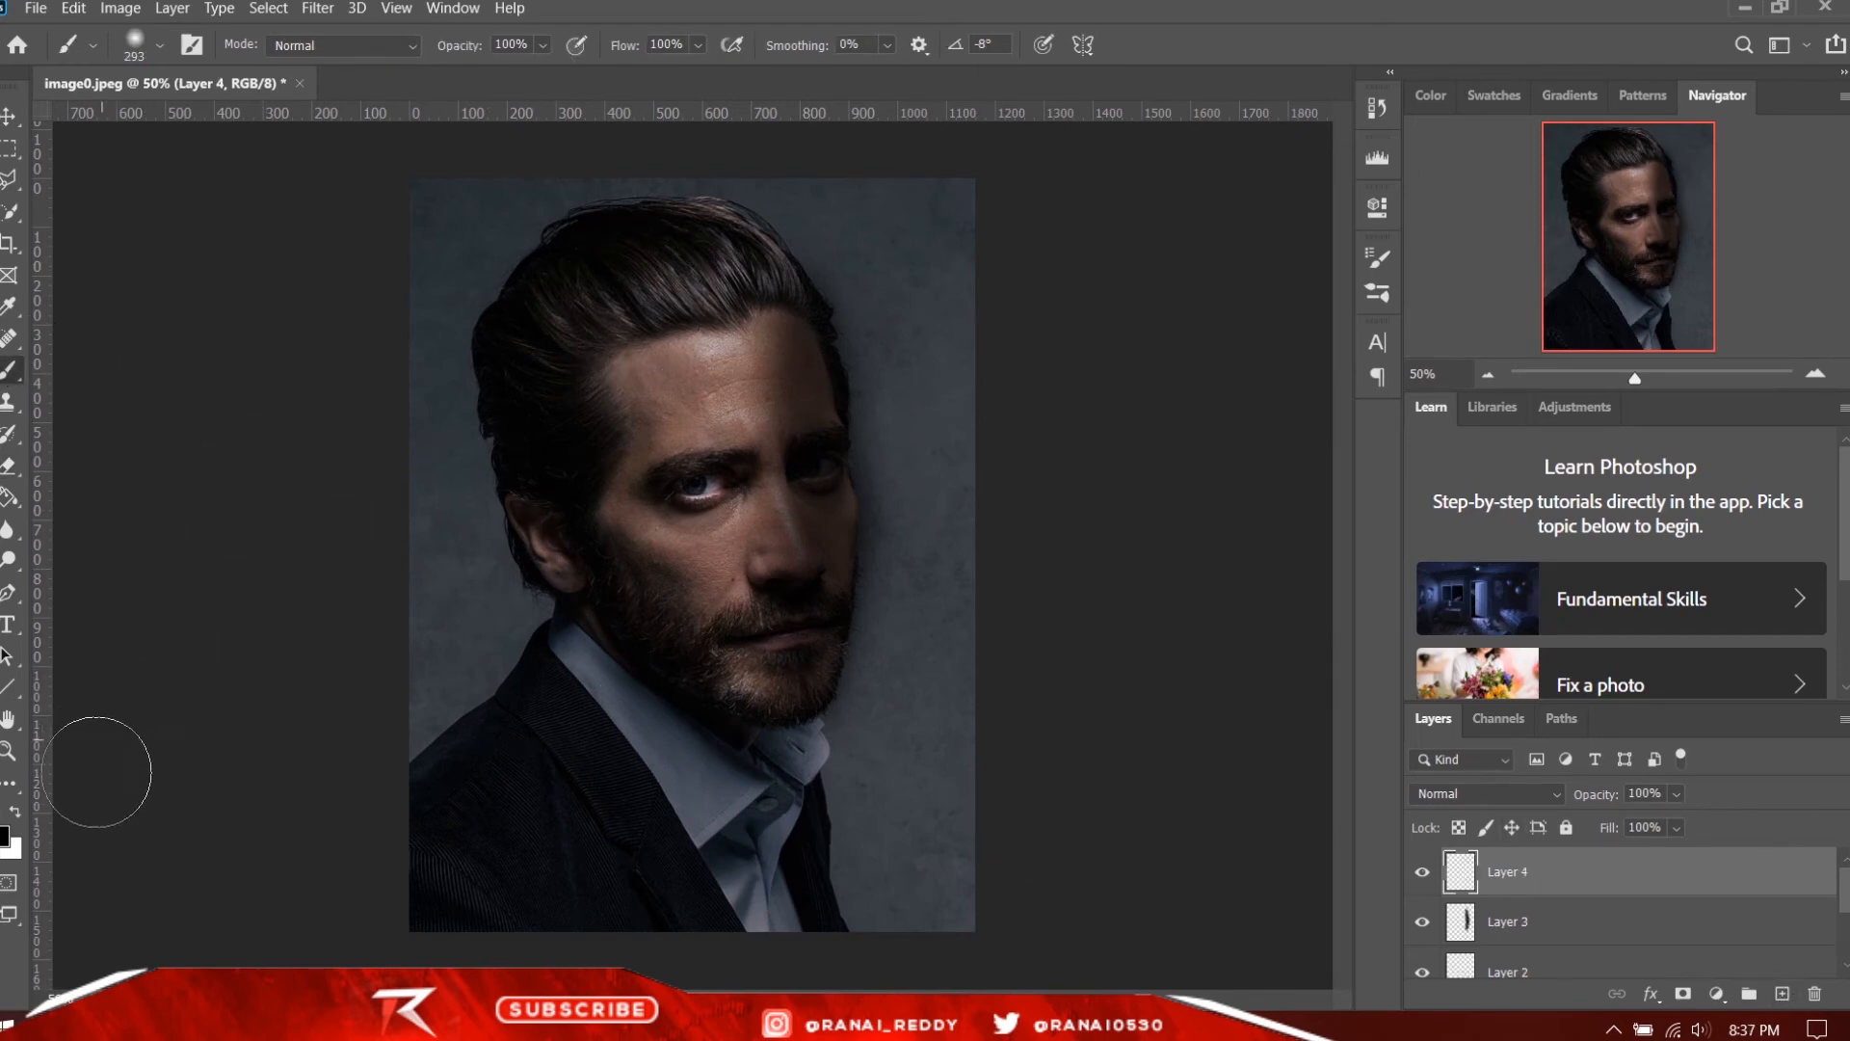
left_click_drag(626, 641, 748, 644)
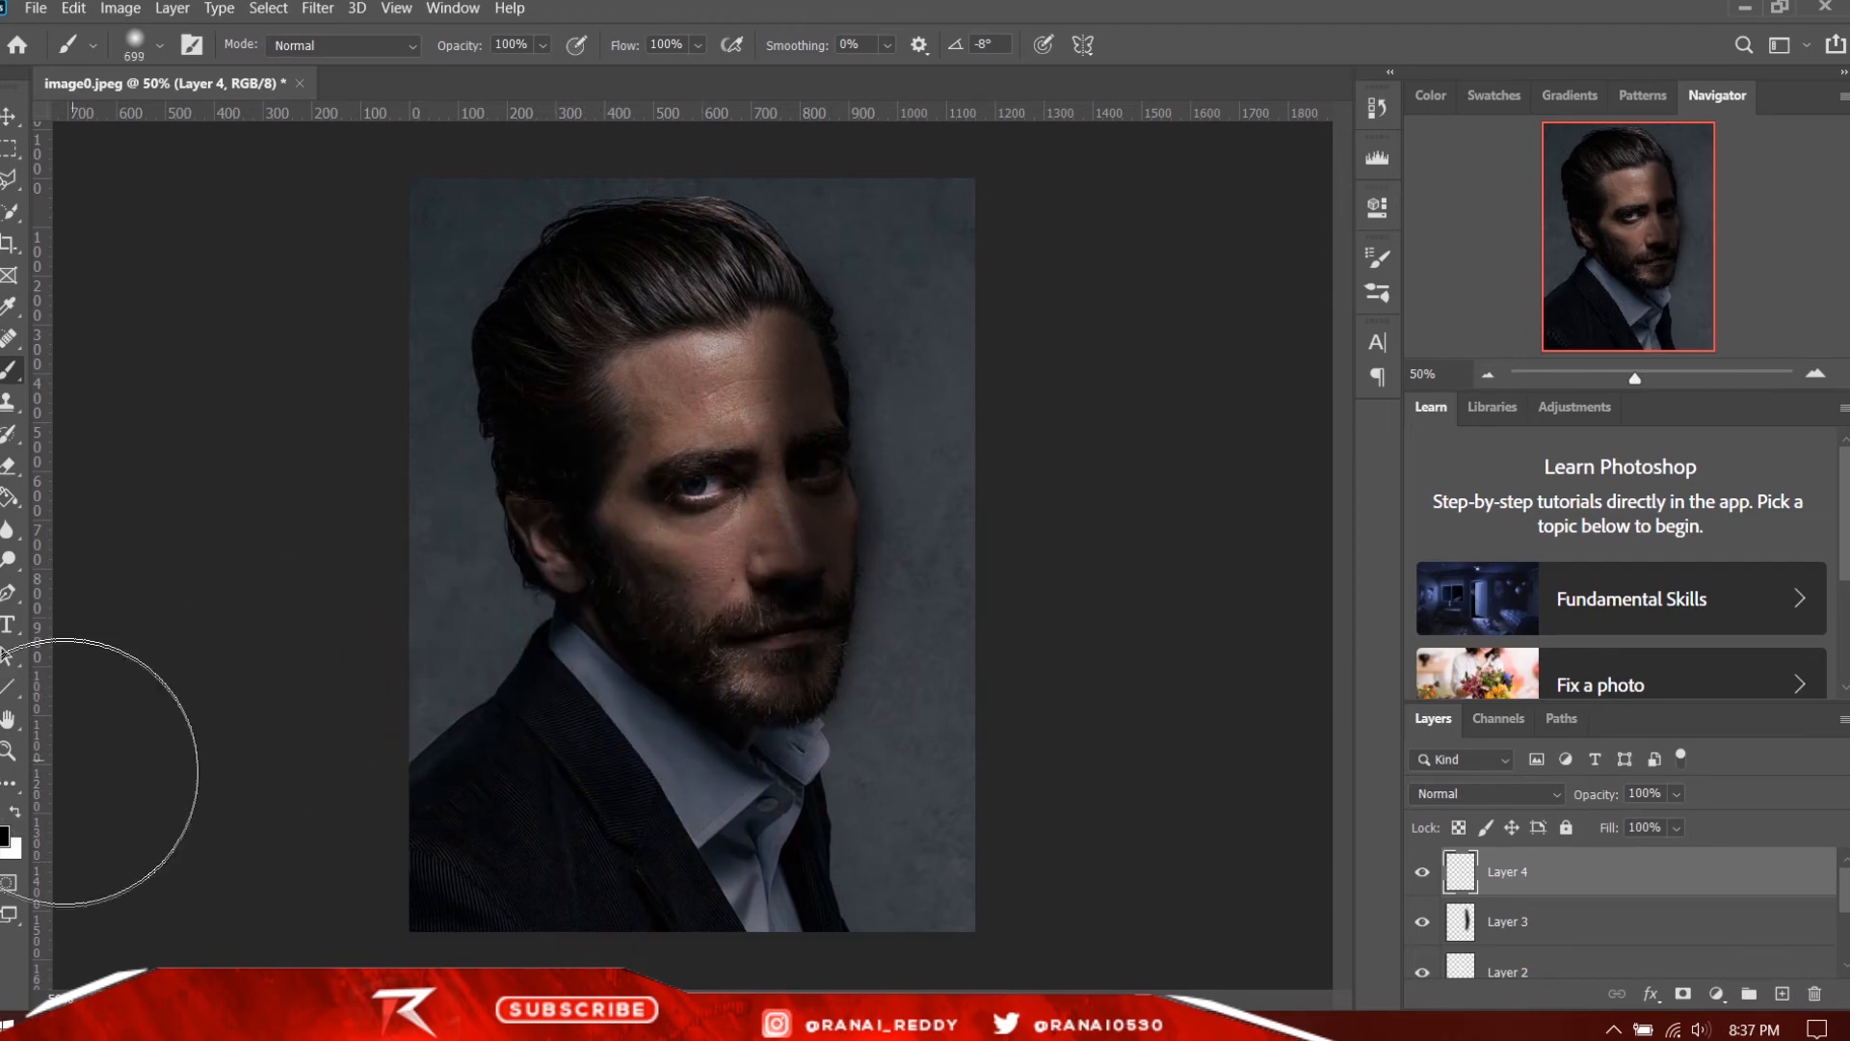
left_click(17, 812)
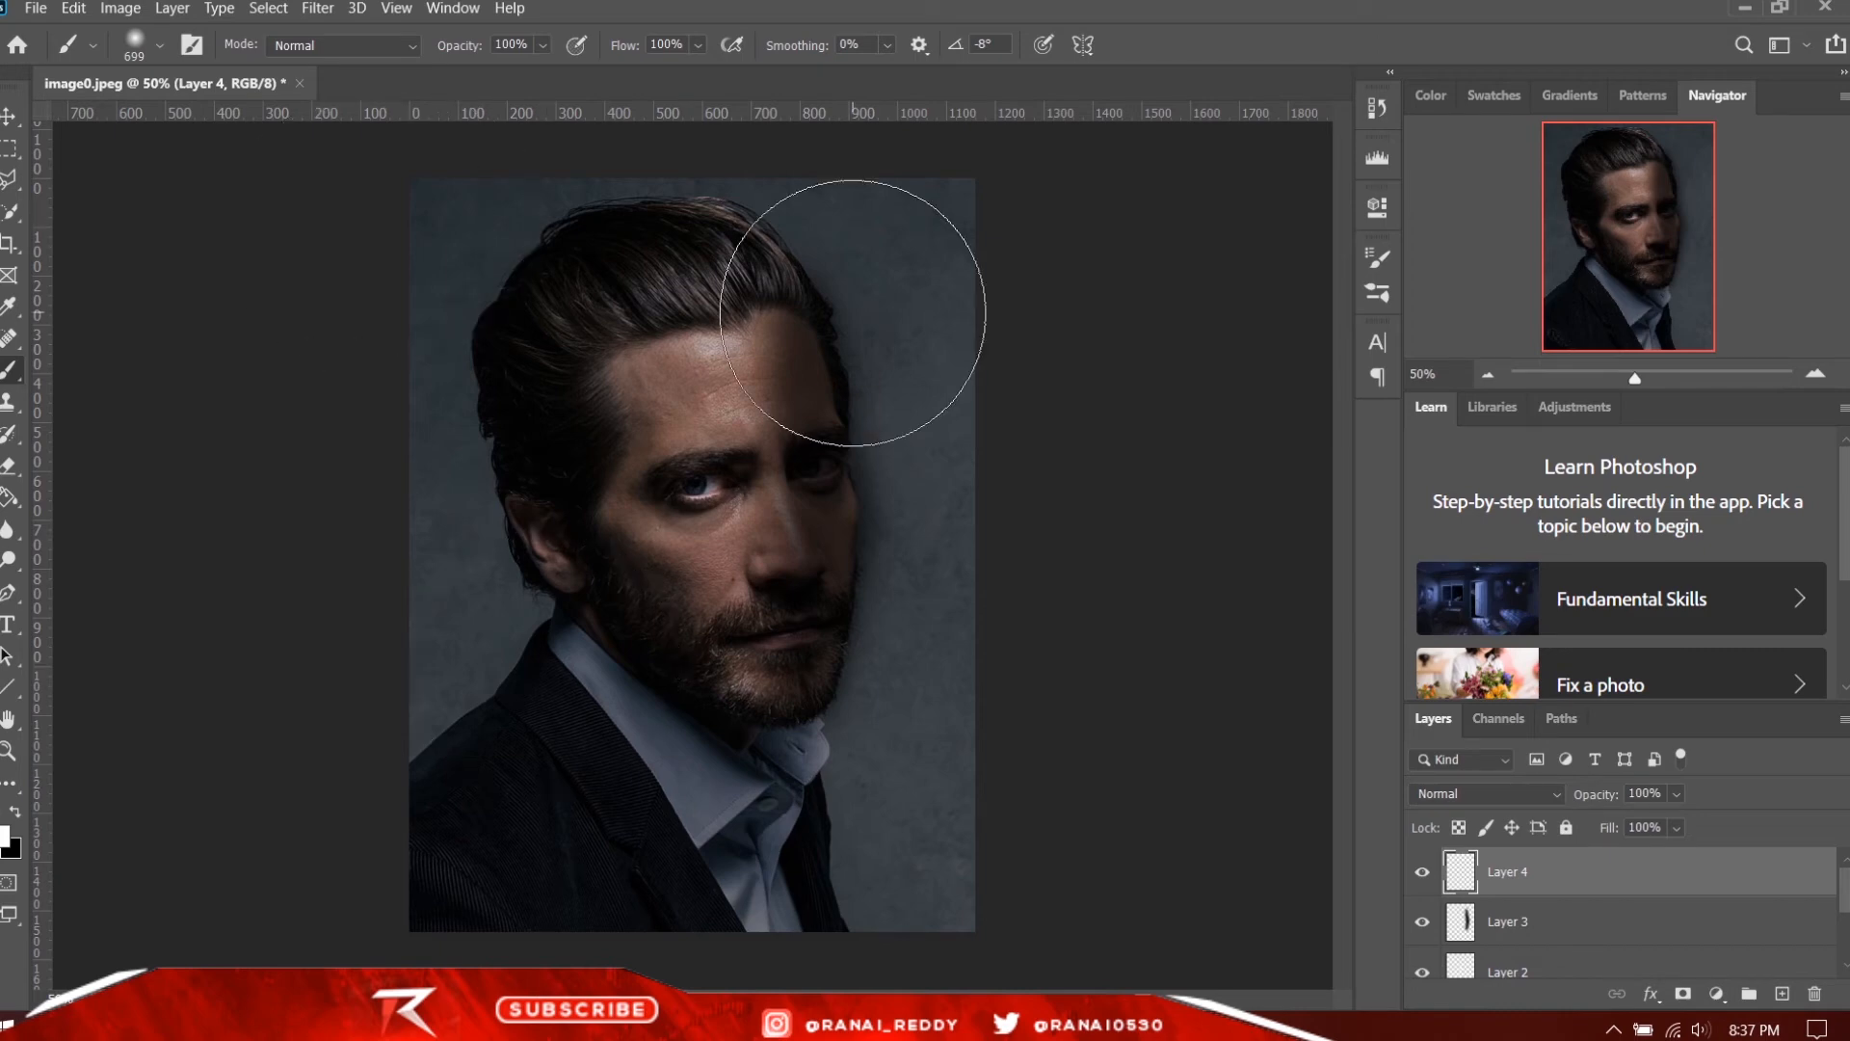
scroll(858, 298, "down", 1)
scroll(851, 313, "down", 1)
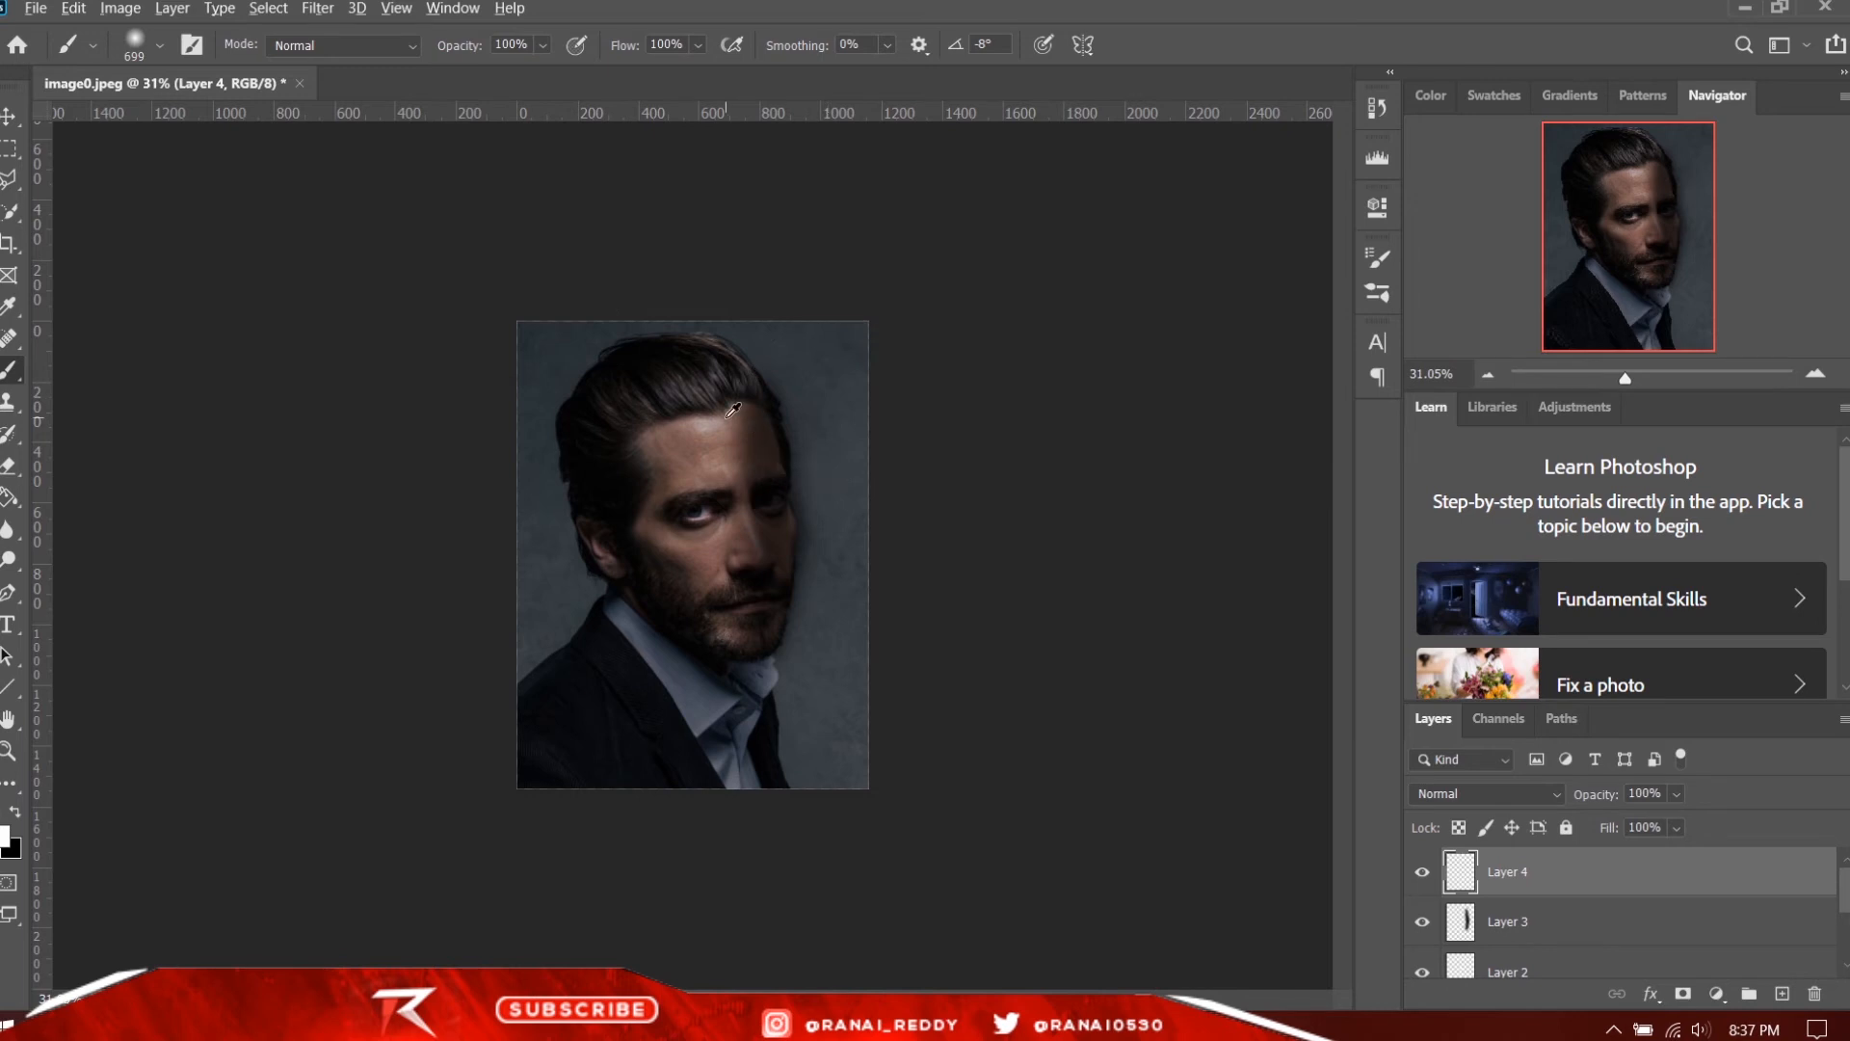
left_click_drag(697, 408, 898, 407)
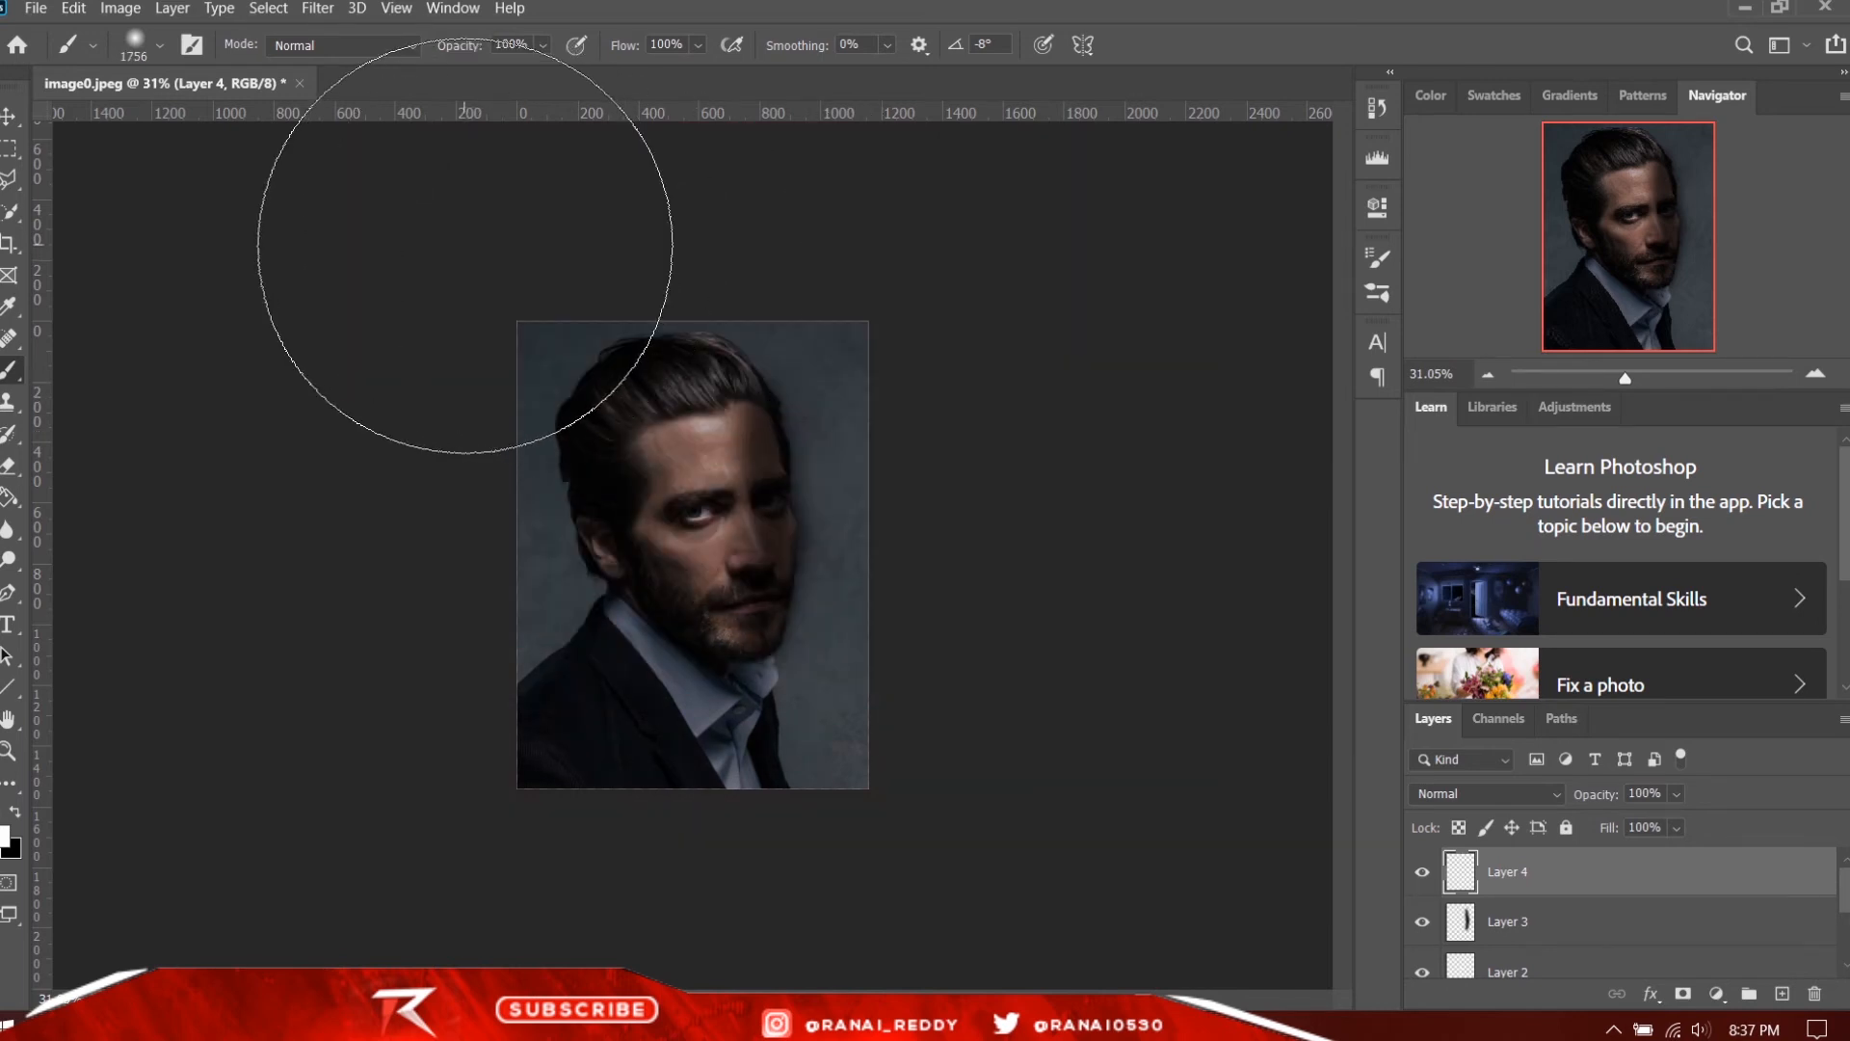
Step: Dab soft white glows over the upper-left, lower-left and lower-right corners of the photo
left_click(413, 241)
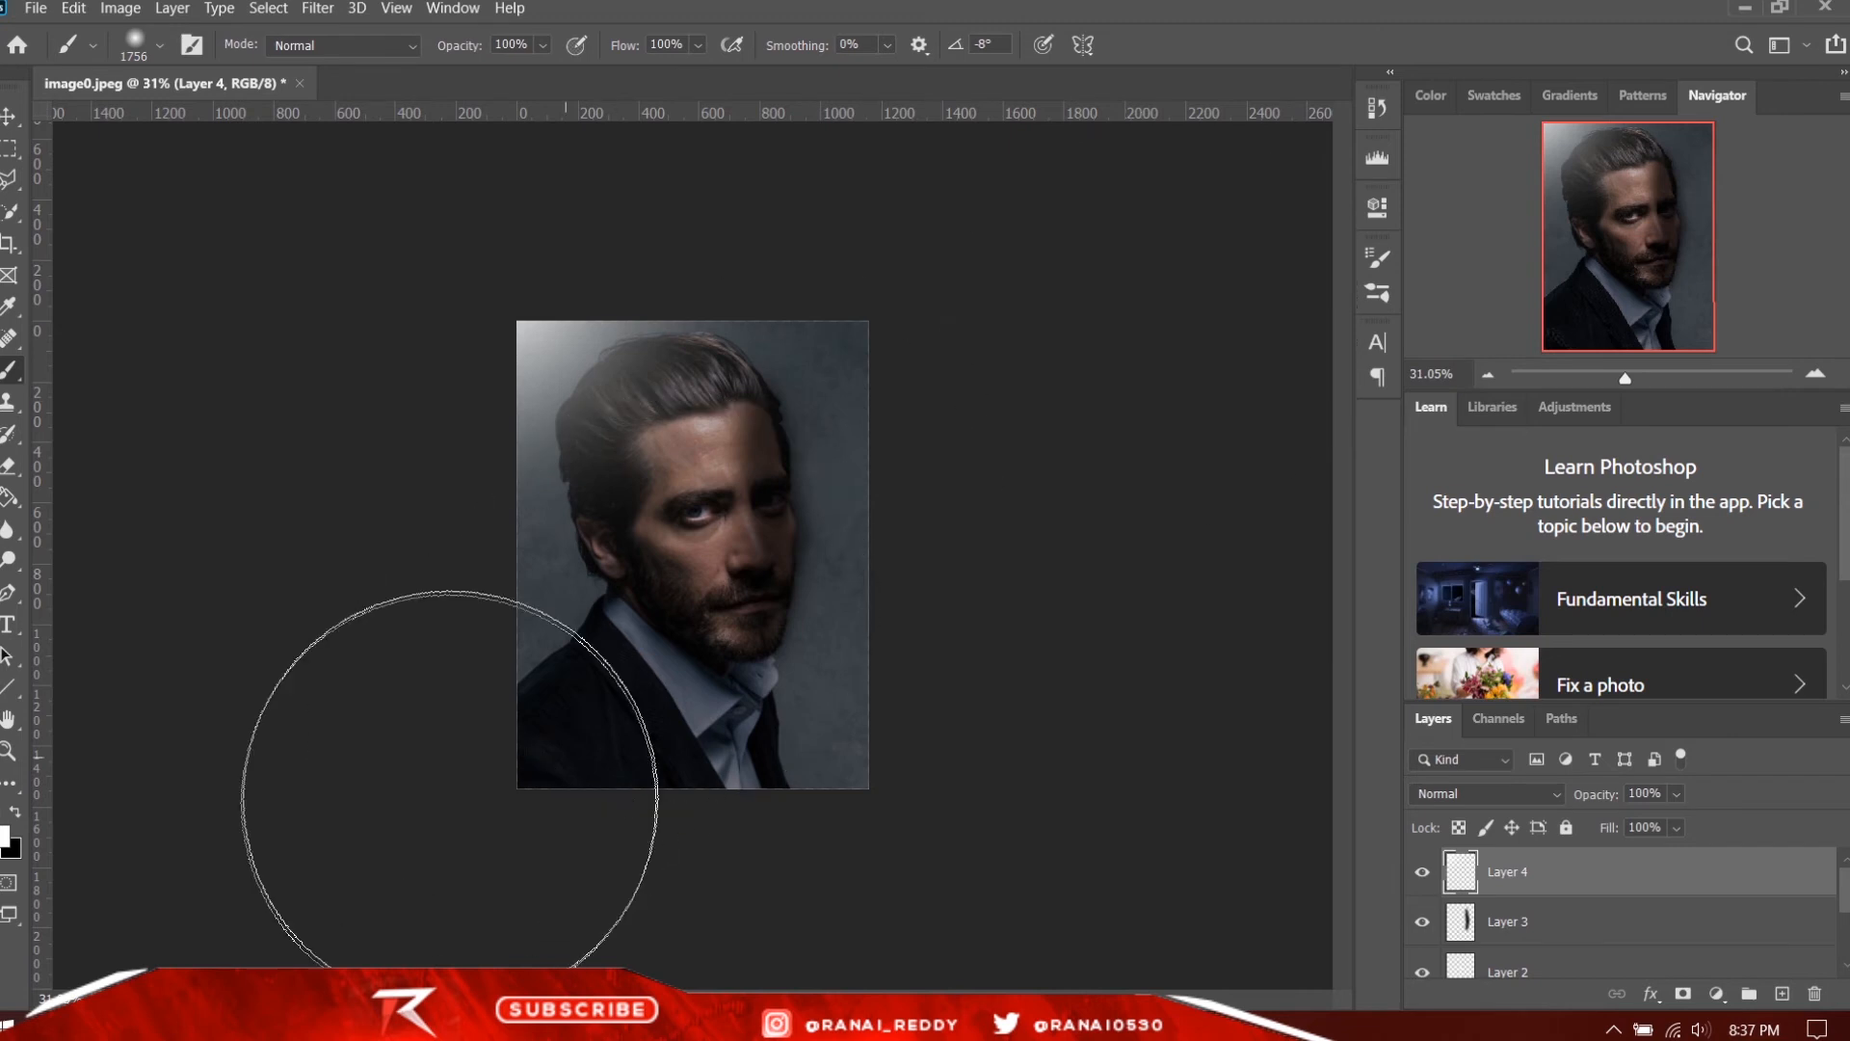
left_click(448, 762)
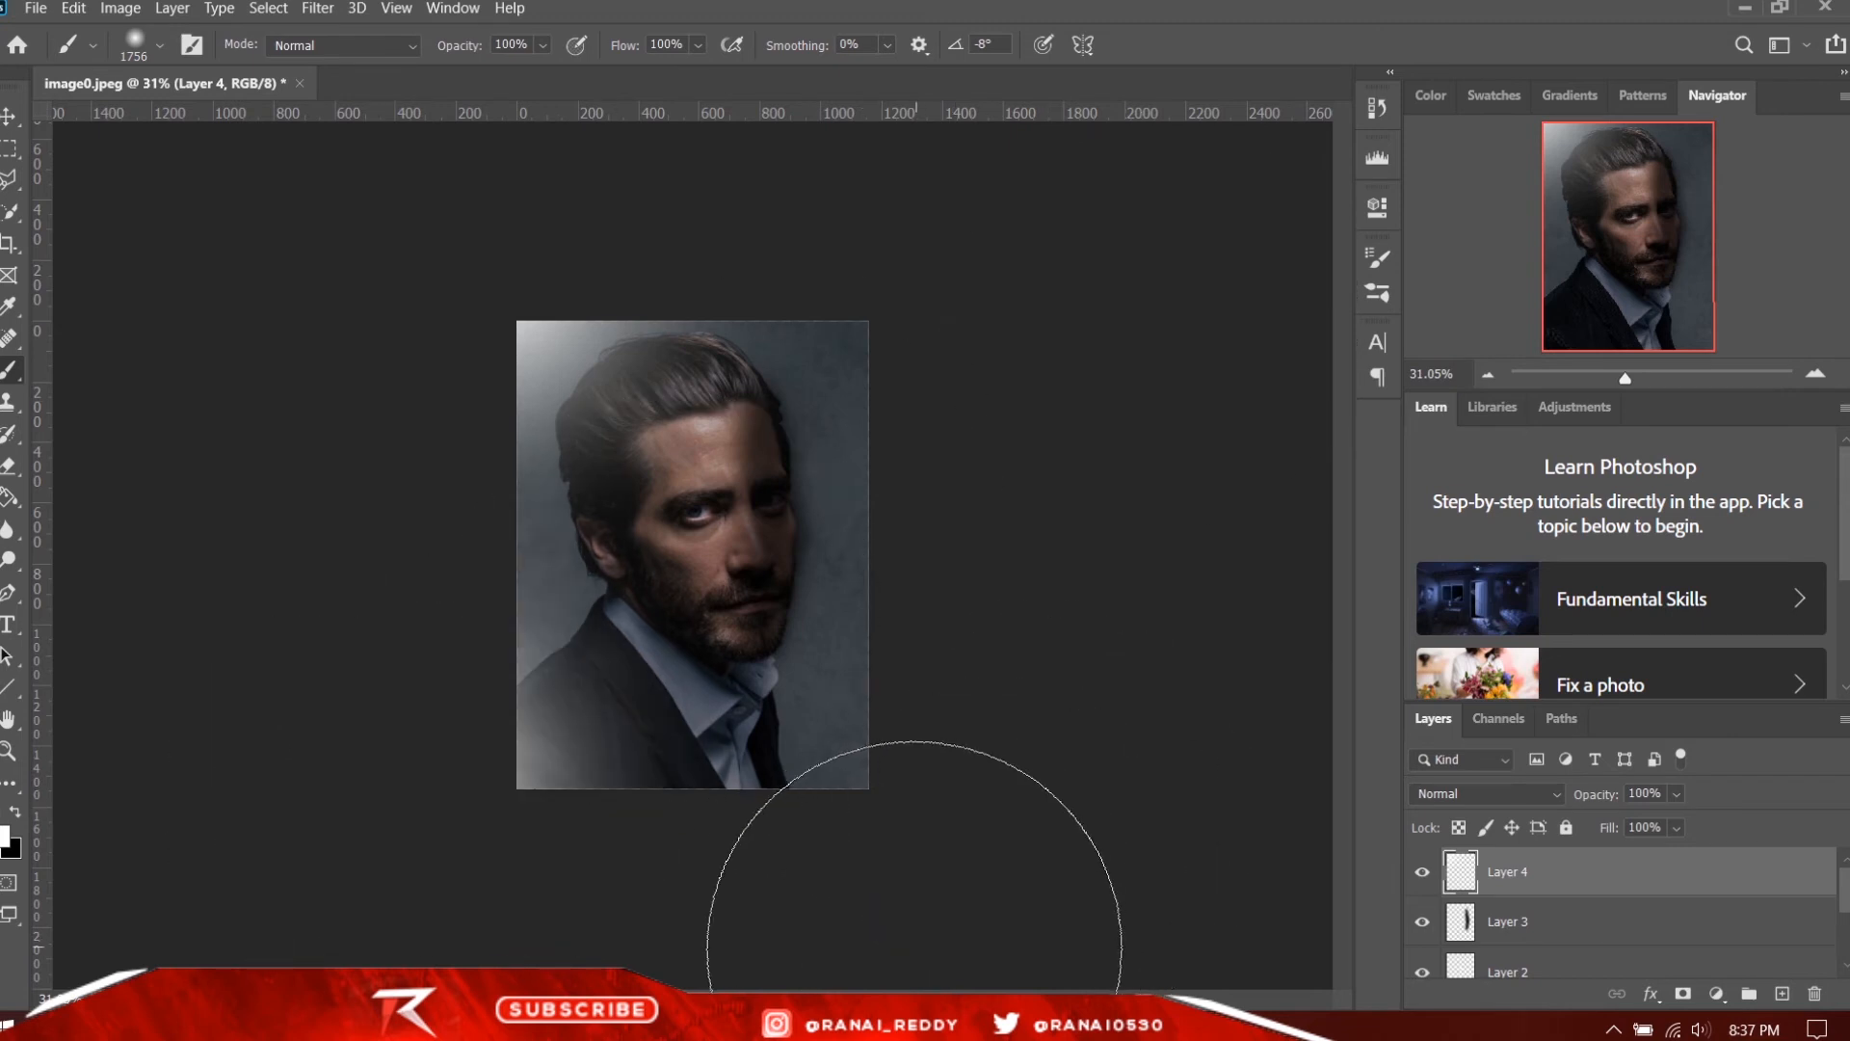
left_click(858, 790)
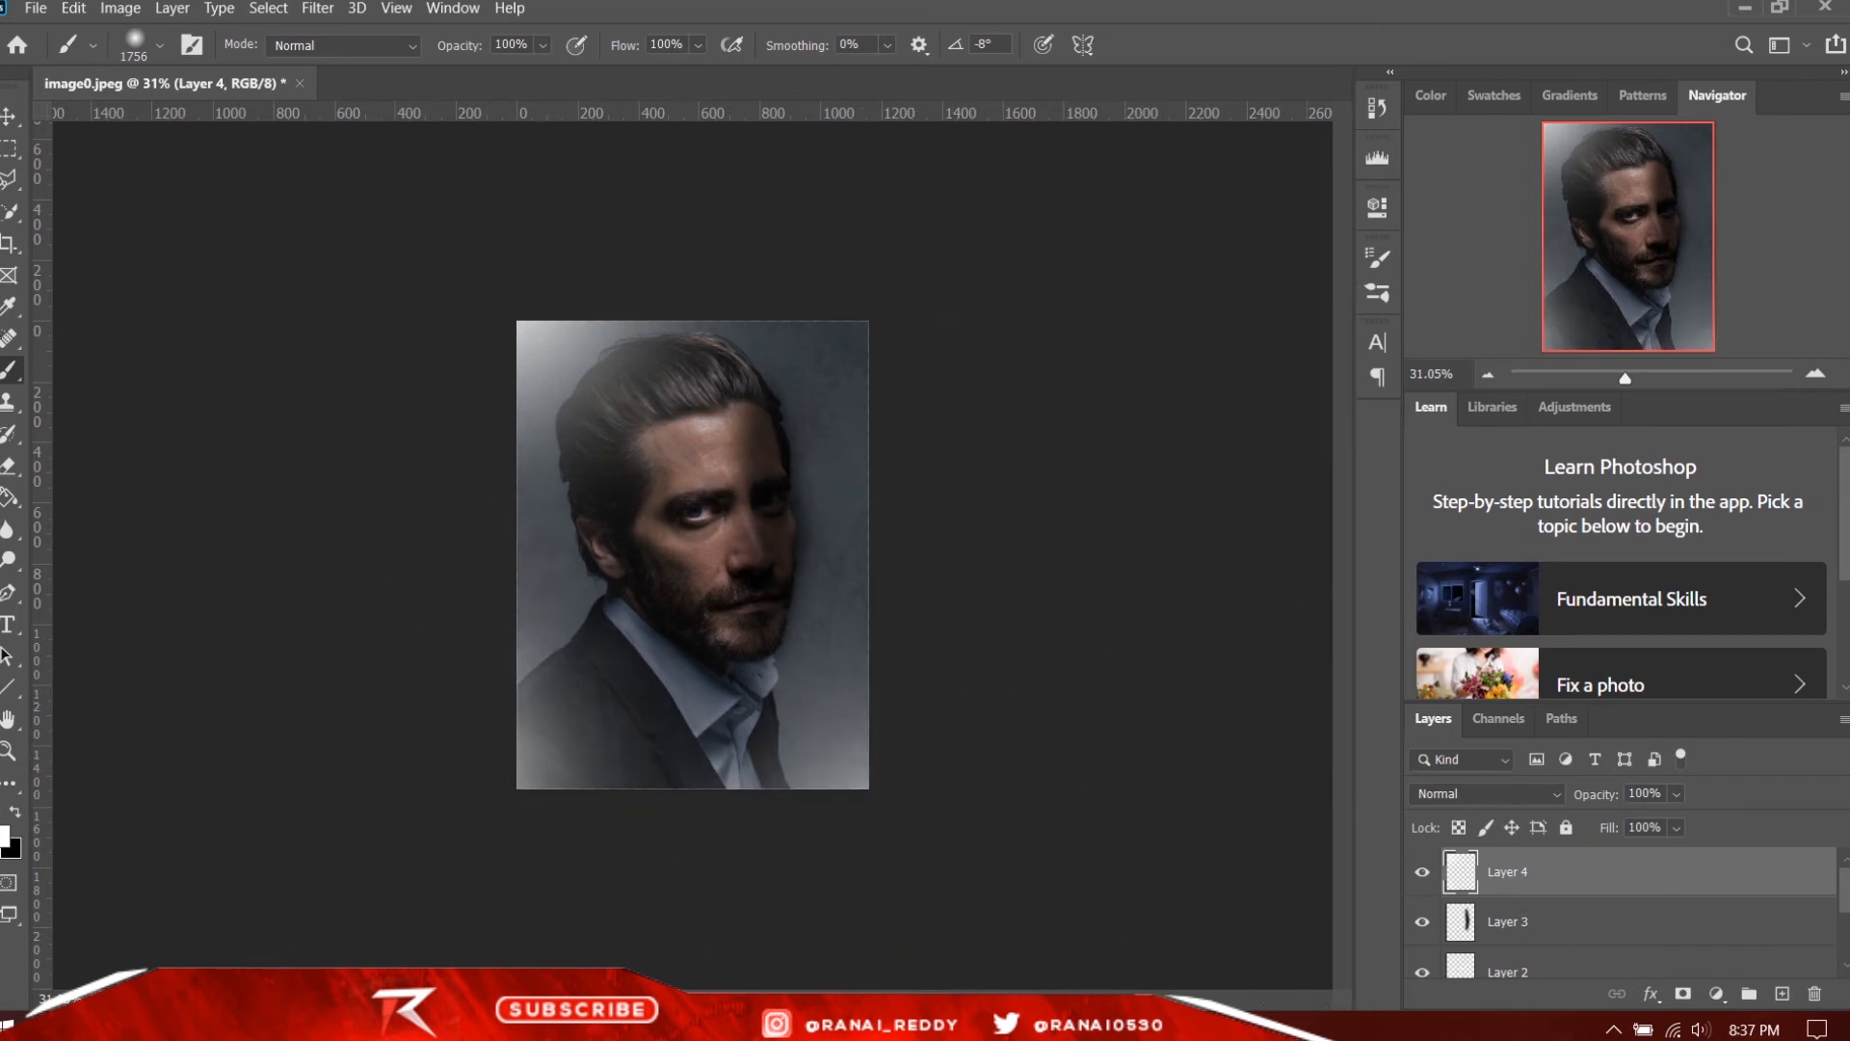
Step: Erase the white glow in the photo's lower-right corner with a 699 px soft eraser
left_click(9, 465)
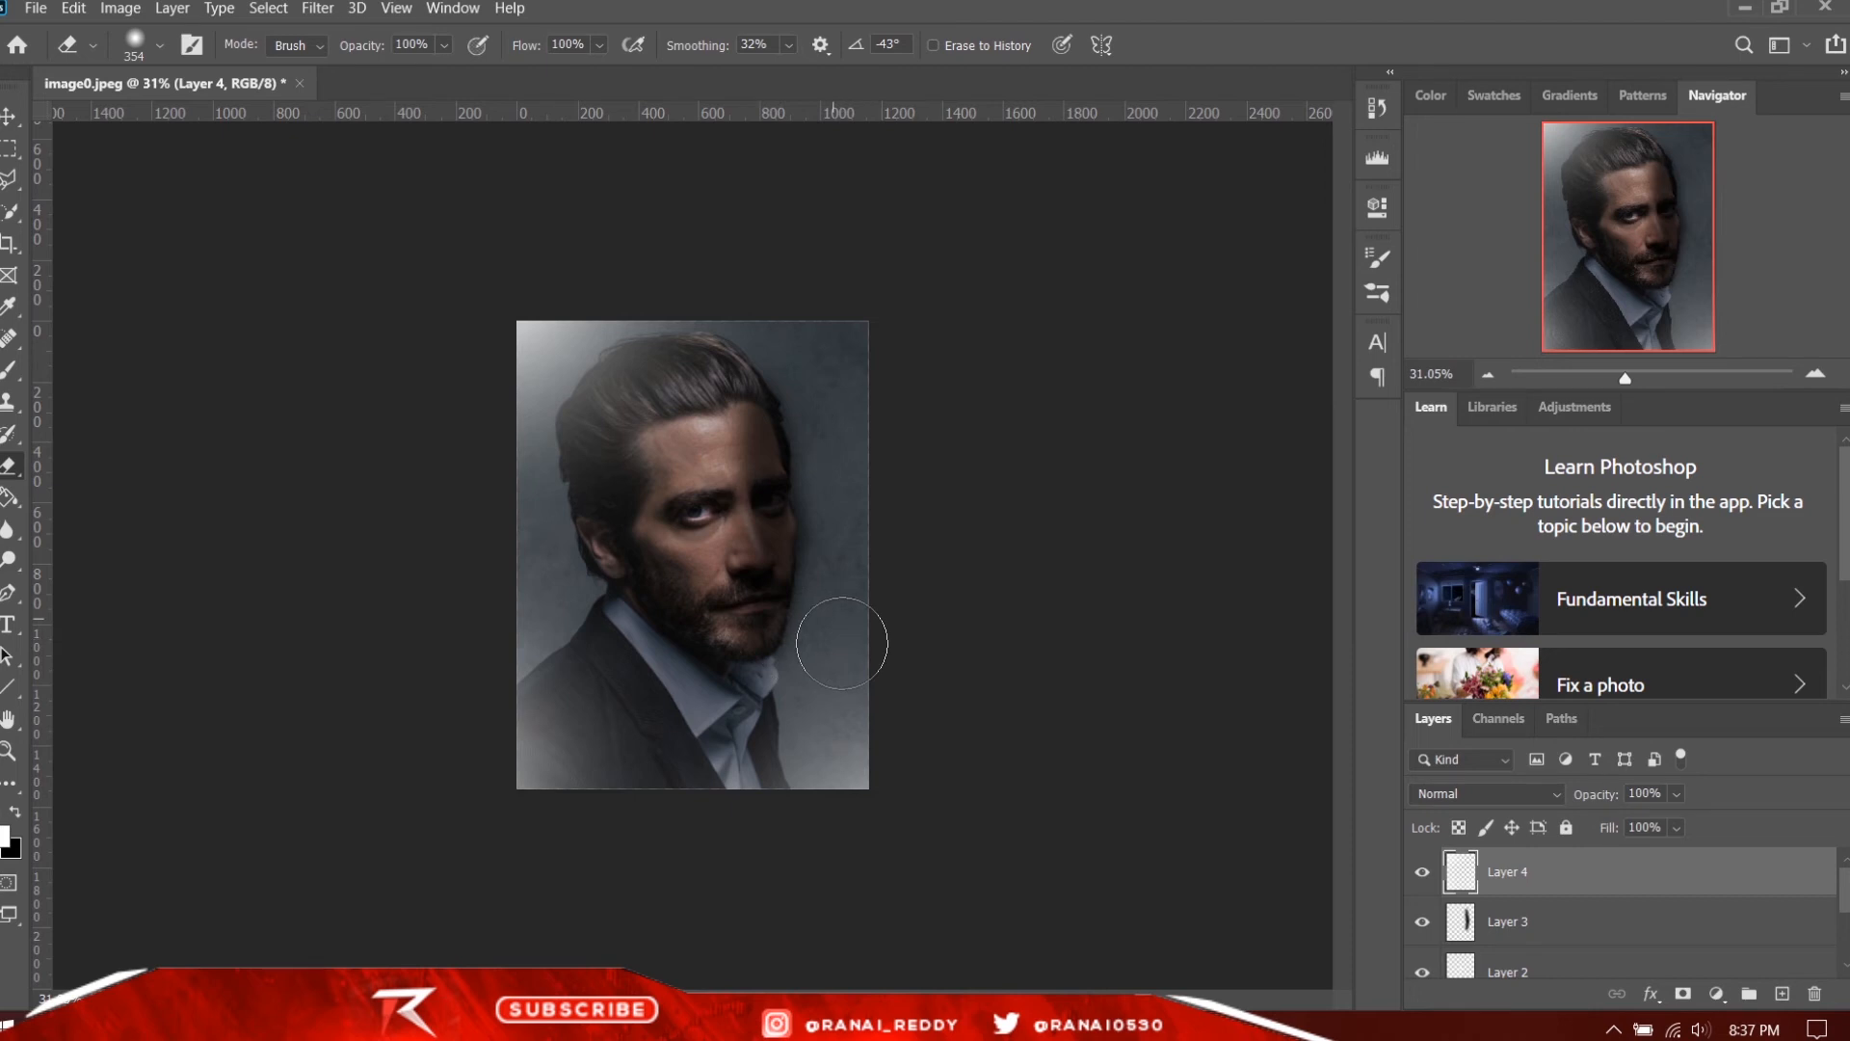
left_click_drag(798, 648, 877, 657)
mouse_move(923, 865)
left_mouse_down()
mouse_move(838, 784)
mouse_move(855, 743)
left_mouse_up()
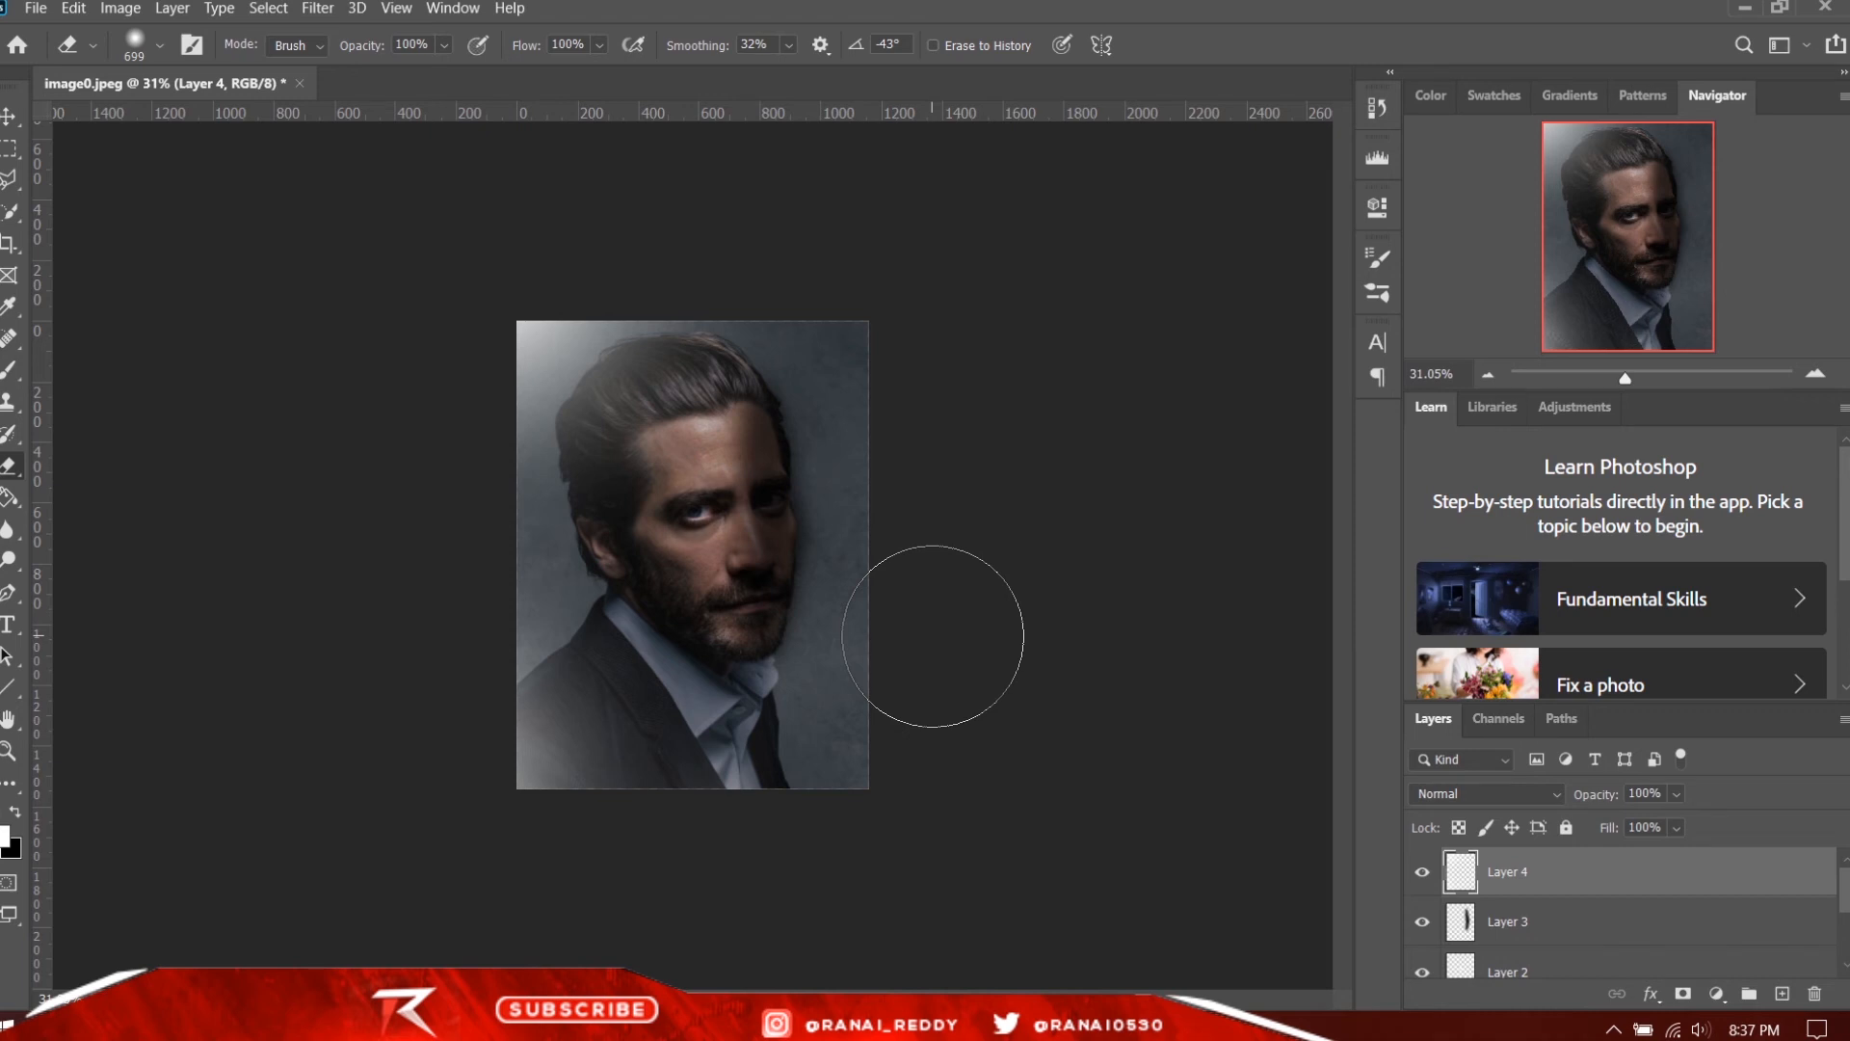
Step: Set the white glow layer's opacity to 42% and return to the 1756 px brush
key("ctrl+plus")
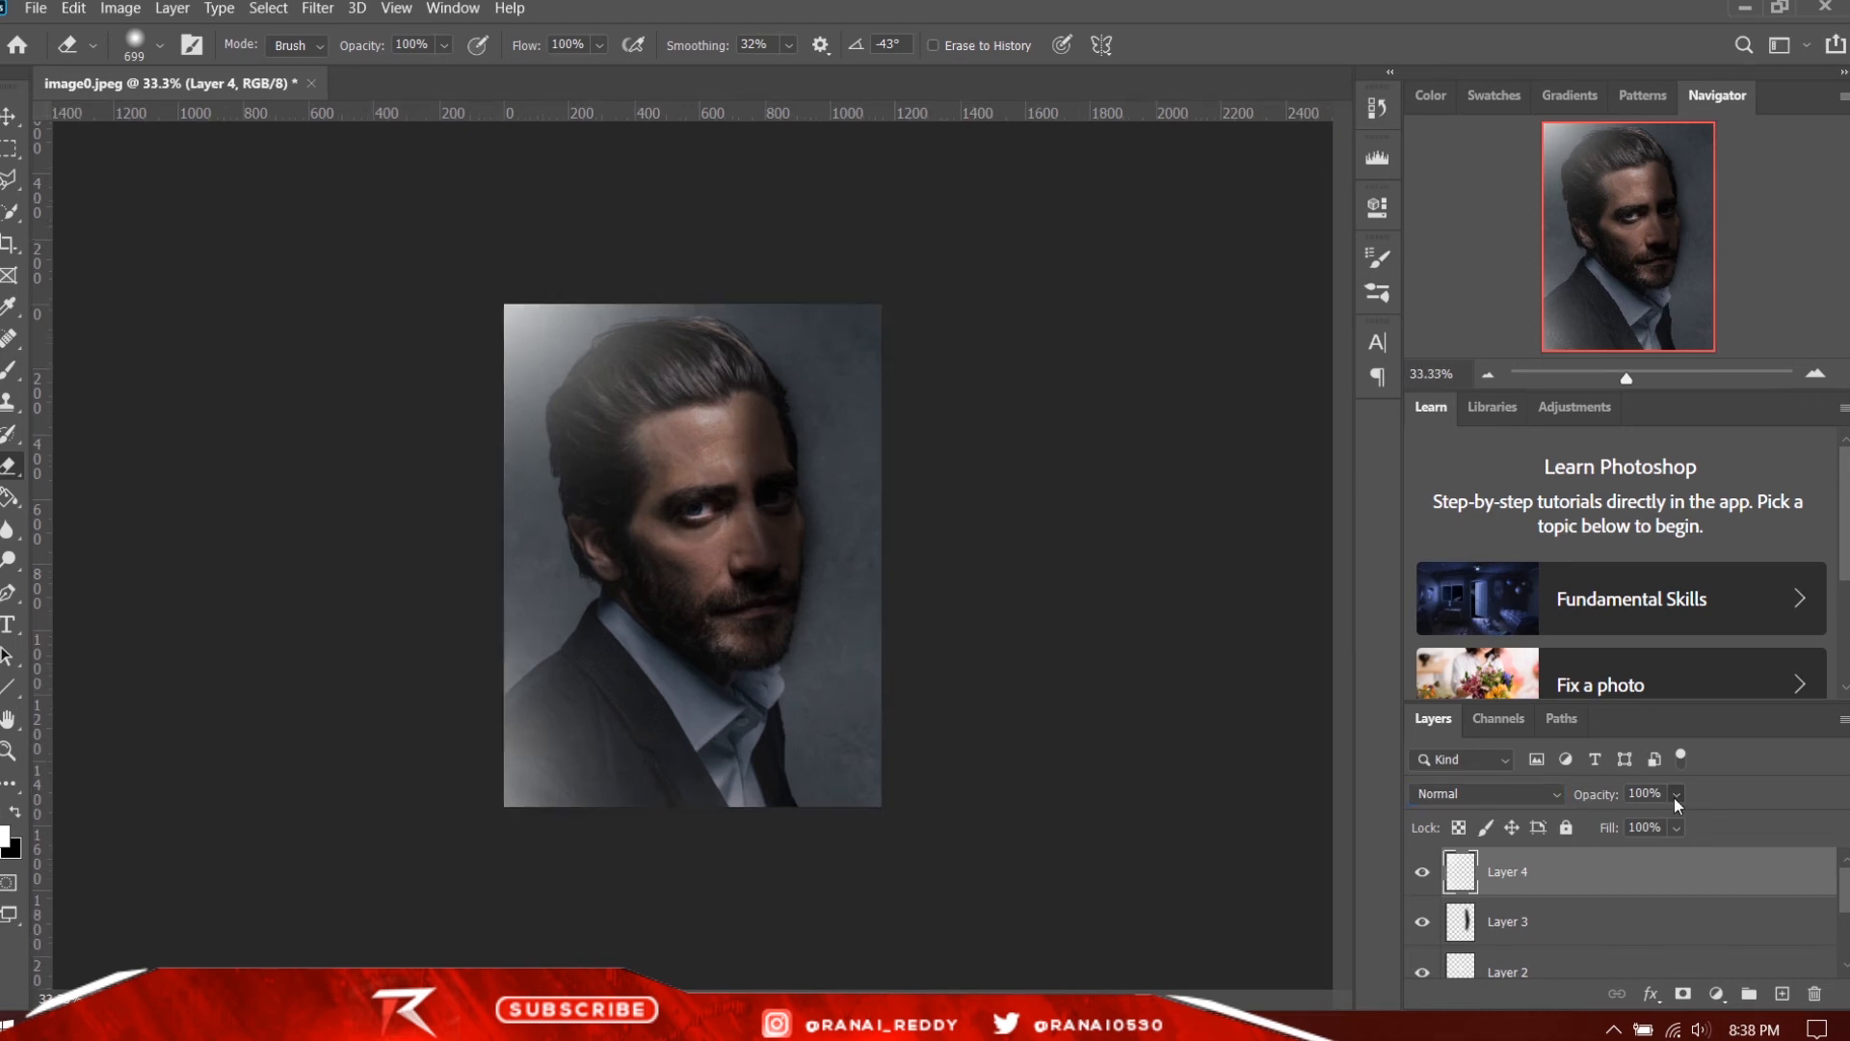
left_click_drag(1674, 796, 1640, 827)
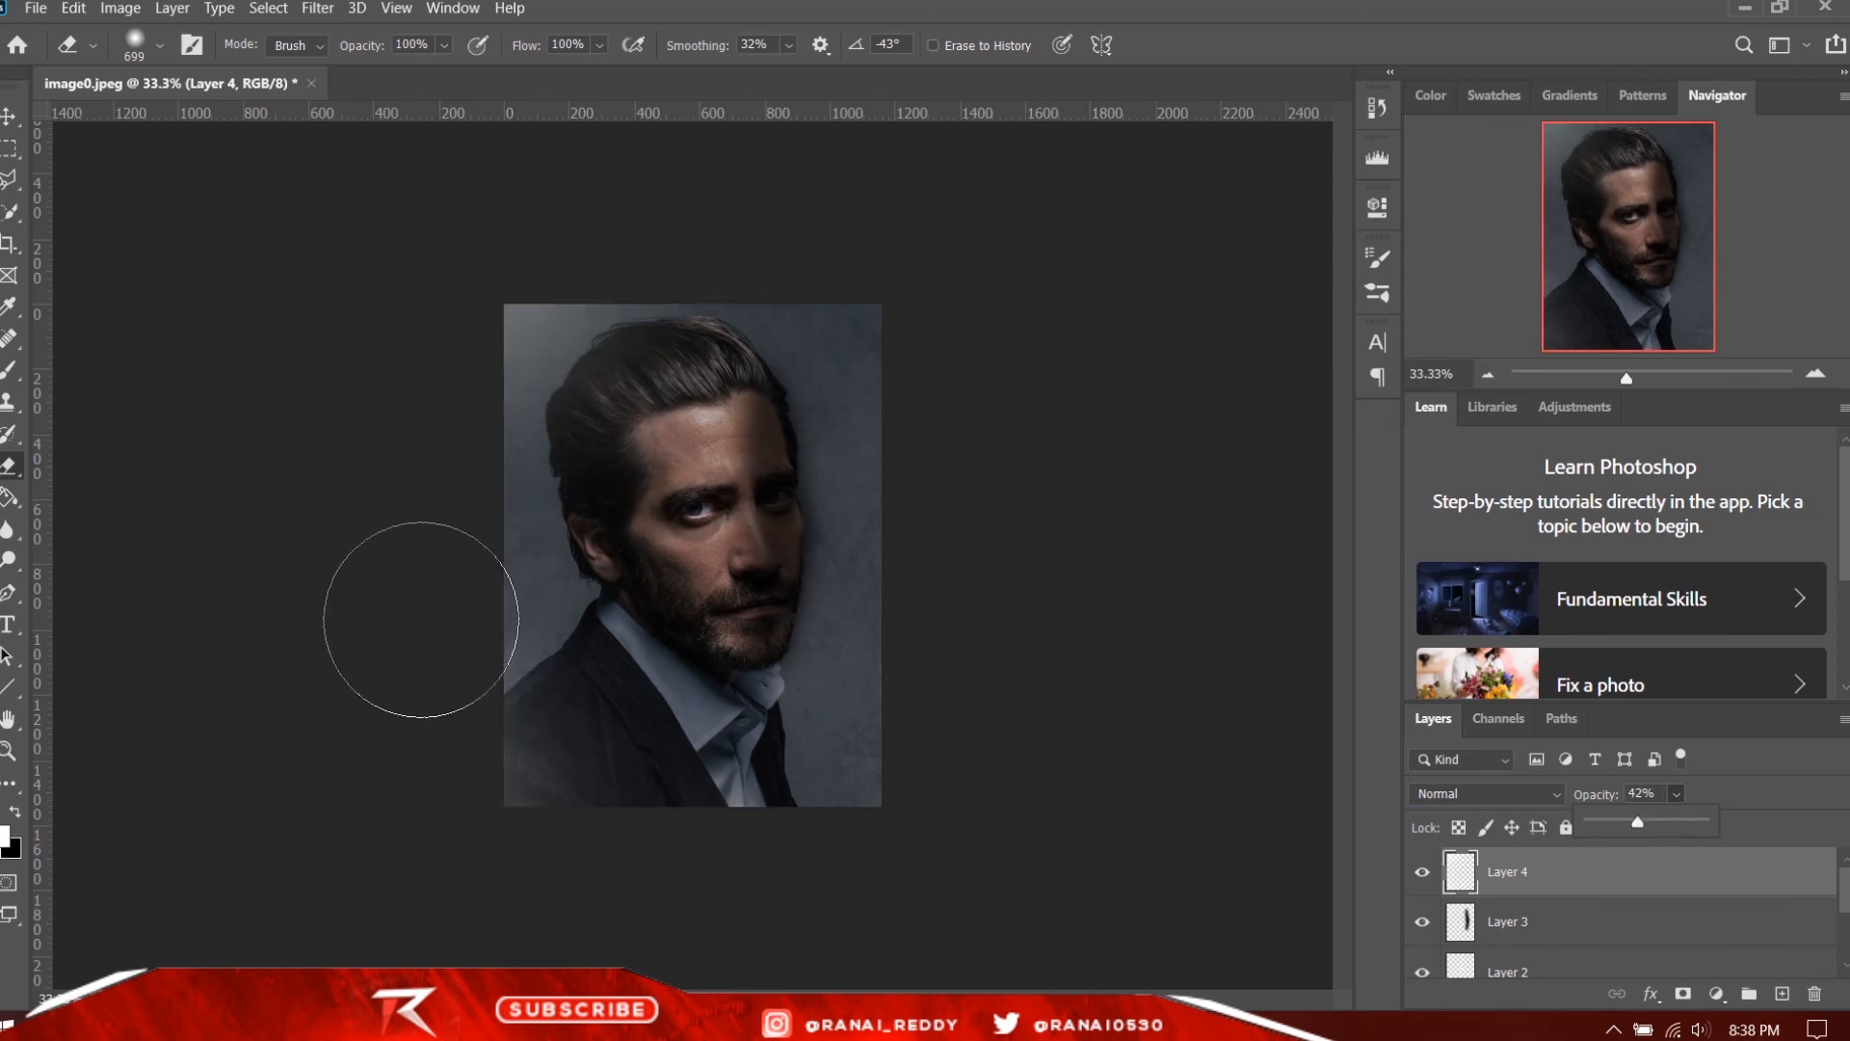
left_click(416, 578)
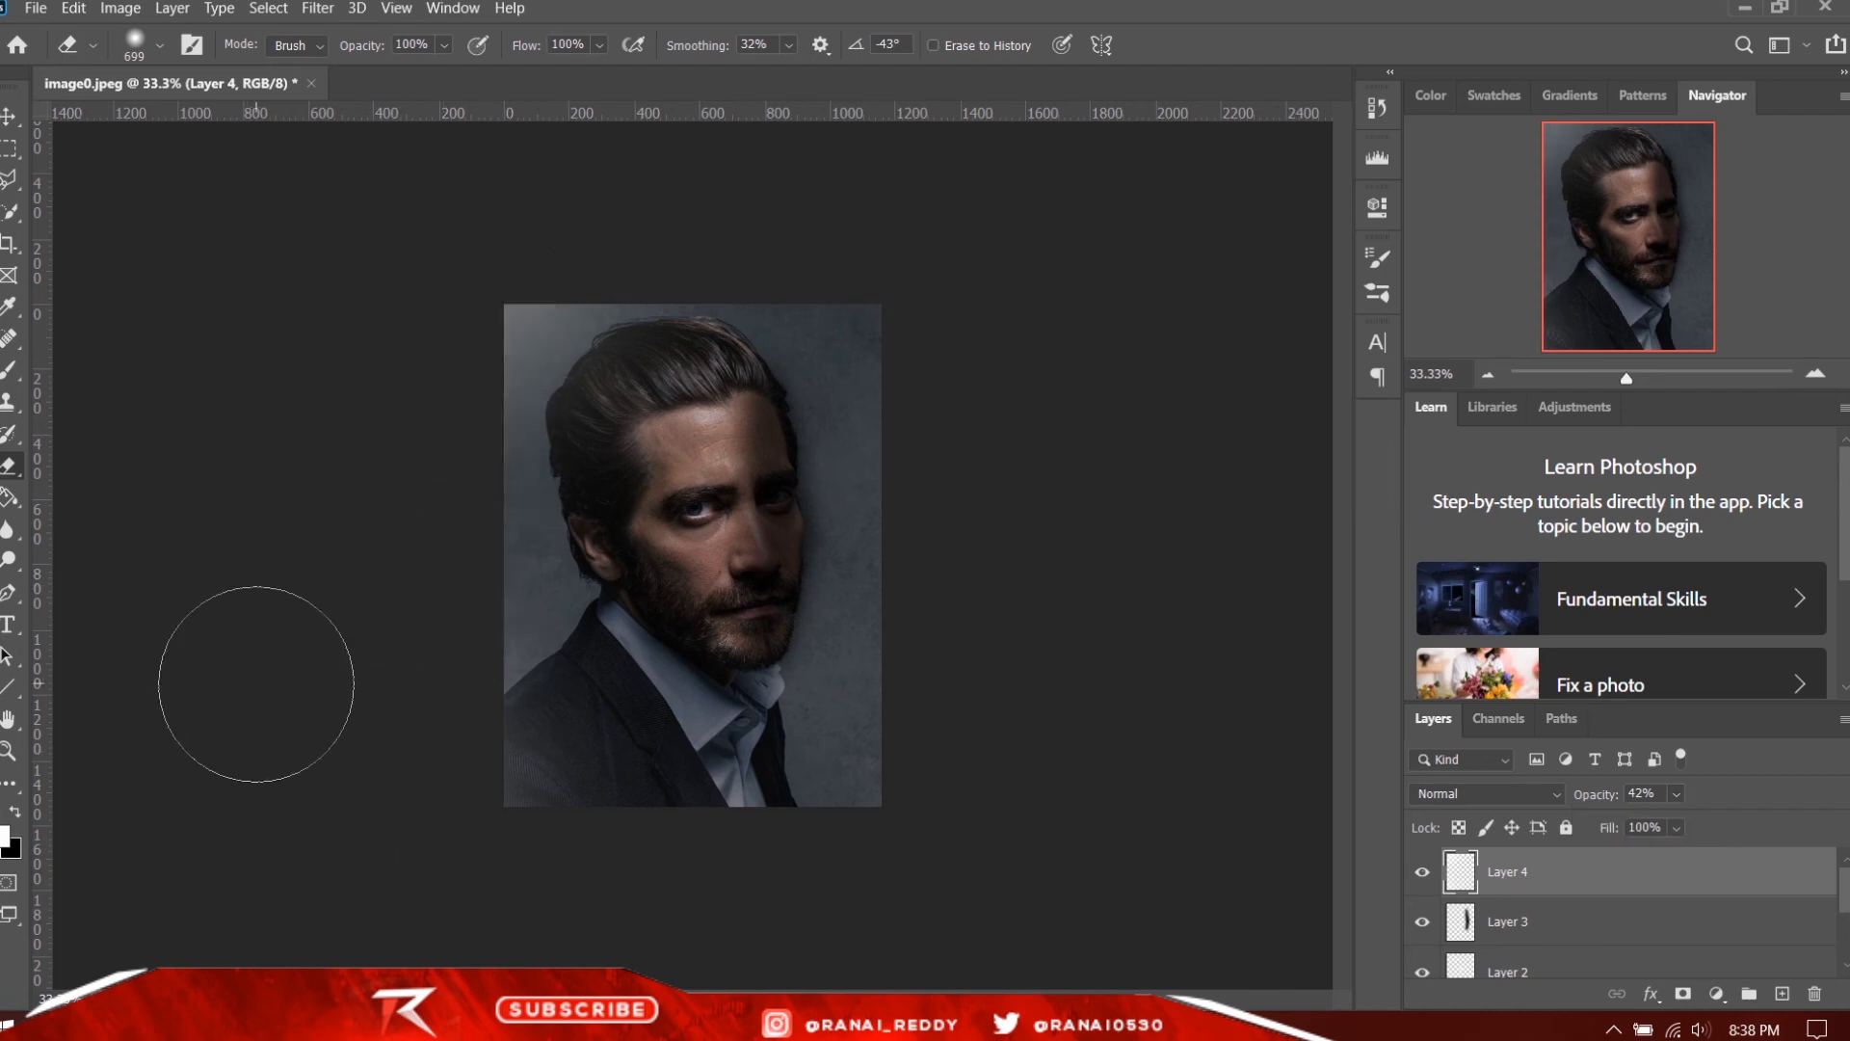
key("b")
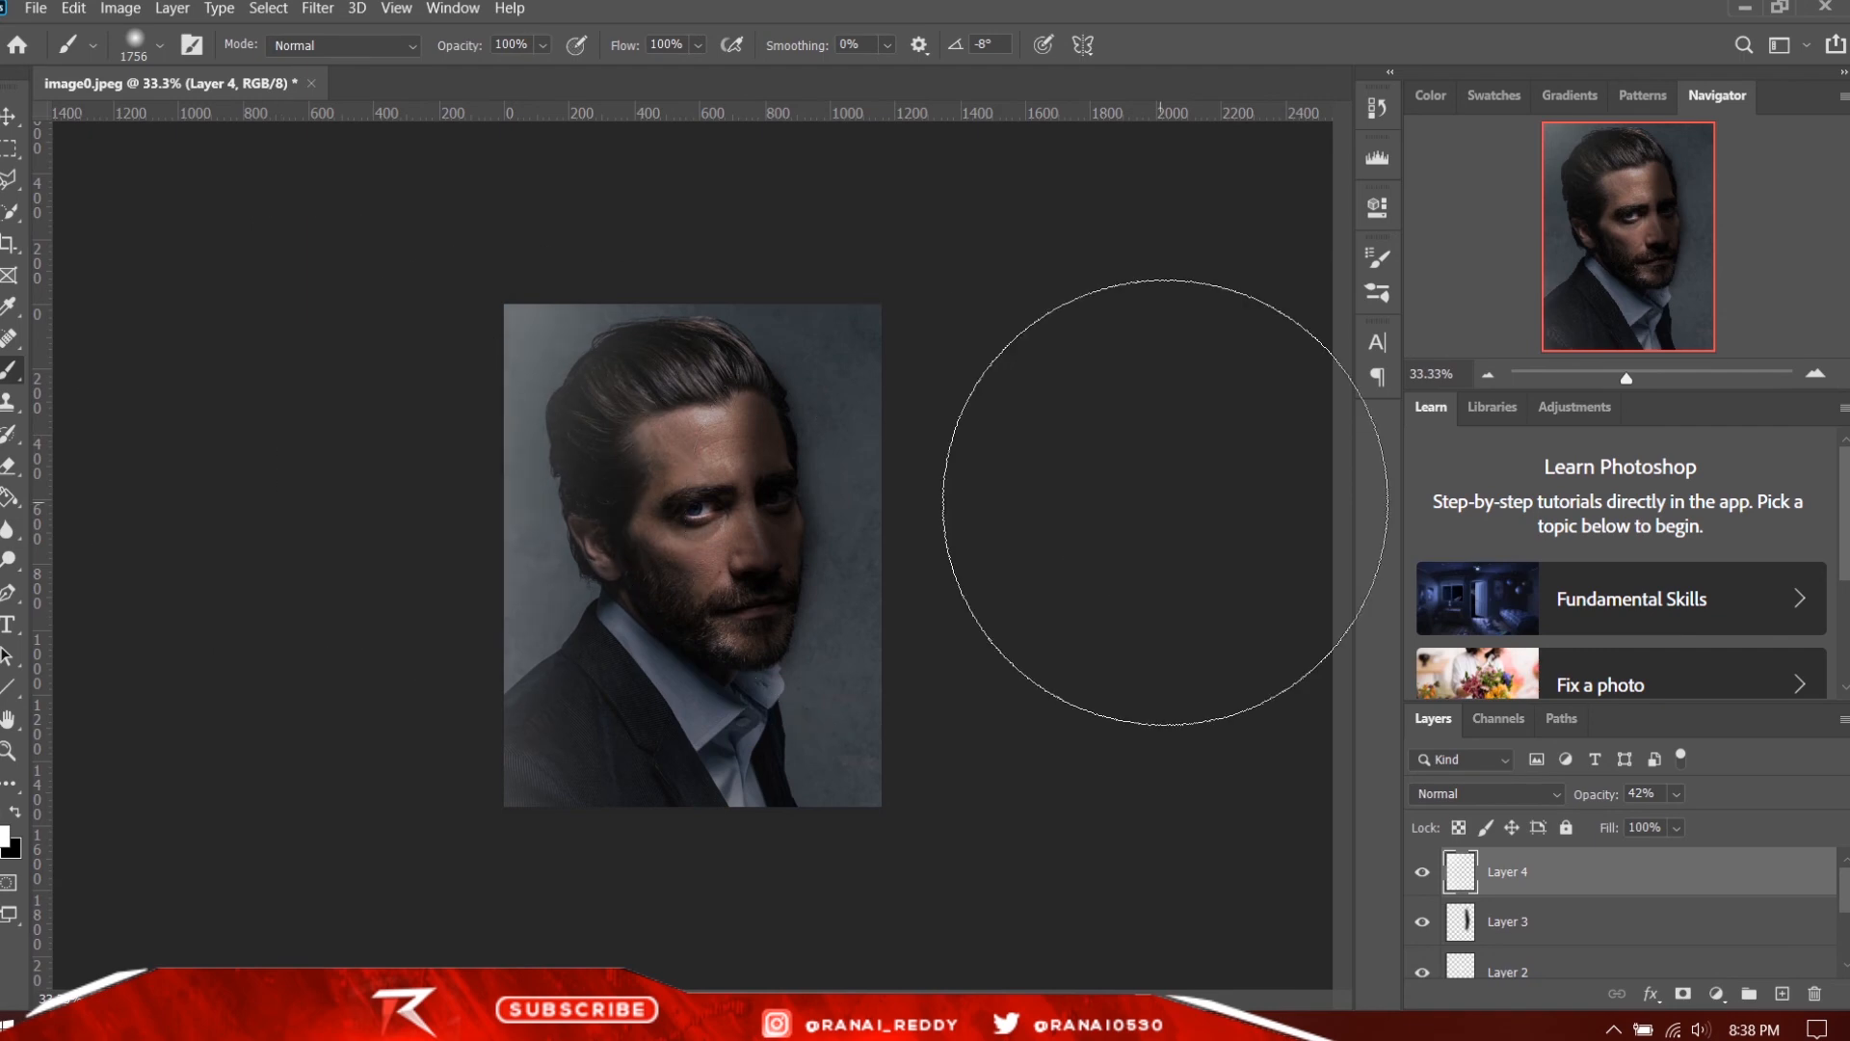
Step: Examine the corner glow and face shading across the whole portrait and up close
key("ctrl+minus")
key("ctrl+minus")
key("ctrl+minus")
key("ctrl+plus")
key("ctrl+plus")
key("ctrl+plus")
key("ctrl+plus")
key("ctrl+plus")
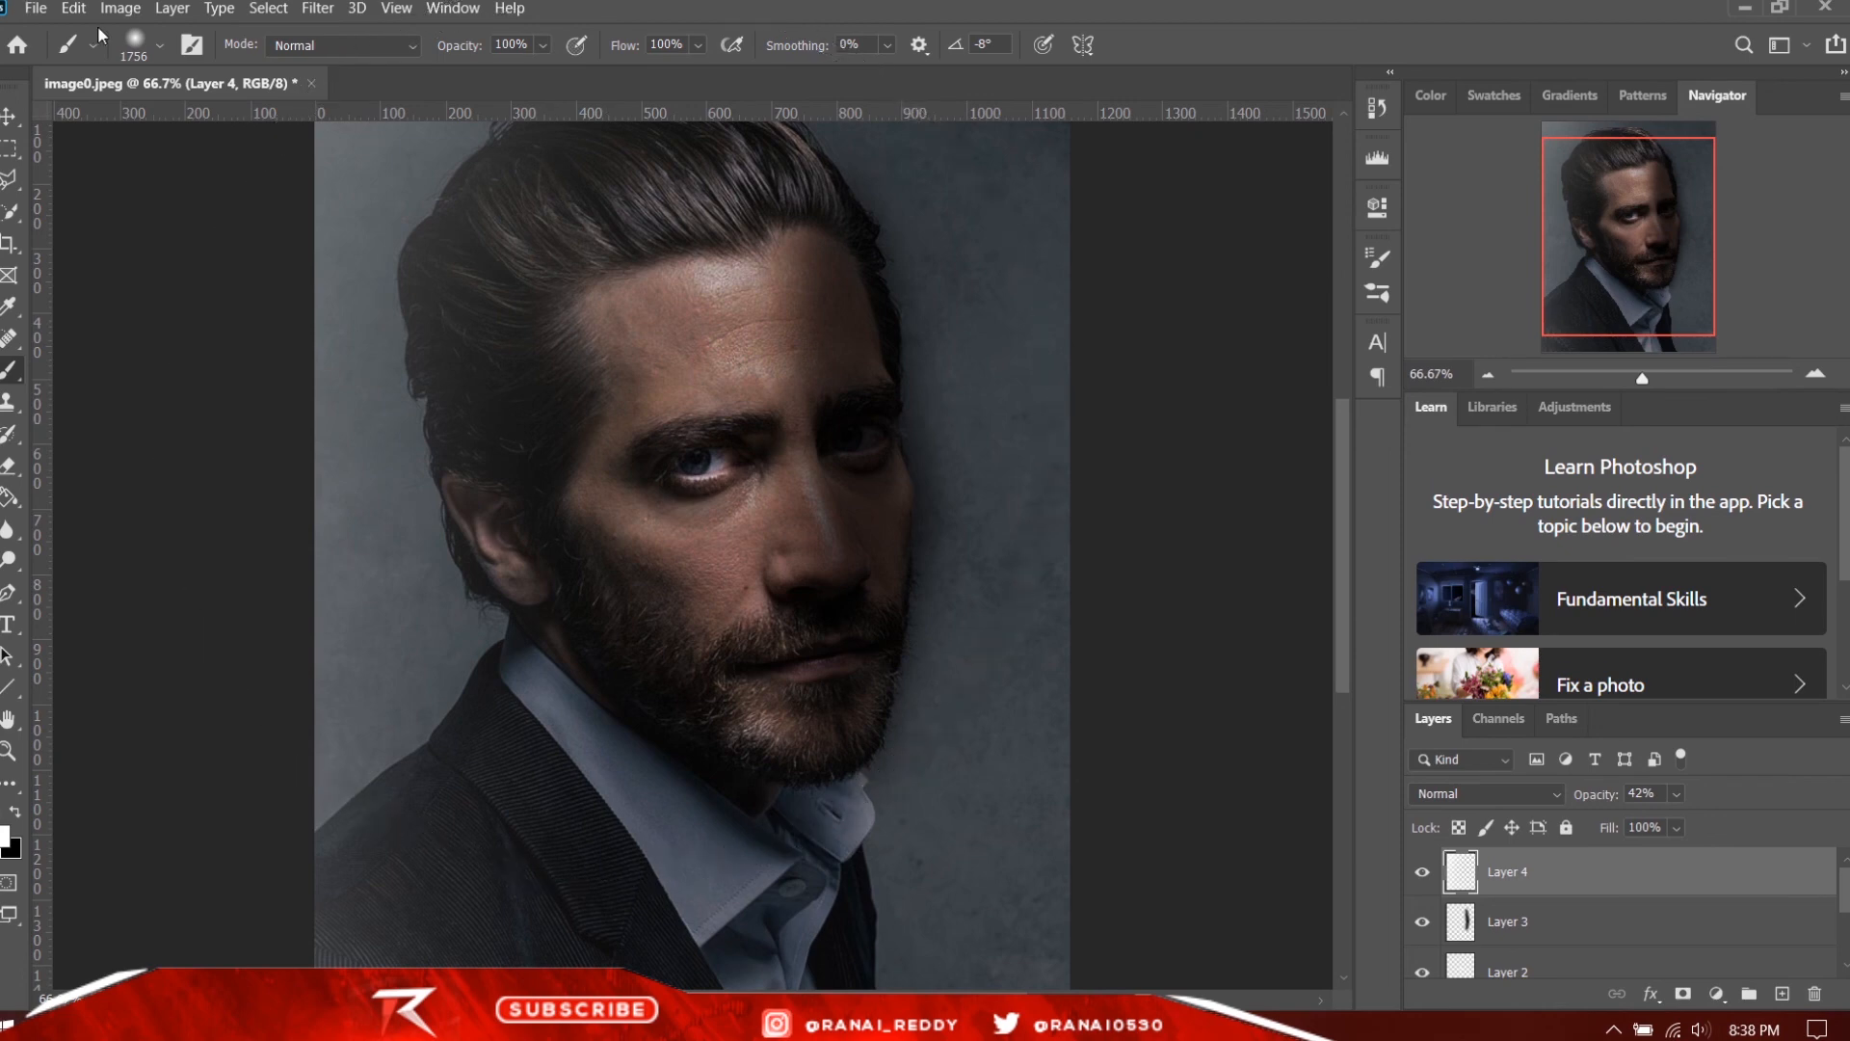
Step: Set the soft white brush size to 322 px and add a new empty layer on top
left_click(159, 45)
left_click(246, 123)
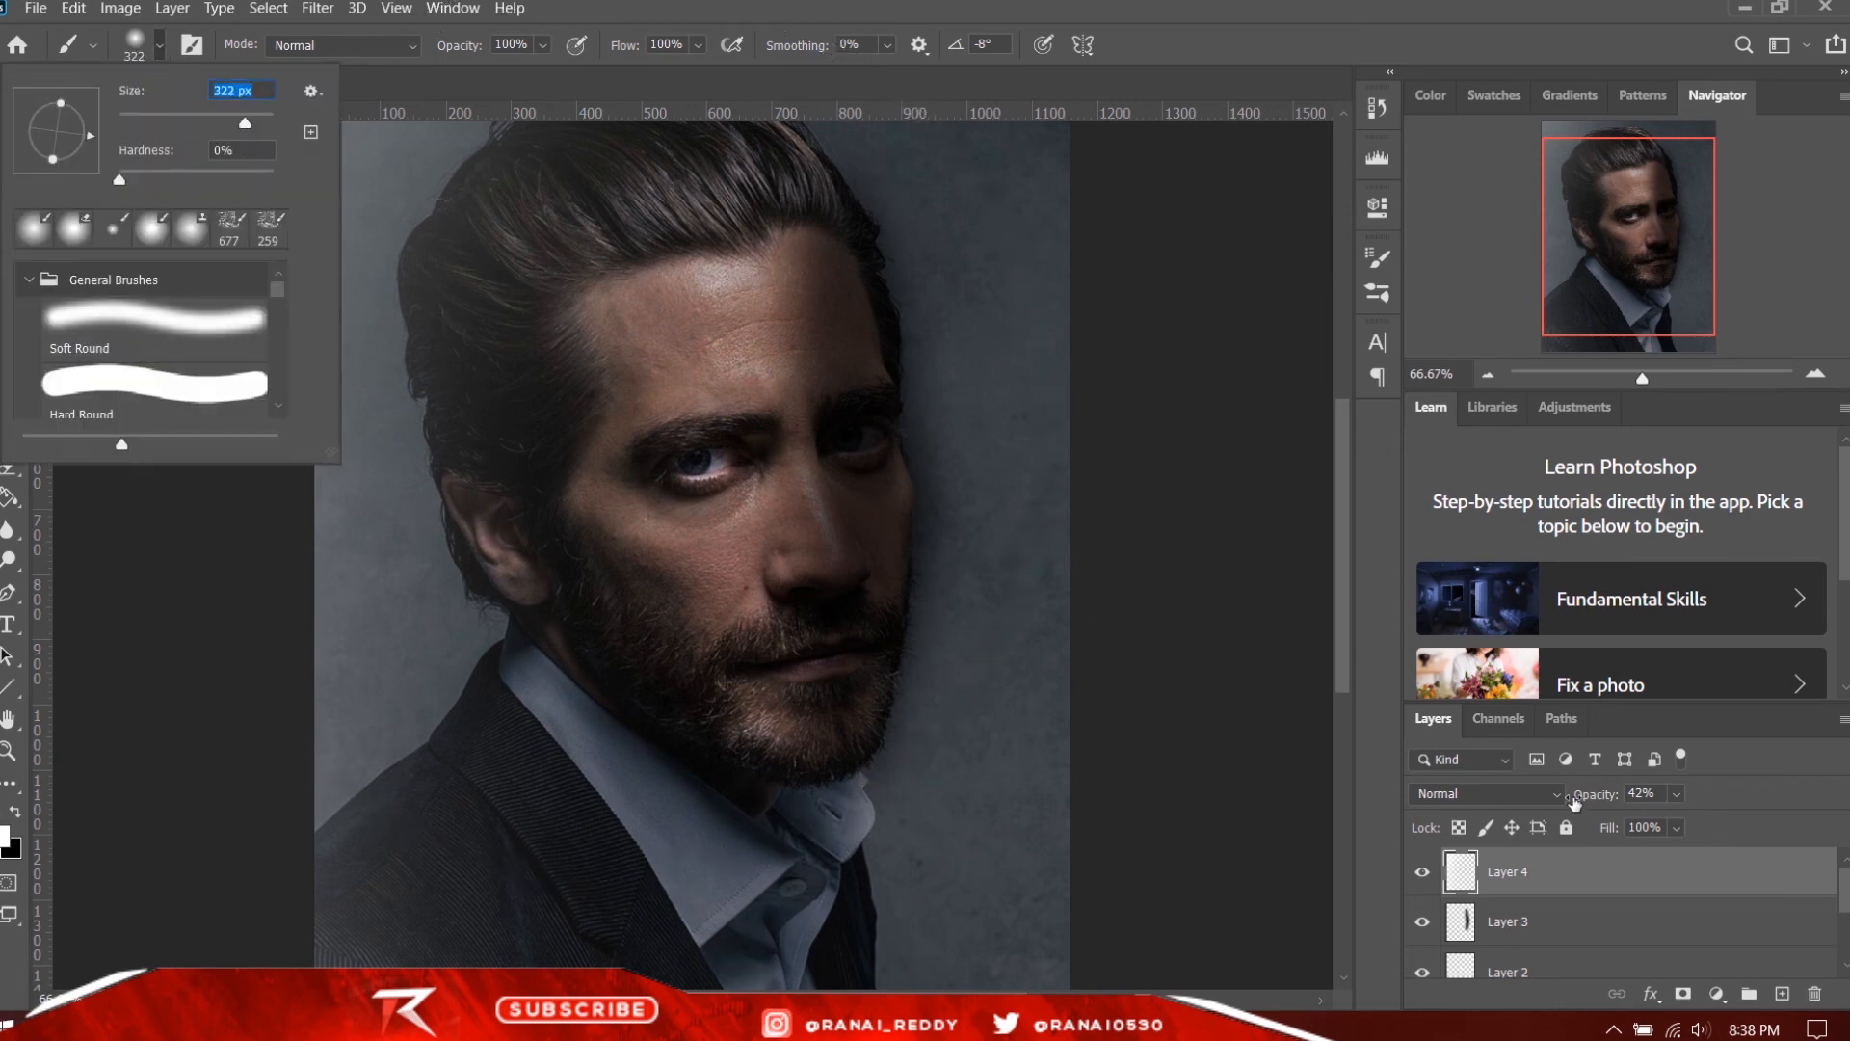
left_click(1782, 994)
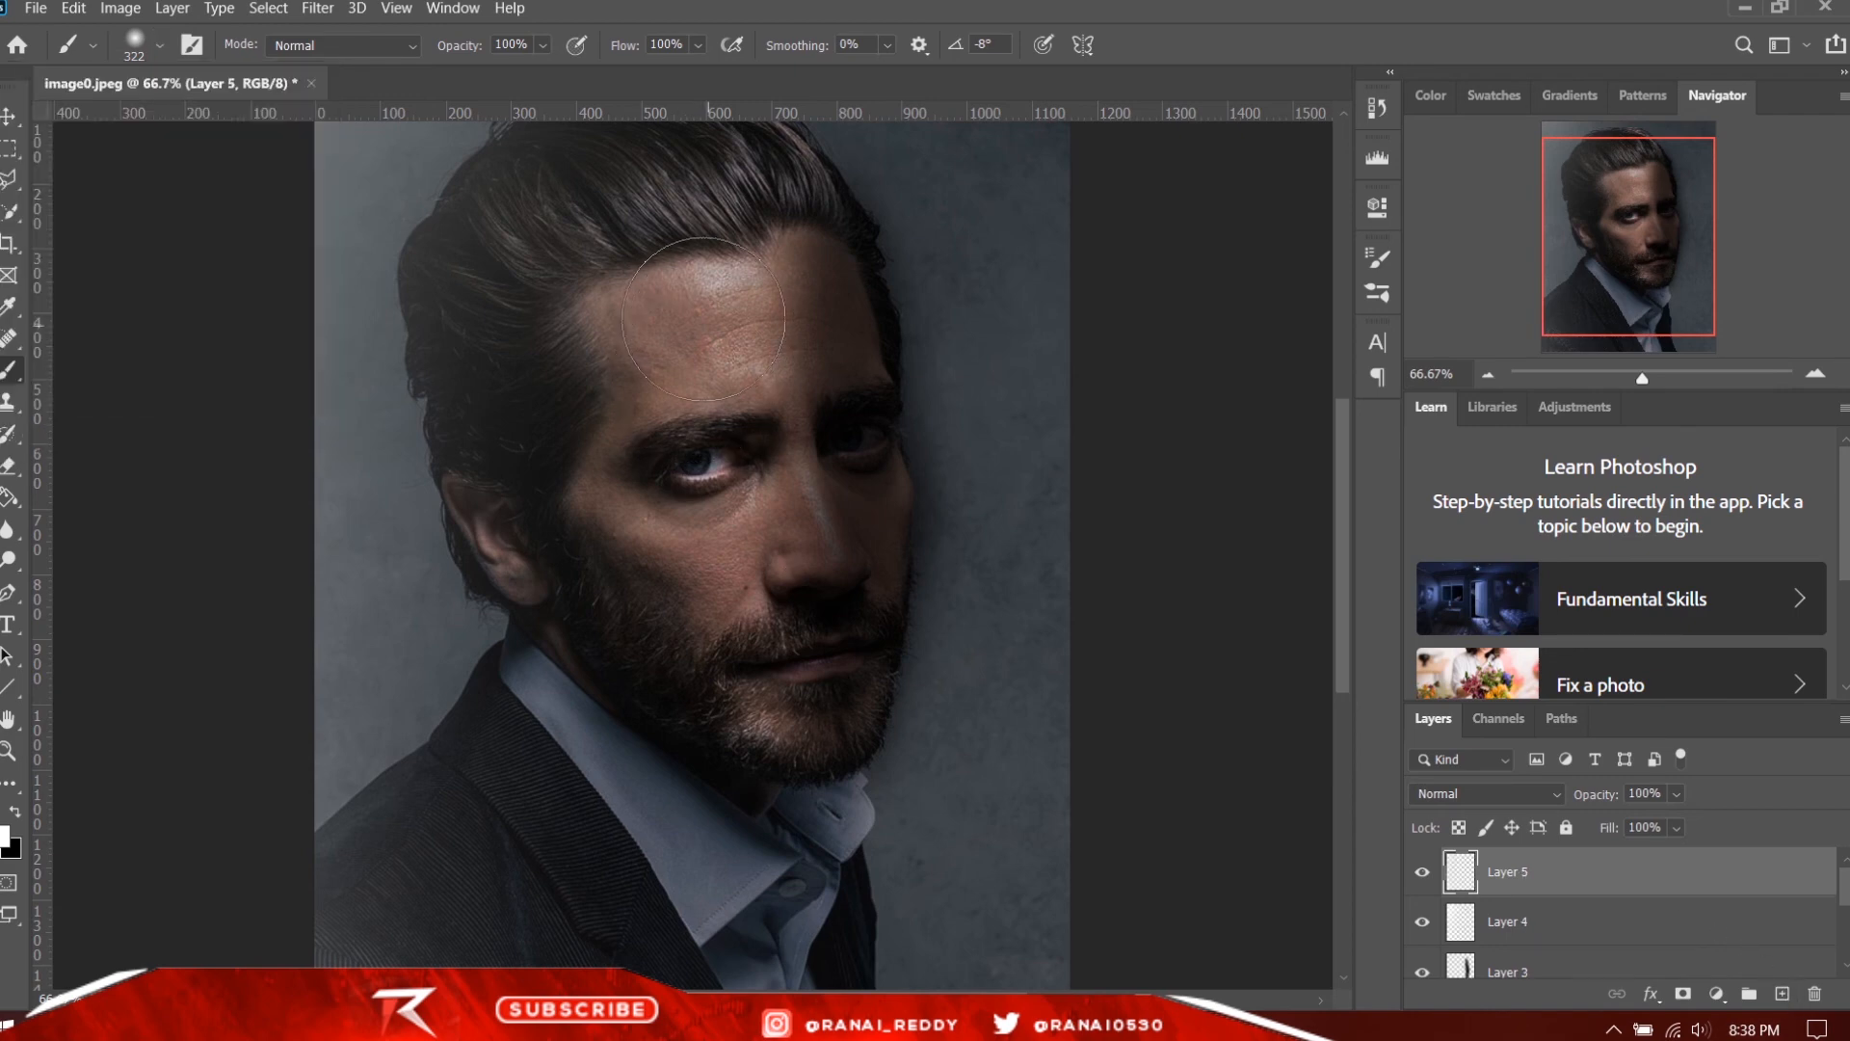
Step: Paint broad soft white strokes over the lit side of the man's face and hair, his neck, shirt and jacket
mouse_move(704, 318)
left_mouse_down()
mouse_move(702, 630)
mouse_move(765, 325)
mouse_move(657, 237)
left_mouse_up()
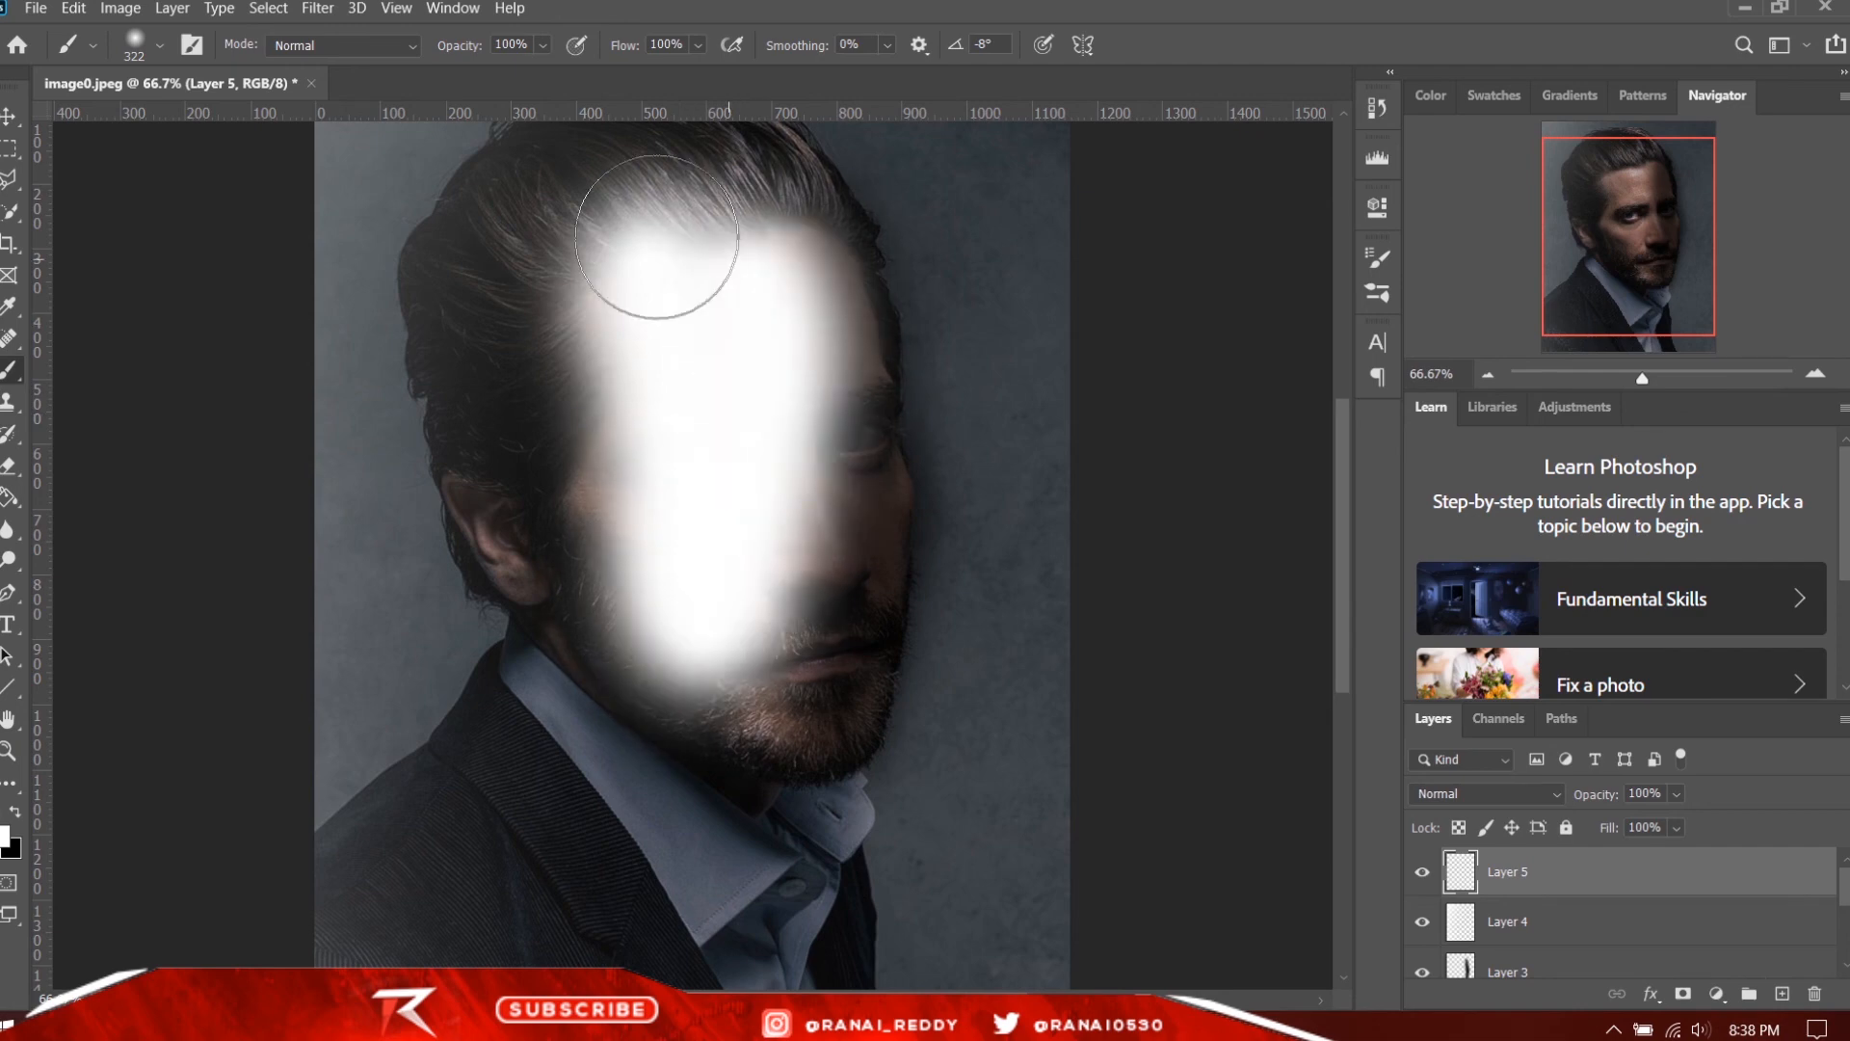
scroll(657, 237, "down", 5)
mouse_move(681, 619)
left_mouse_down()
mouse_move(703, 829)
mouse_move(541, 456)
mouse_move(459, 630)
left_mouse_up()
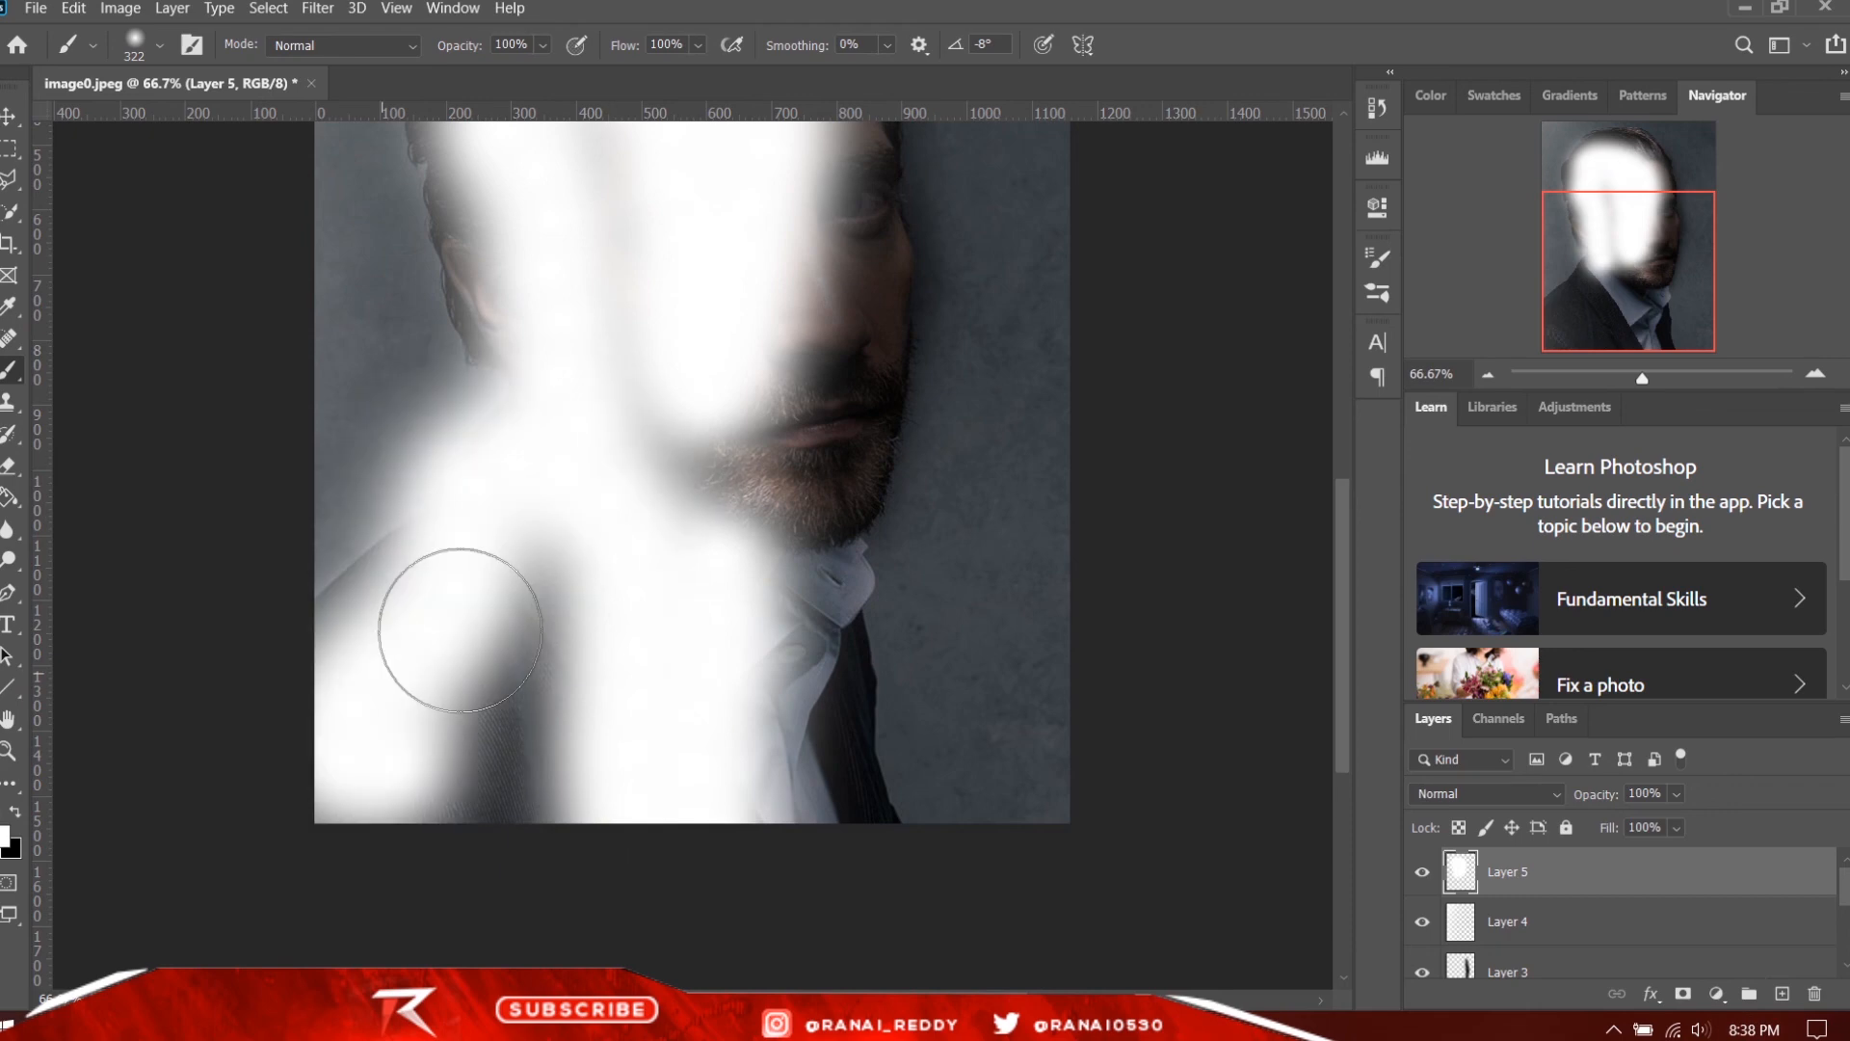
Step: Set the painted white highlight layer's blend mode to Overlay and check its effect on the whole portrait
left_click(1484, 793)
left_click(1448, 692)
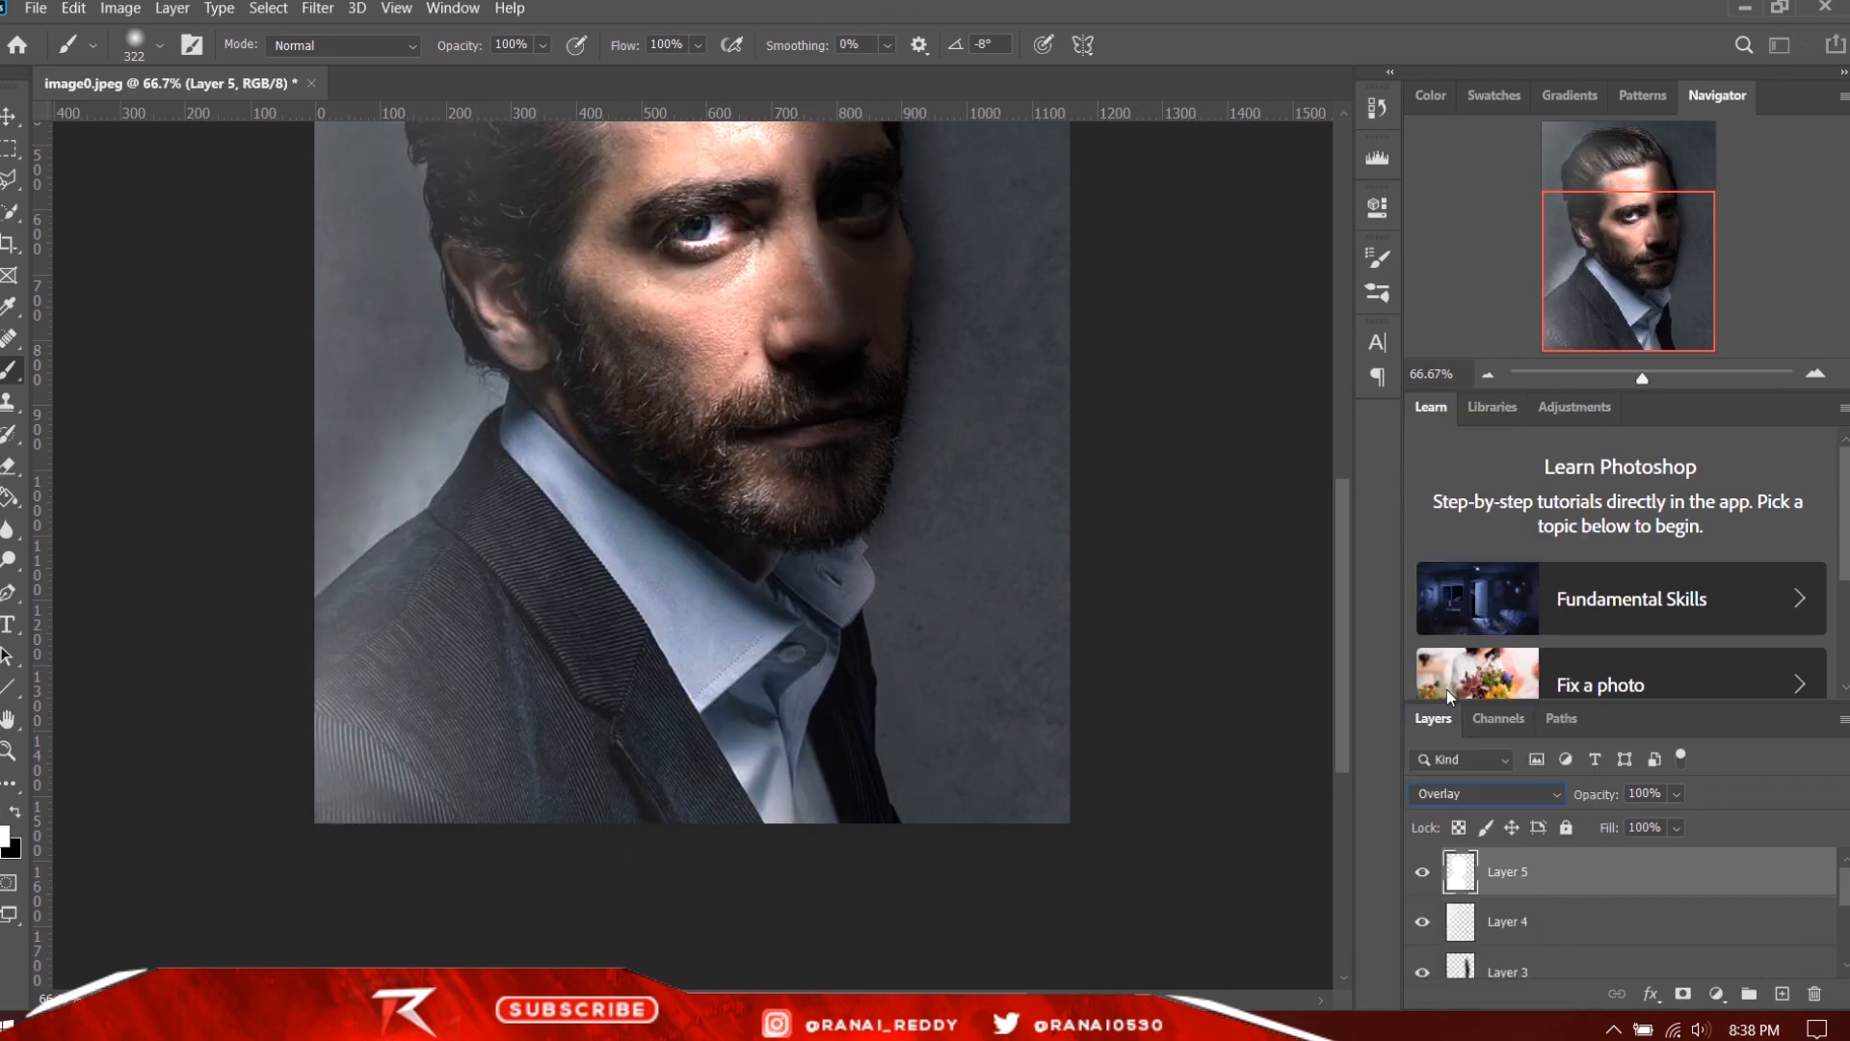
key("ctrl+minus")
key("ctrl+minus")
key("ctrl+minus")
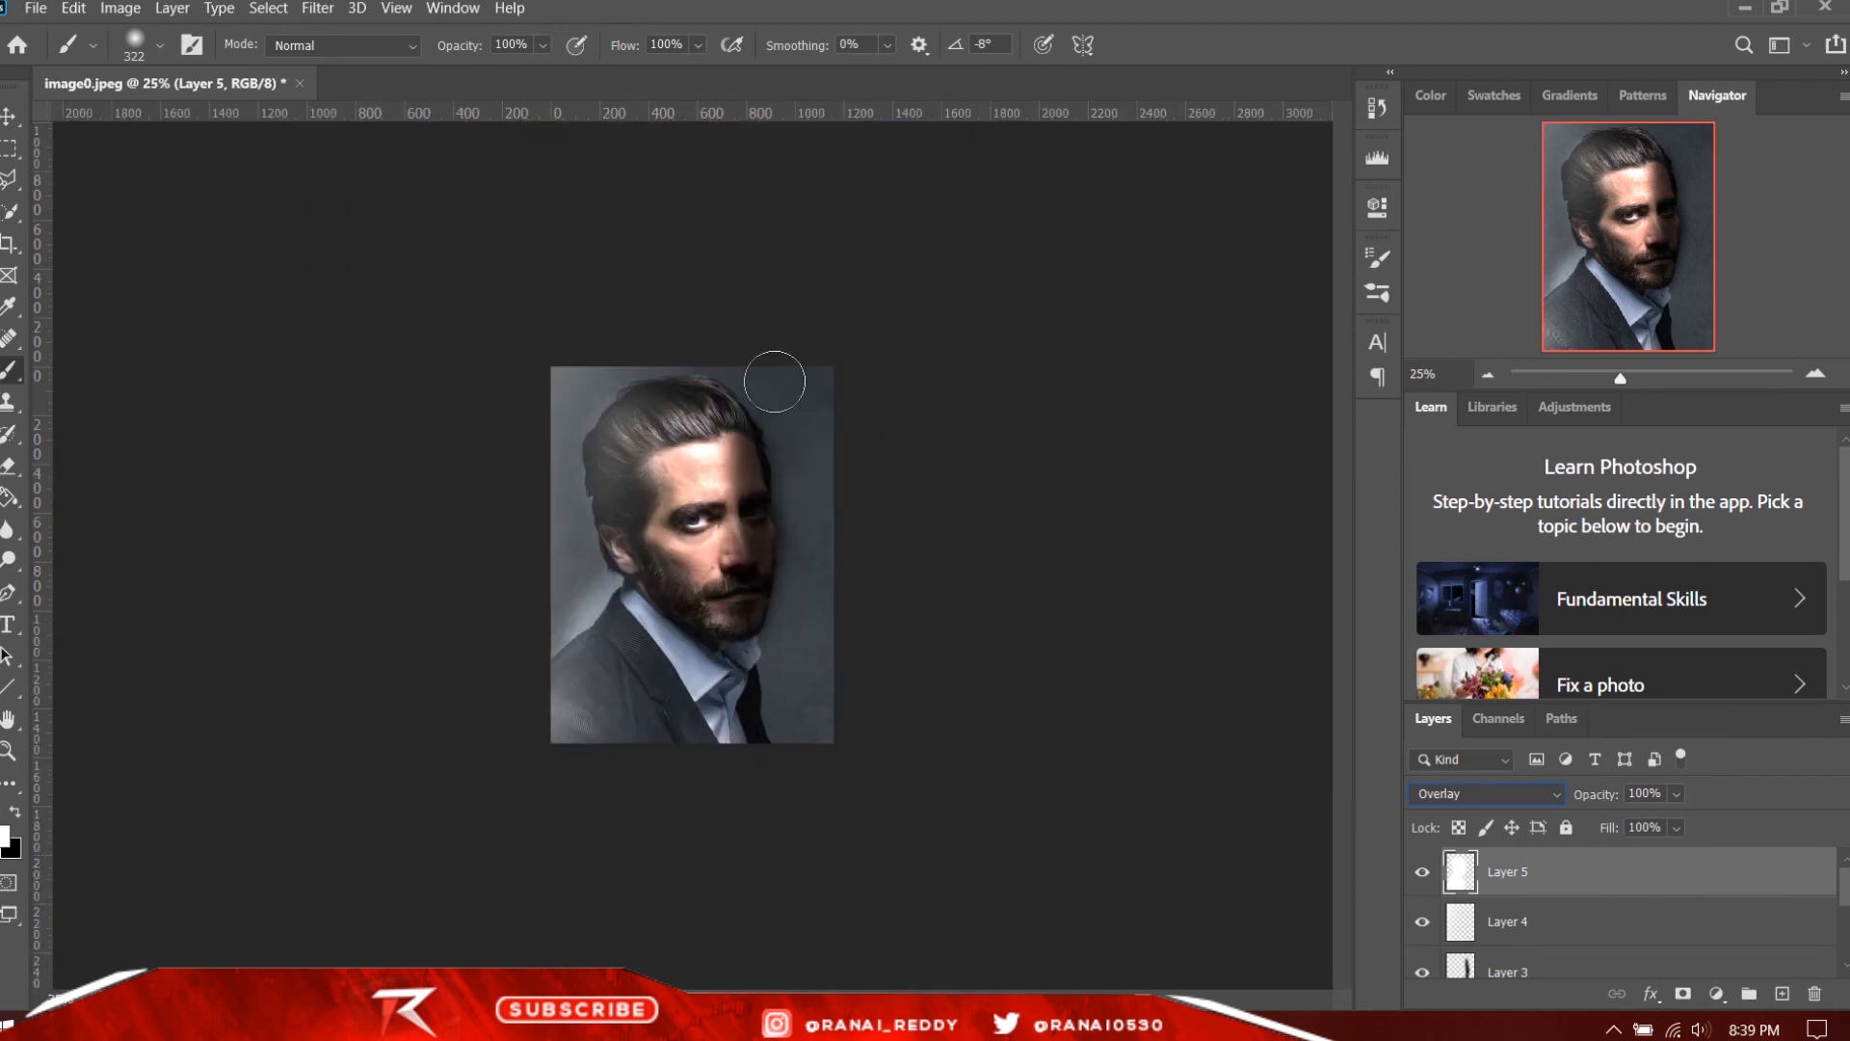
key("ctrl+plus")
key("ctrl+plus")
key("ctrl+plus")
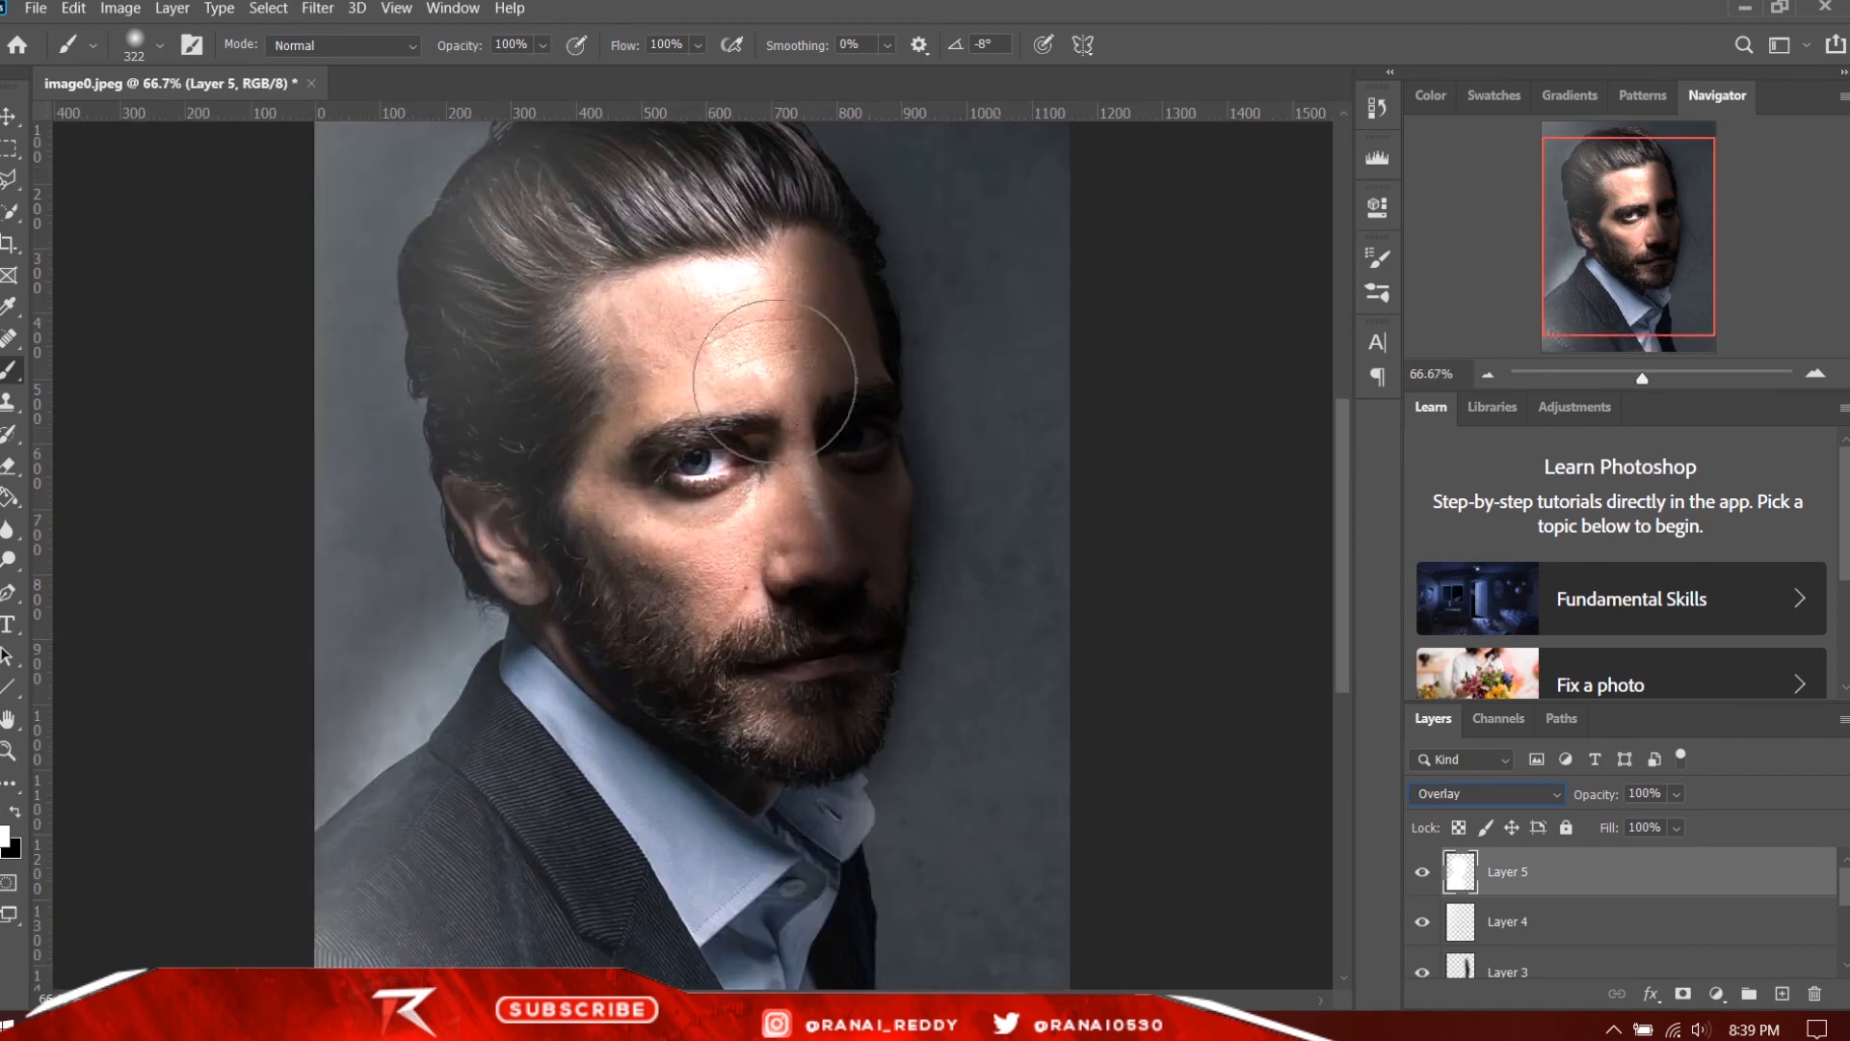